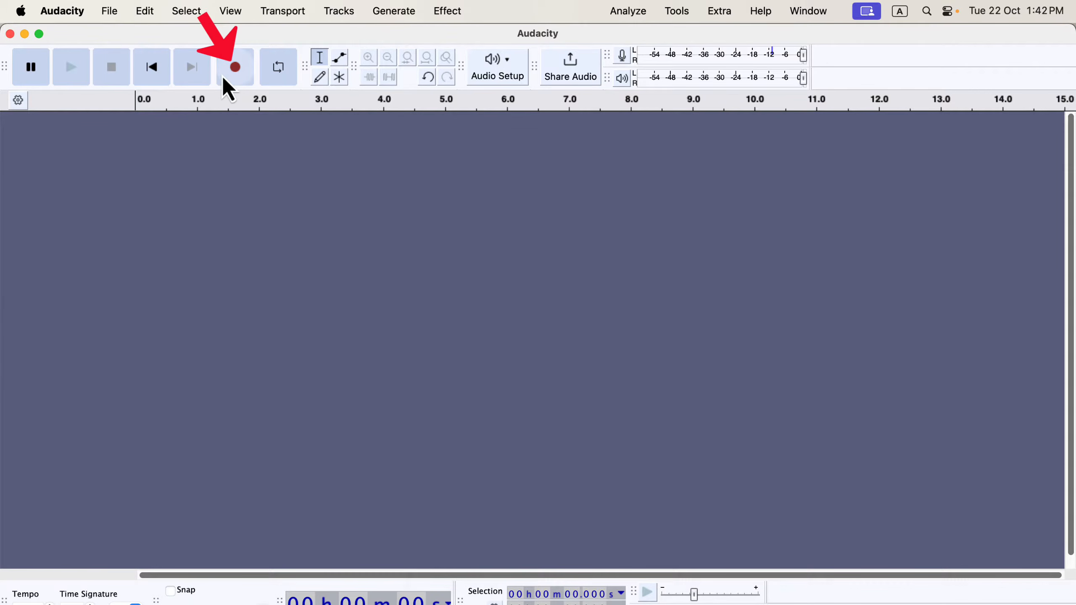
# - Record a short test clip on a new audio track, stop the recording, and remove that track
pyautogui.click(233, 70)
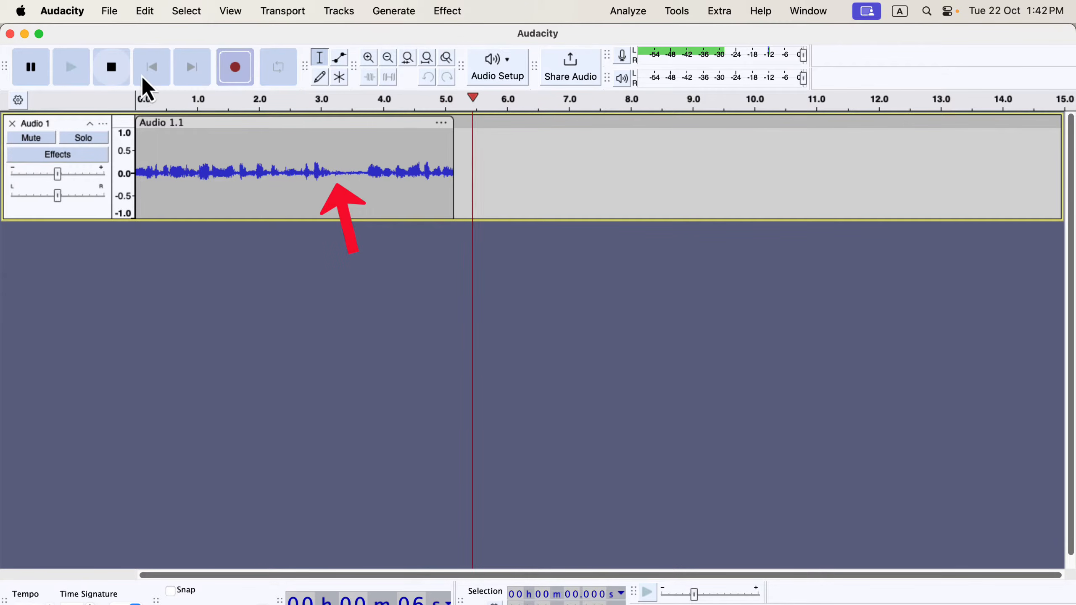
pyautogui.click(112, 72)
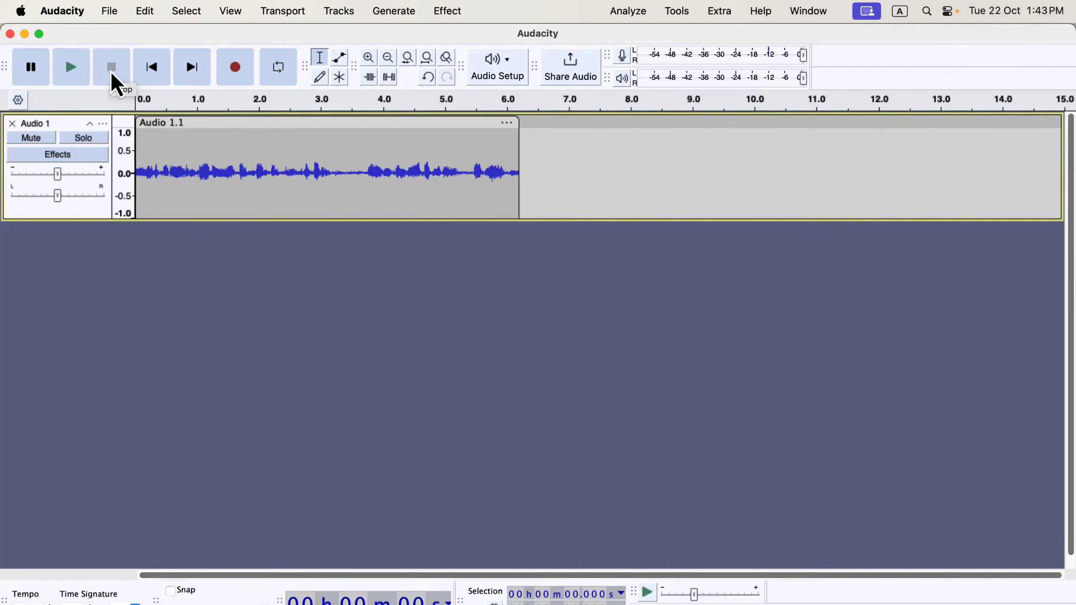
pyautogui.click(13, 123)
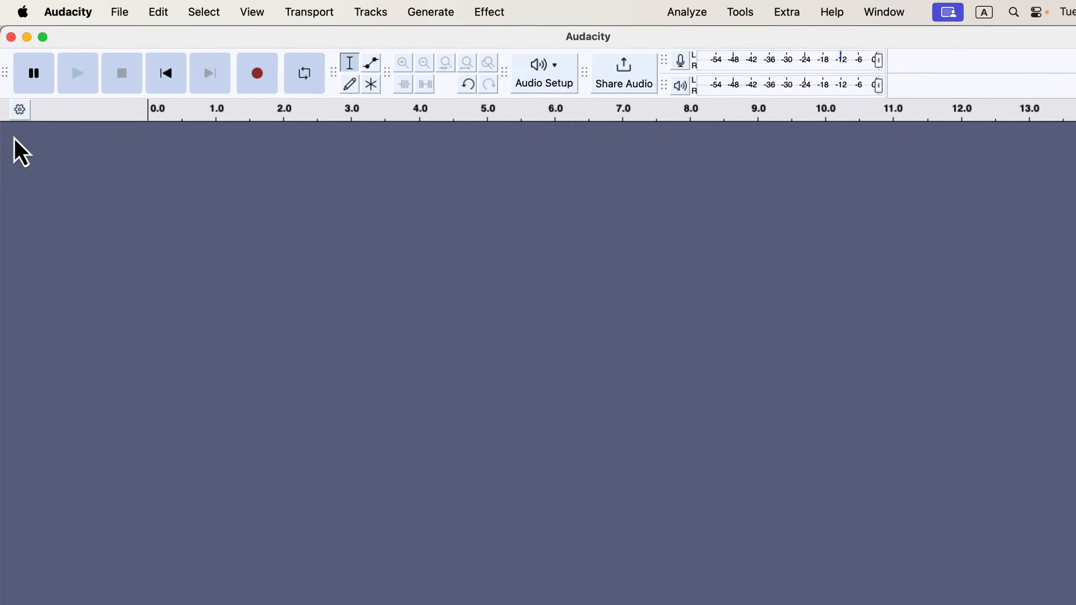
# - Set the recording device to Samson C01U Pro Mic in the audio setup
pyautogui.click(532, 89)
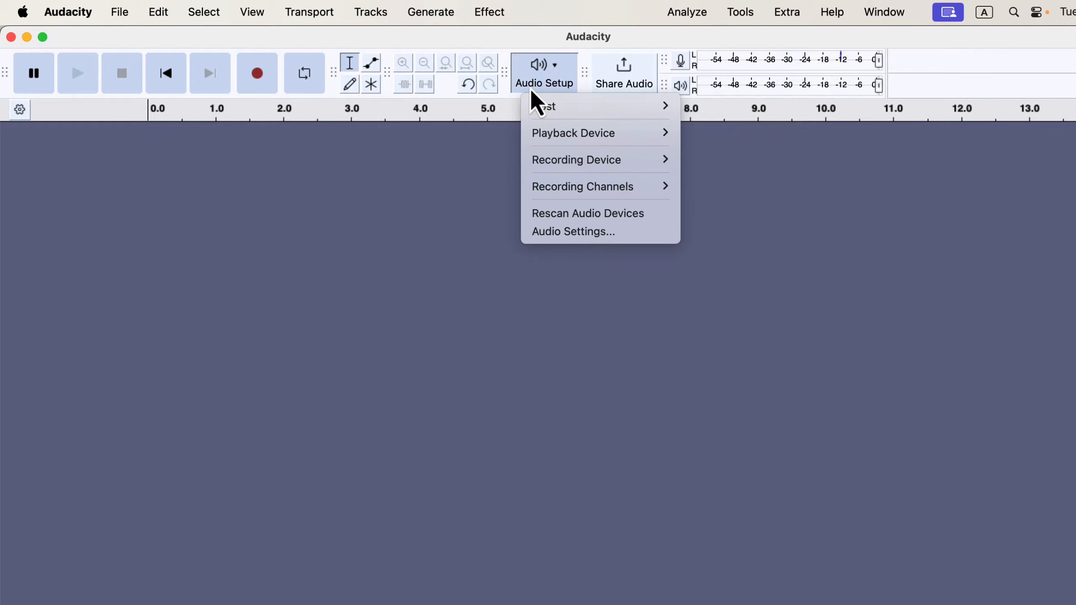
pyautogui.moveTo(565, 165)
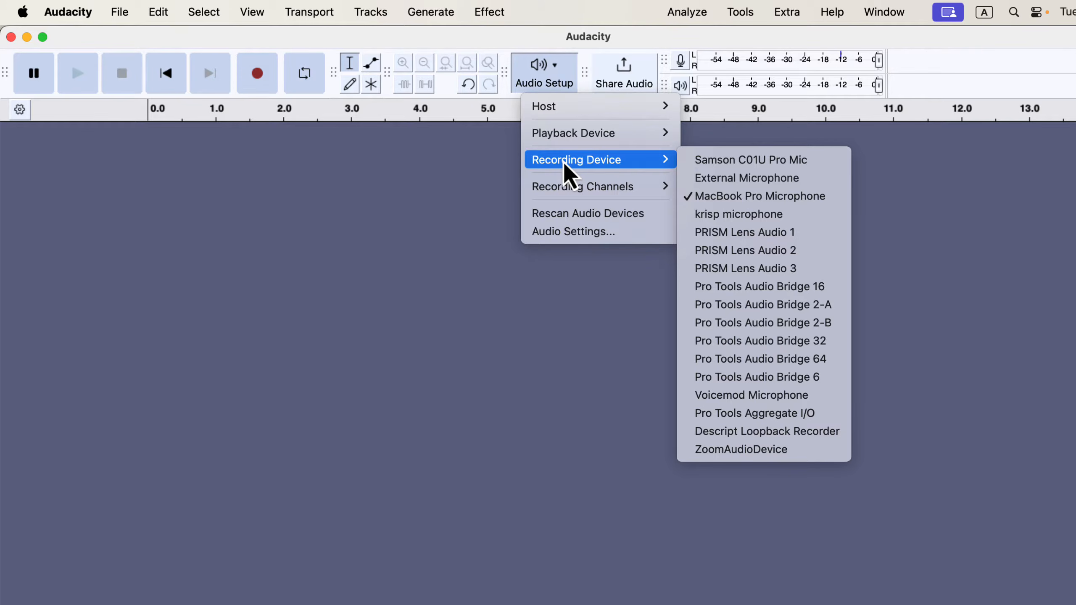
pyautogui.click(706, 160)
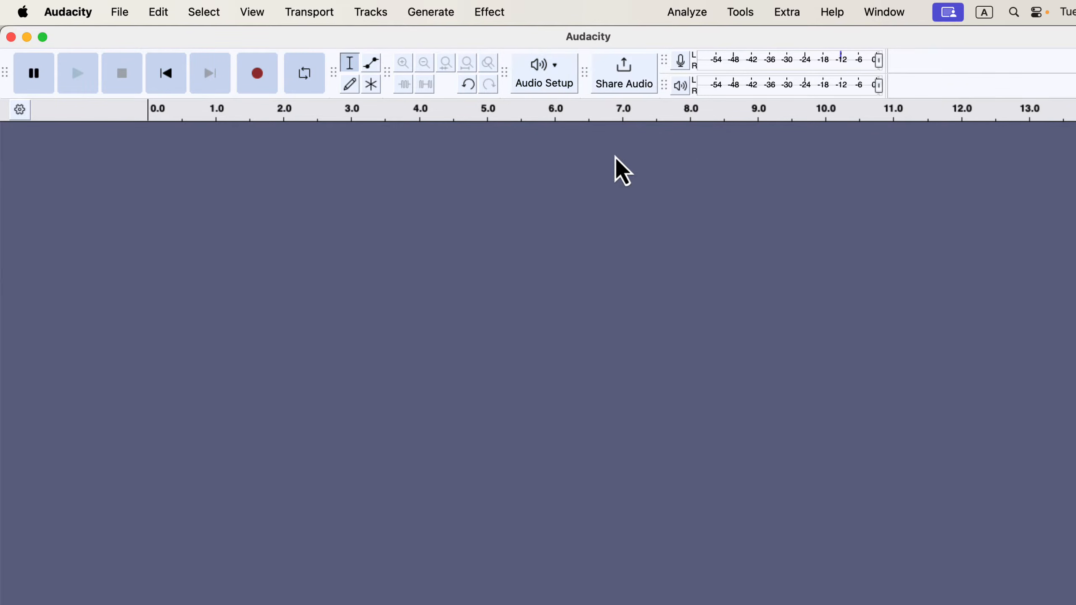
# - Rescan the audio devices so that newly connected microphones and interfaces are detected
pyautogui.click(522, 87)
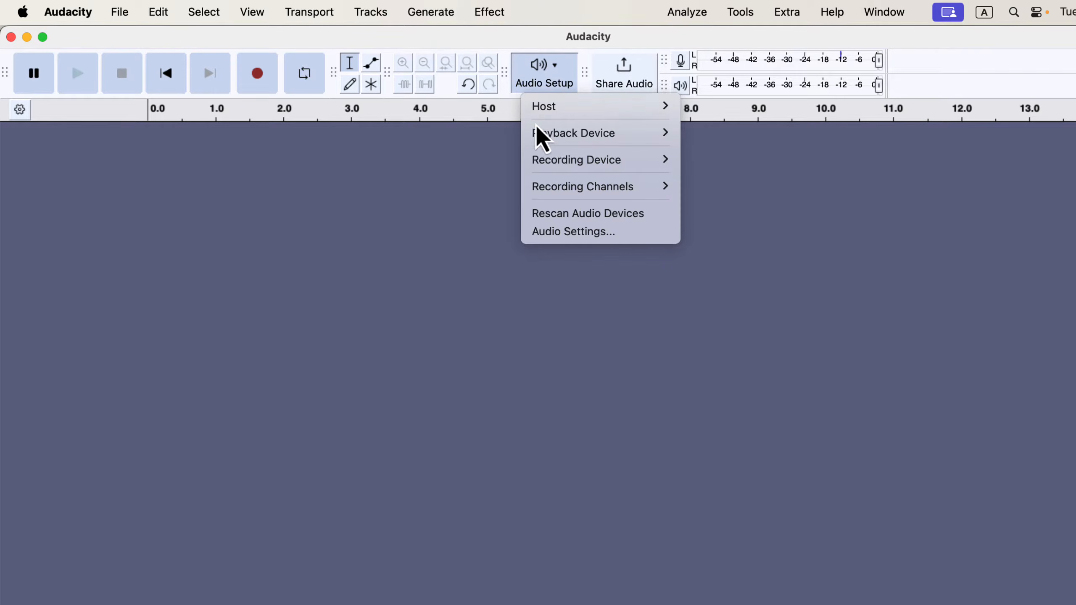
pyautogui.moveTo(549, 161)
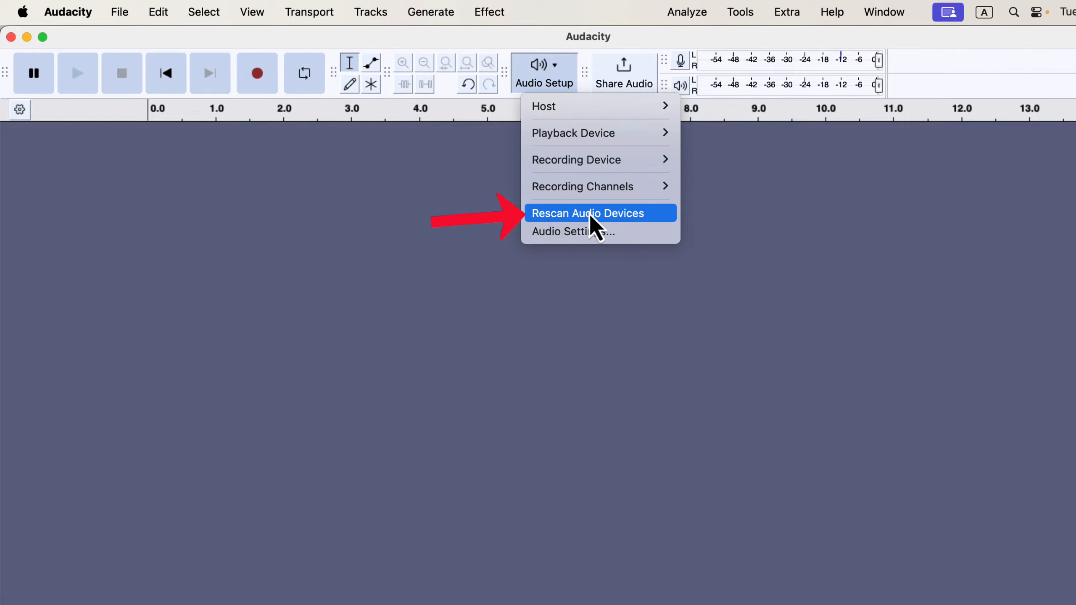
pyautogui.click(649, 214)
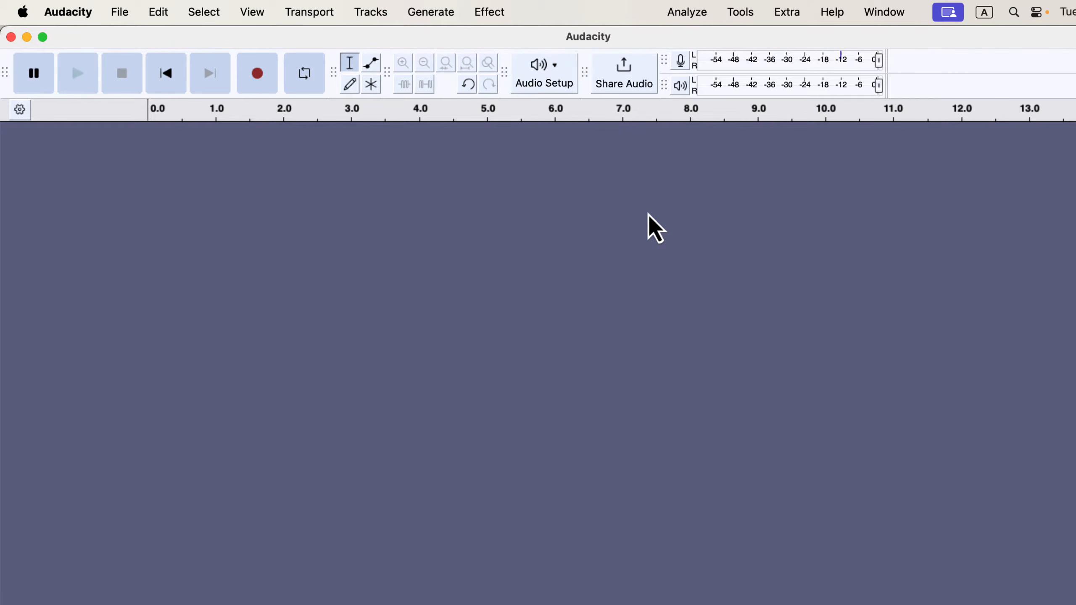
# - Set the recording device to Scarlett 2i2 USB and check the selection in the device list
pyautogui.click(537, 81)
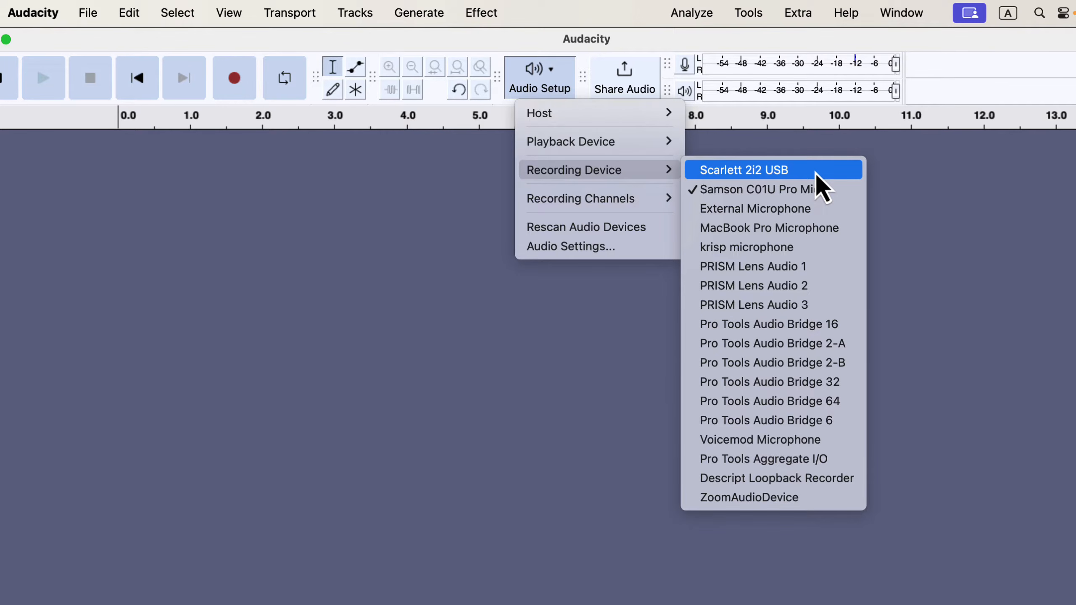
pyautogui.click(815, 173)
pyautogui.click(553, 95)
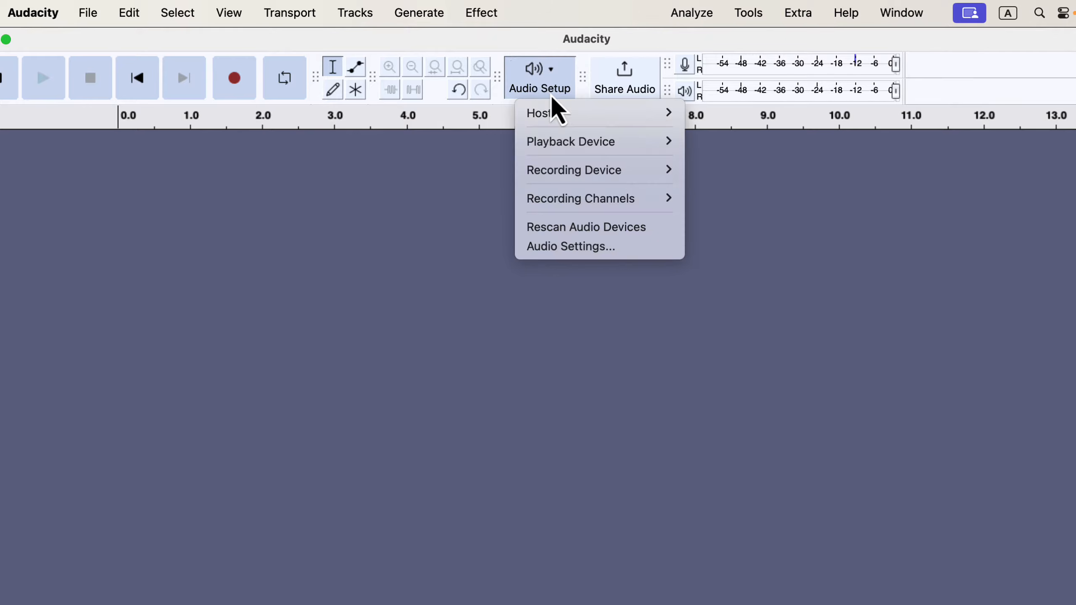
pyautogui.moveTo(543, 171)
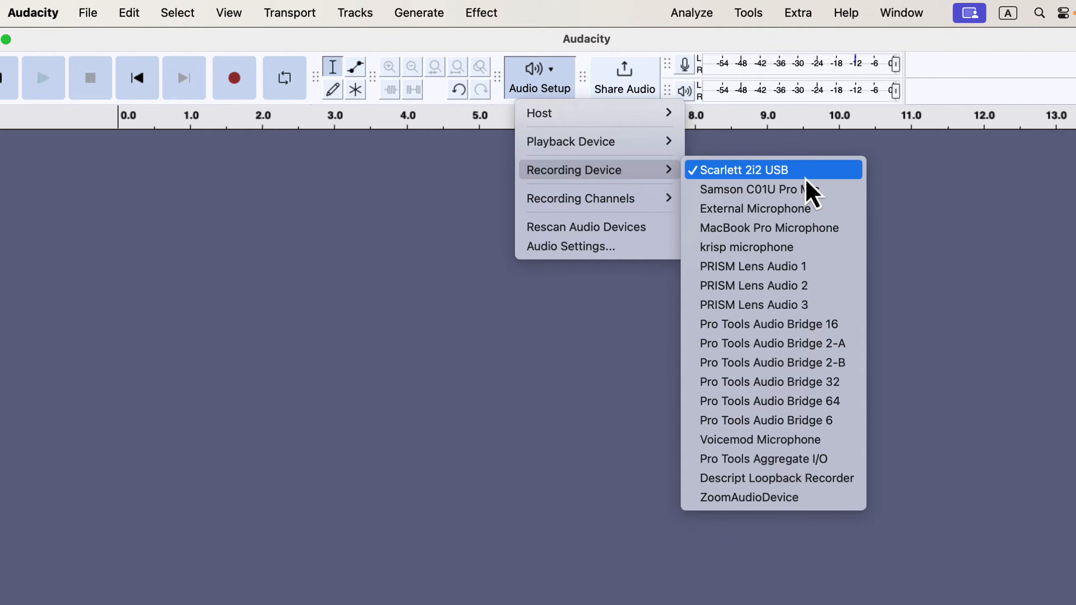
pyautogui.click(894, 174)
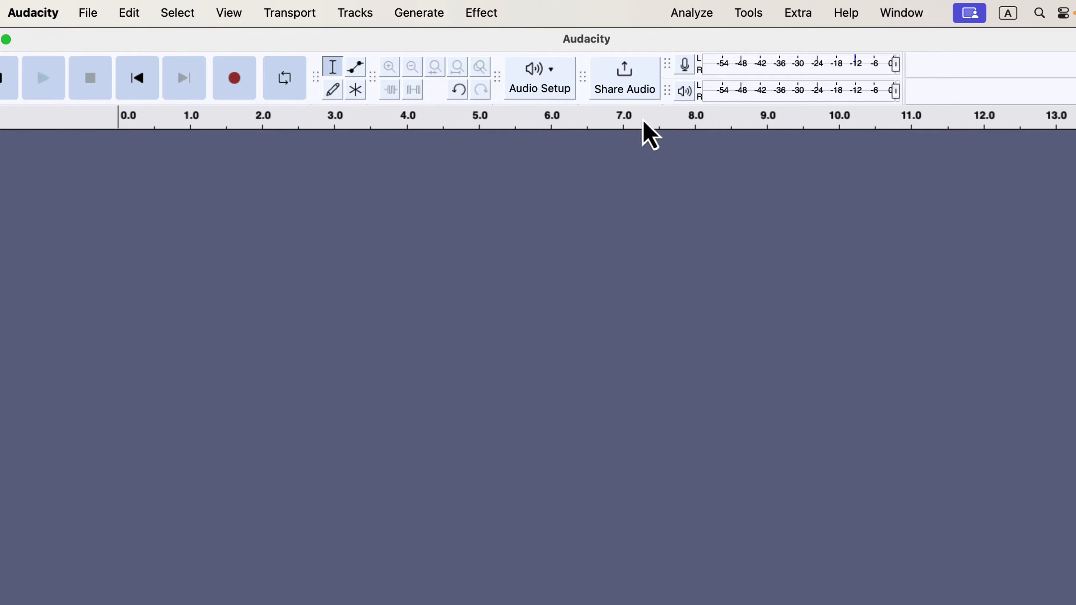
# - Show the Device Toolbar and view its list of recording devices, keeping Scarlett 2i2 USB
pyautogui.click(229, 15)
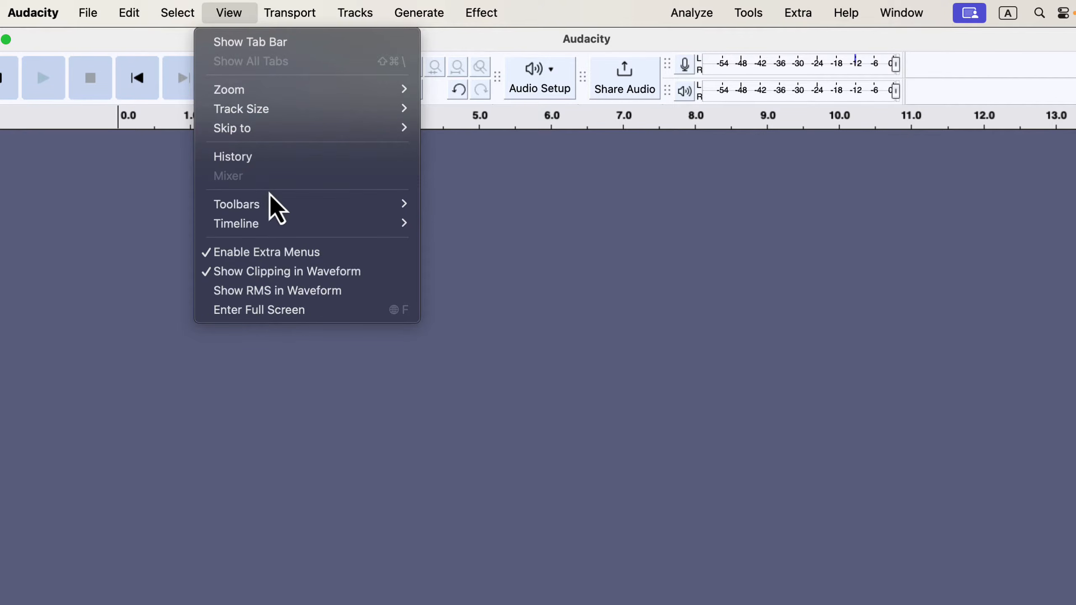
pyautogui.moveTo(293, 212)
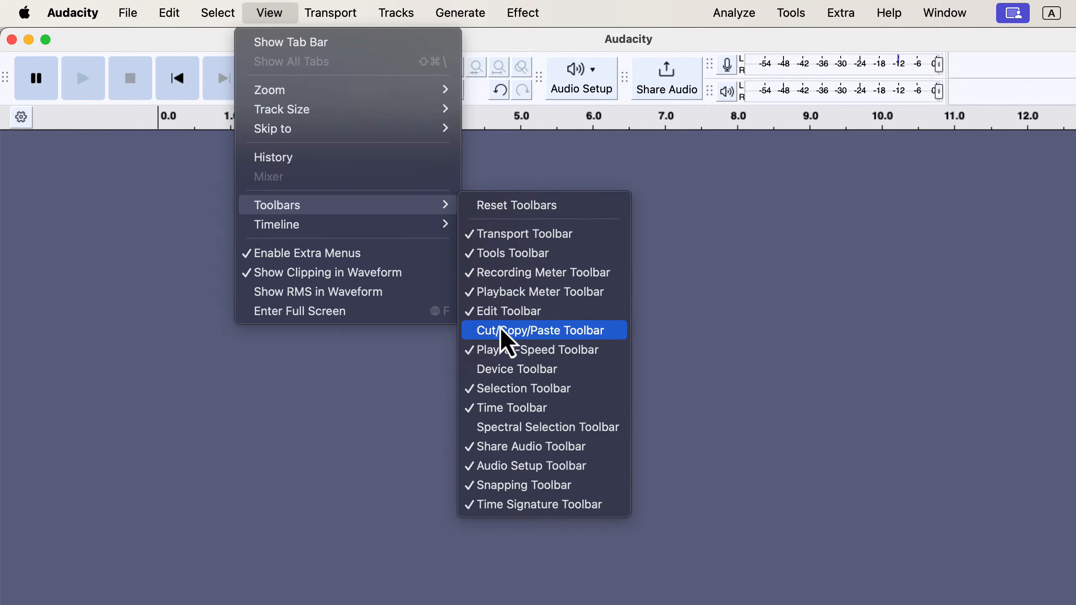
pyautogui.click(580, 378)
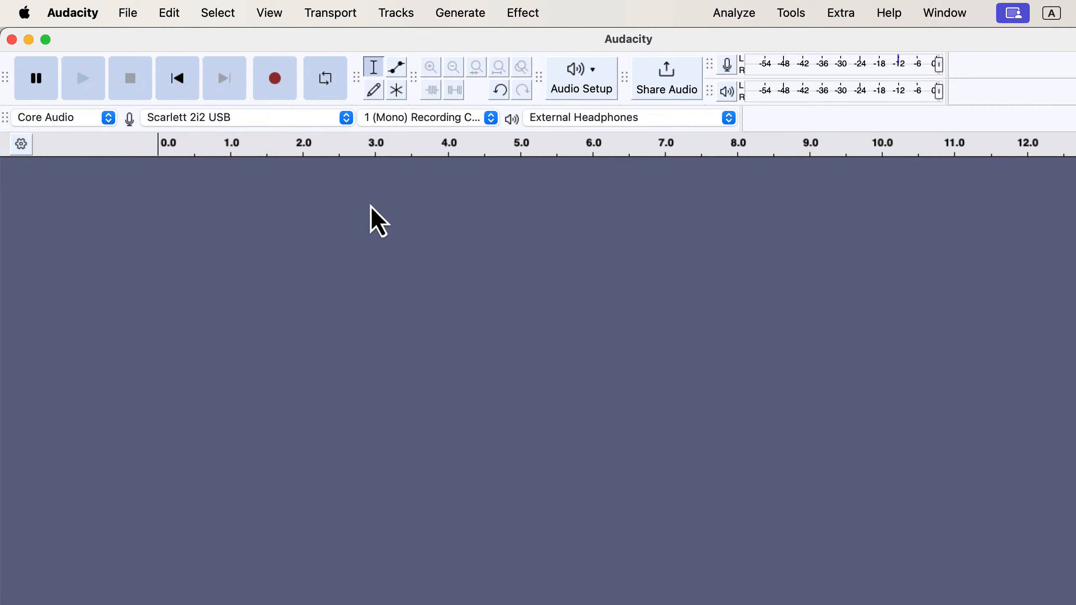
pyautogui.click(267, 123)
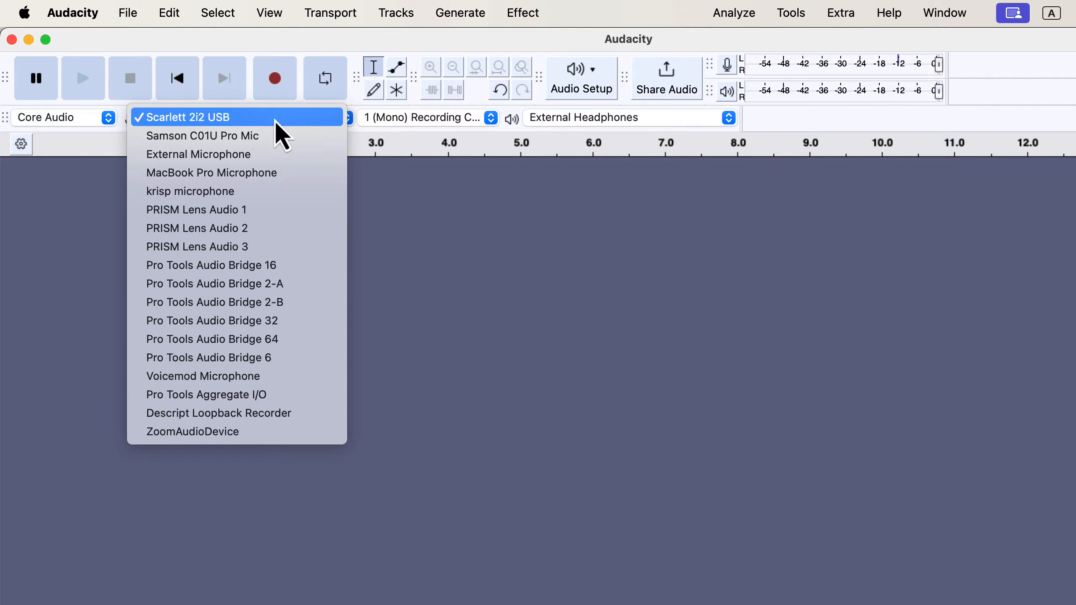
pyautogui.click(369, 179)
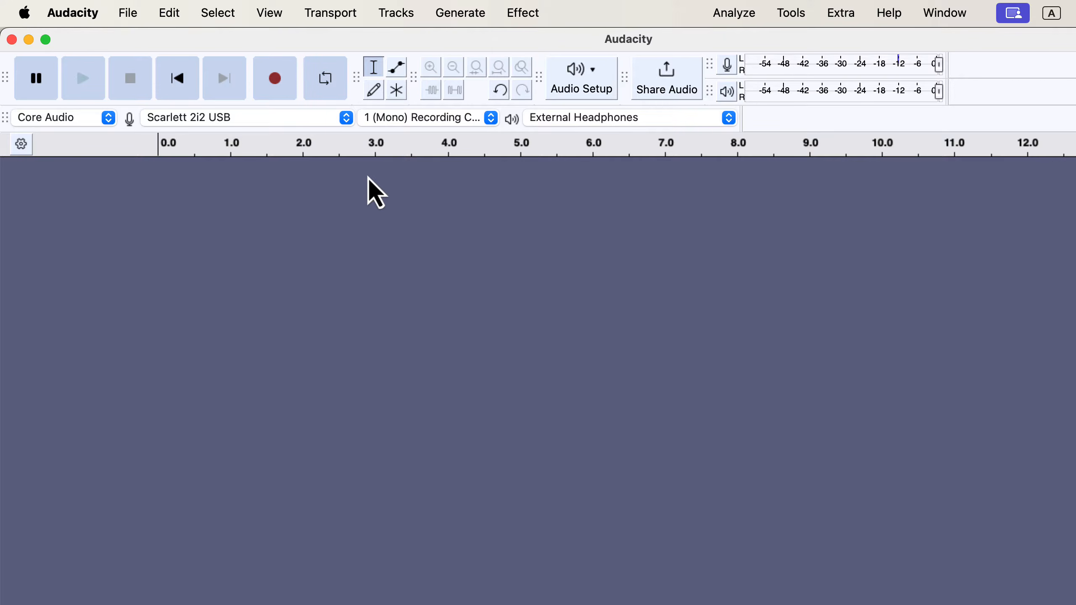
# - Switch to the Sound better Guide Audacity 3.6.2 PDF and look through its pages from page 2 to page 4
pyautogui.hotkey('ctrl', 'Right')
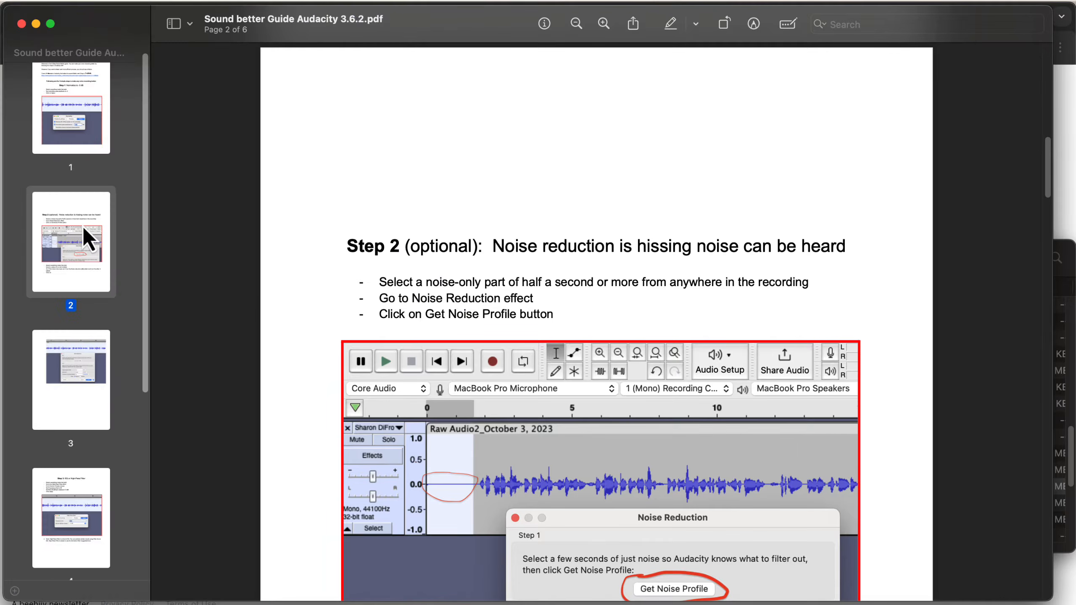
pyautogui.scroll(-5, 82, 226)
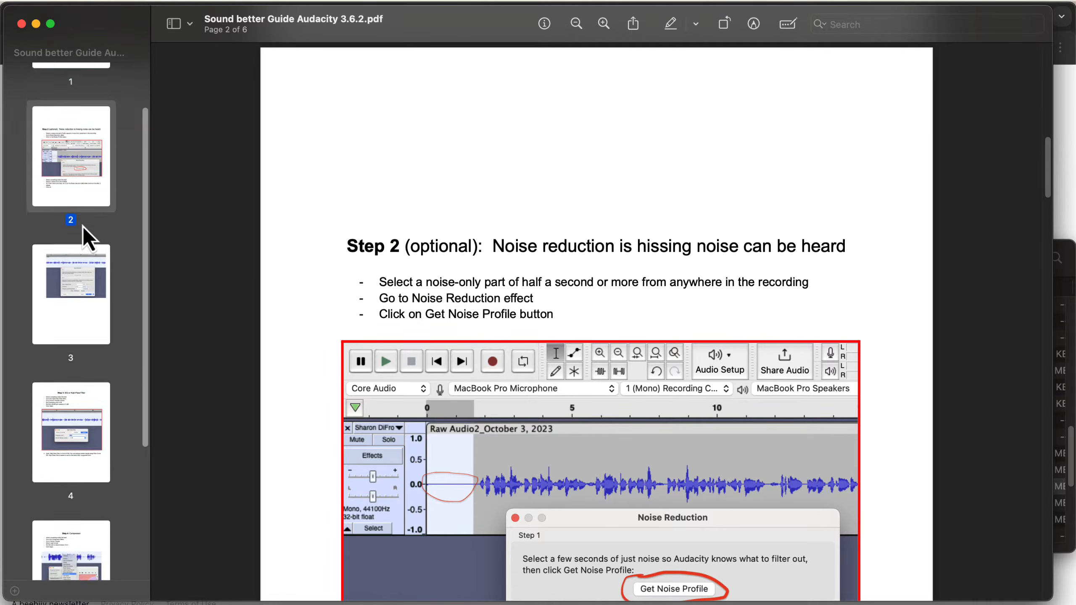
pyautogui.click(83, 225)
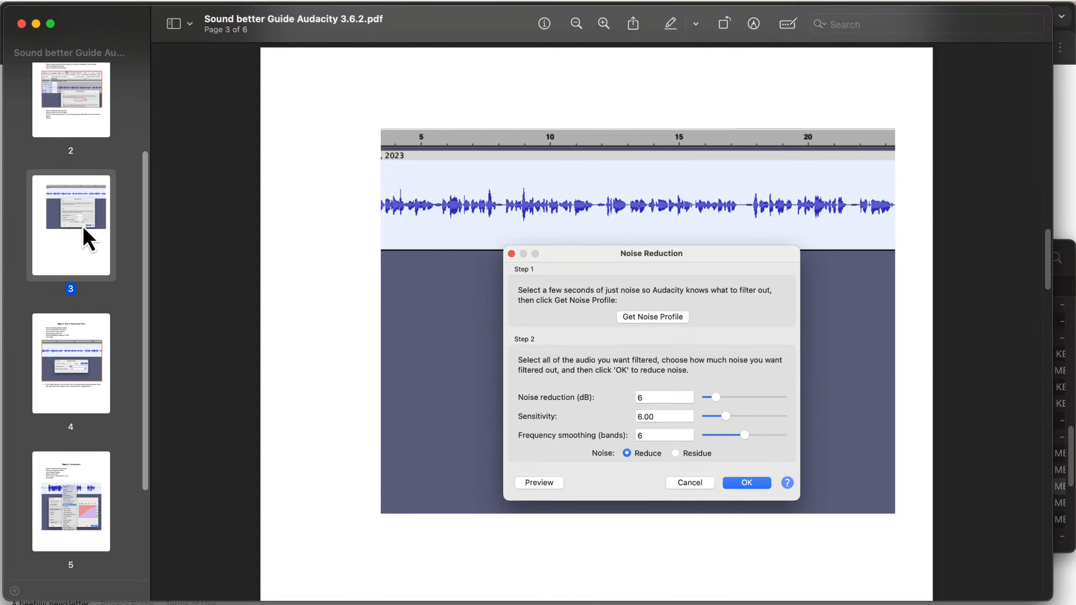
pyautogui.scroll(-5, 83, 225)
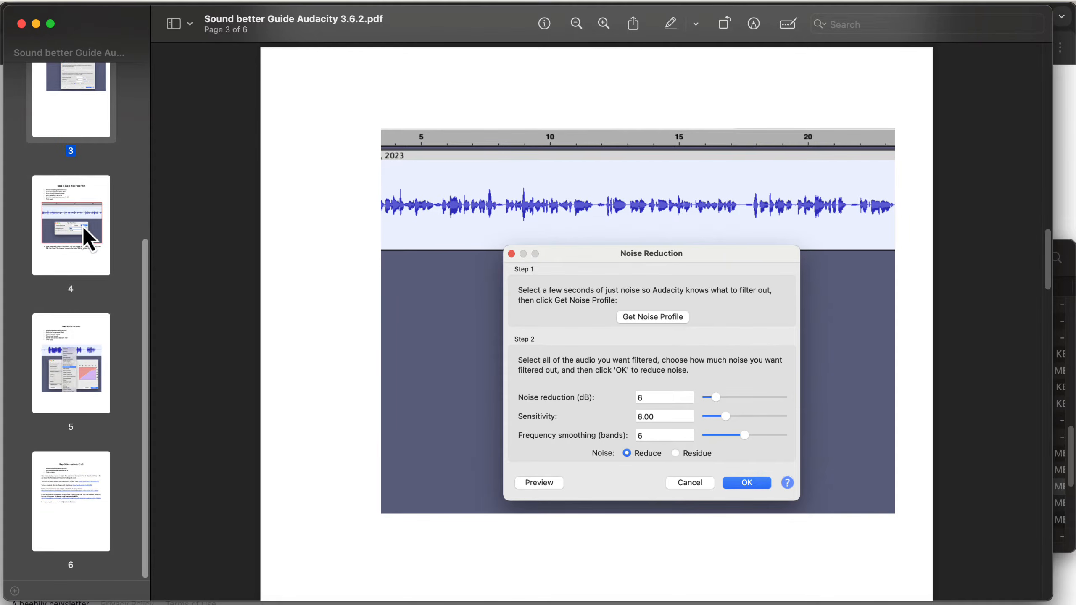
pyautogui.click(83, 225)
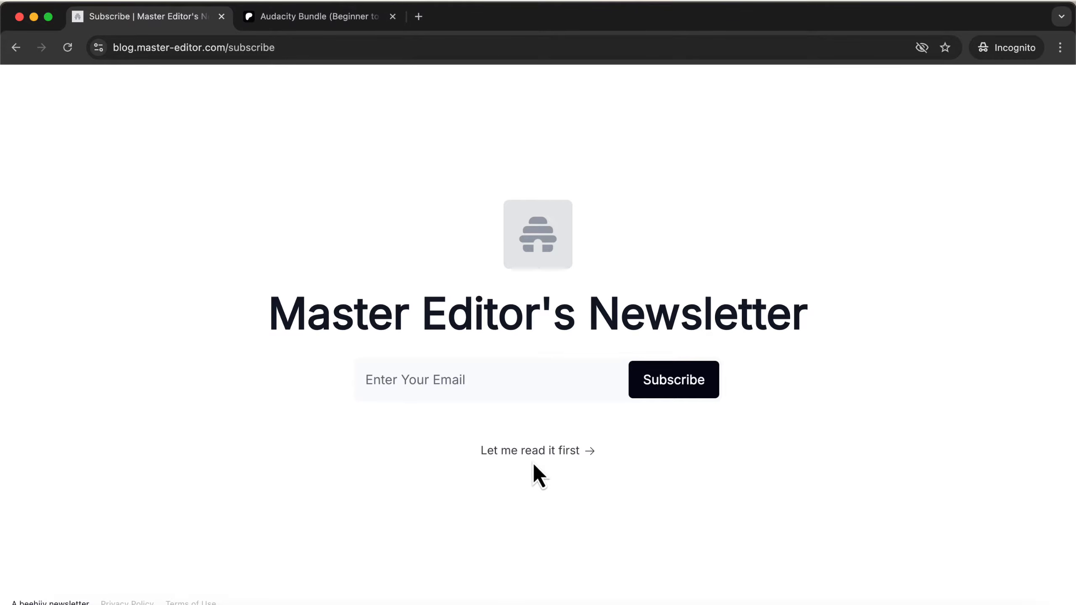
# - In the browser, go past the Master Editor's Newsletter sign-up without subscribing and read the Audacity Bundle description on Patreon
pyautogui.click(538, 451)
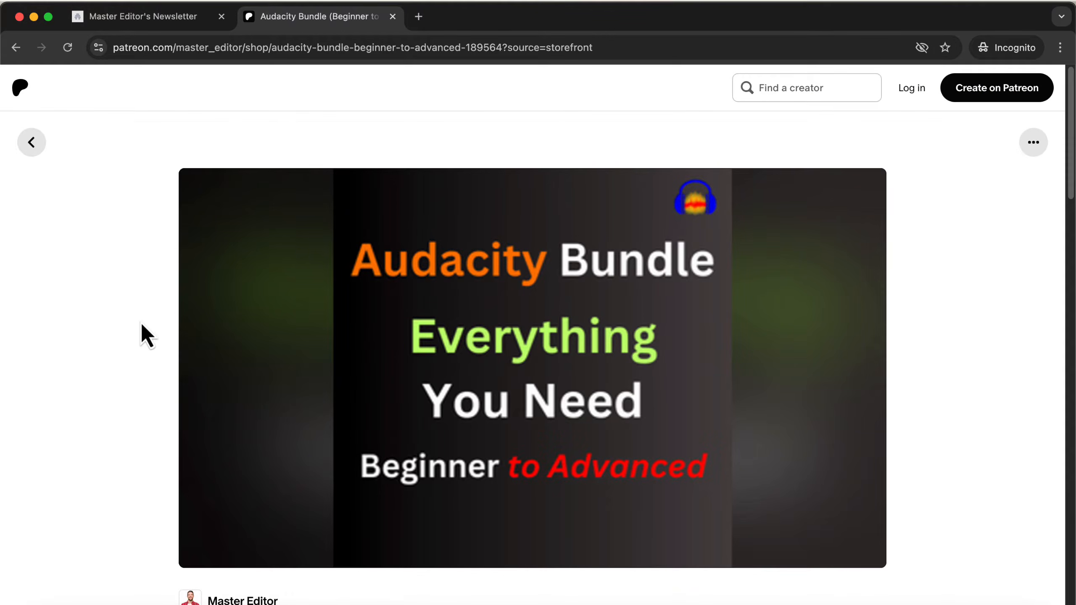
pyautogui.scroll(-6, 142, 324)
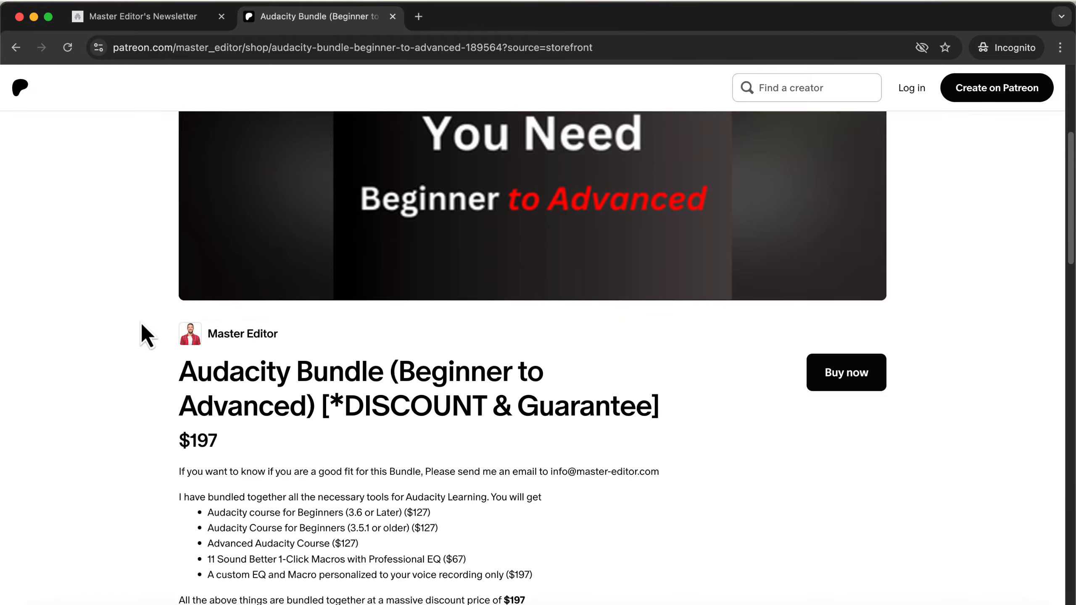
pyautogui.scroll(-7, 142, 325)
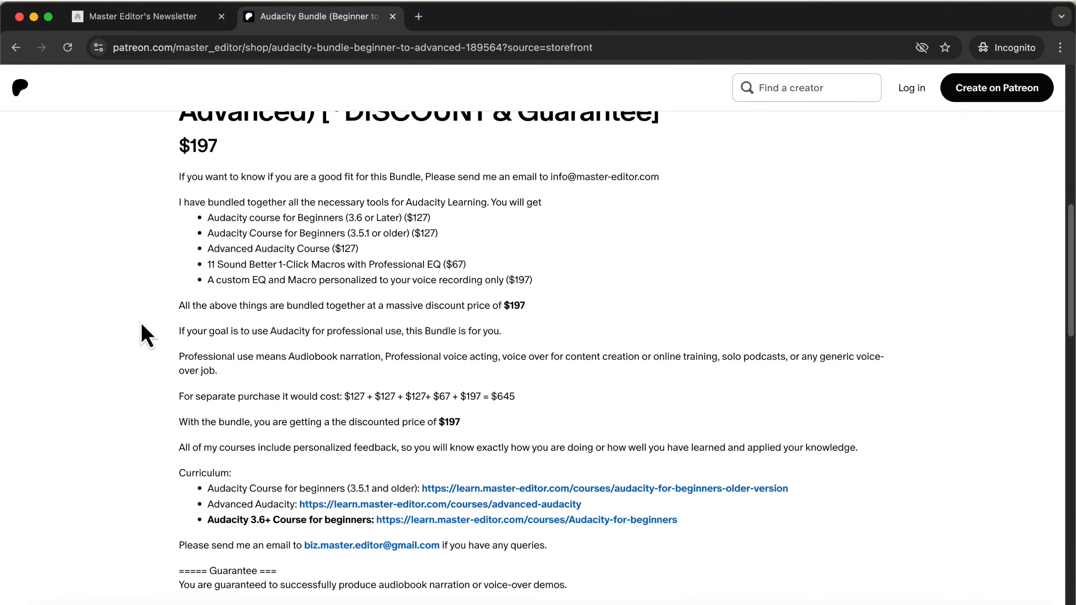
pyautogui.scroll(-3, 141, 322)
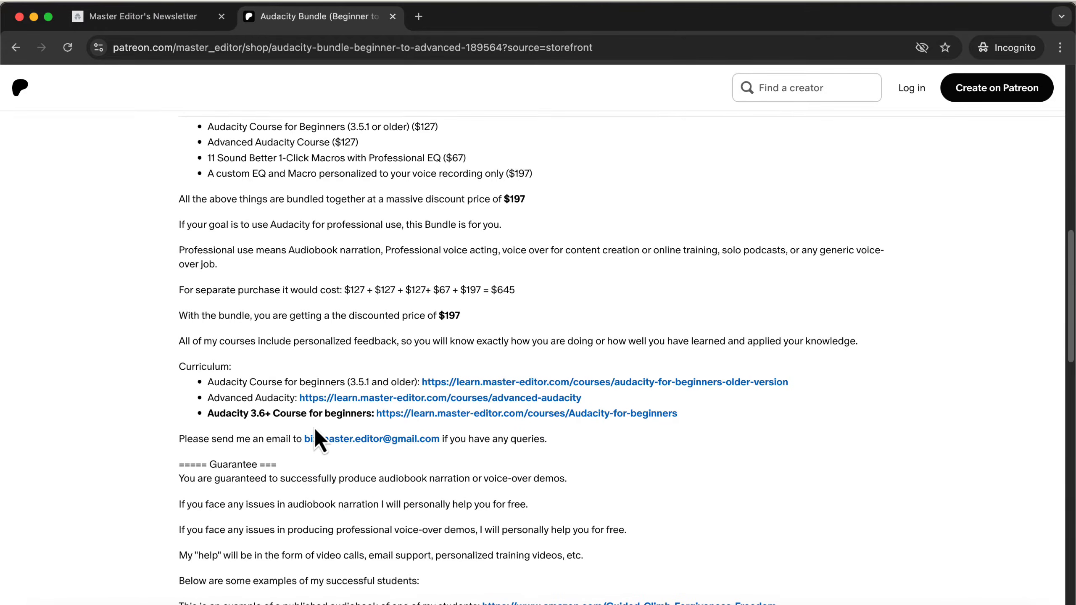
# - Open the Audacity 3.6+ Course for beginners page from the bundle's curriculum and read the student e-mails on it
pyautogui.click(419, 416)
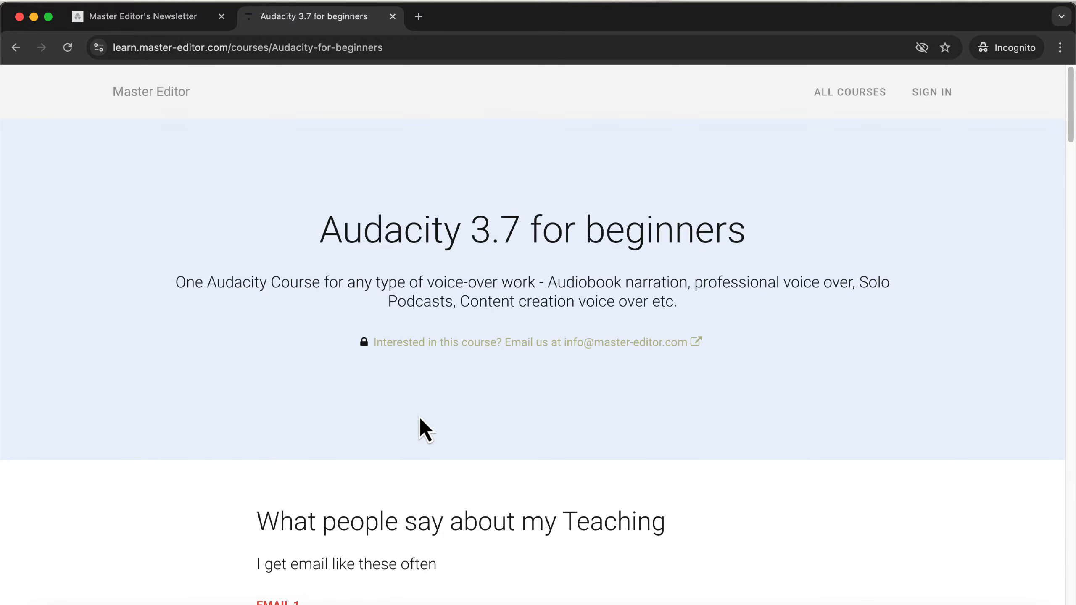
pyautogui.scroll(-10, 256, 469)
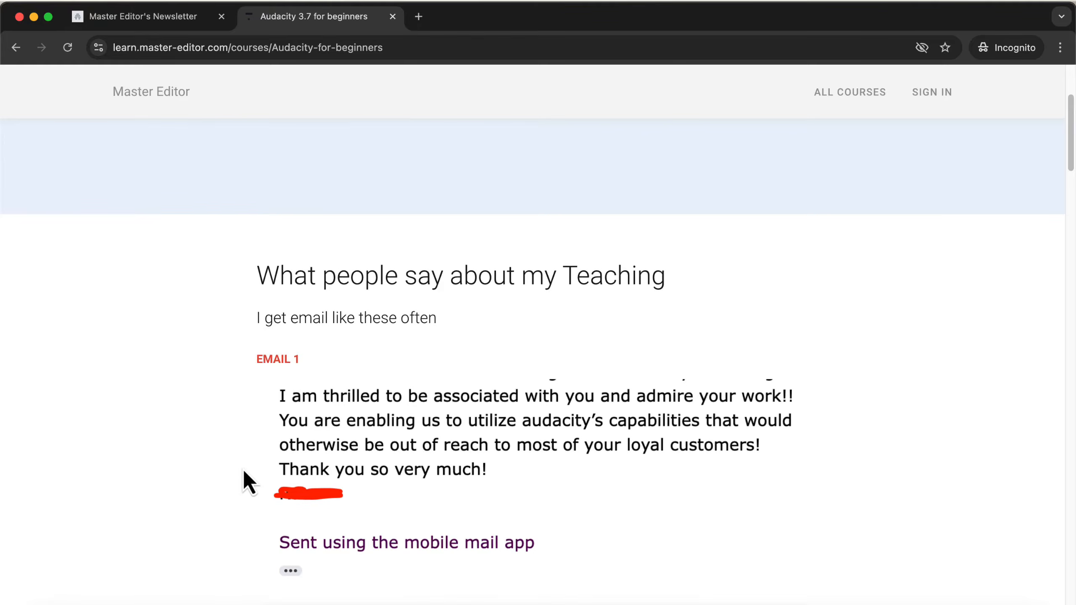
pyautogui.scroll(-1, 239, 462)
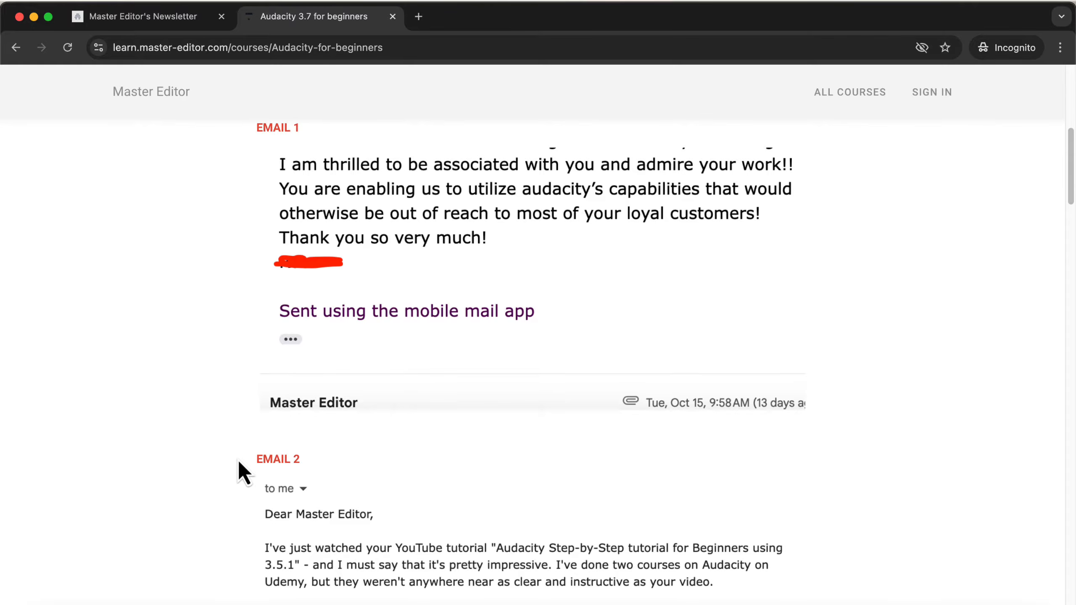
pyautogui.scroll(-5, 239, 463)
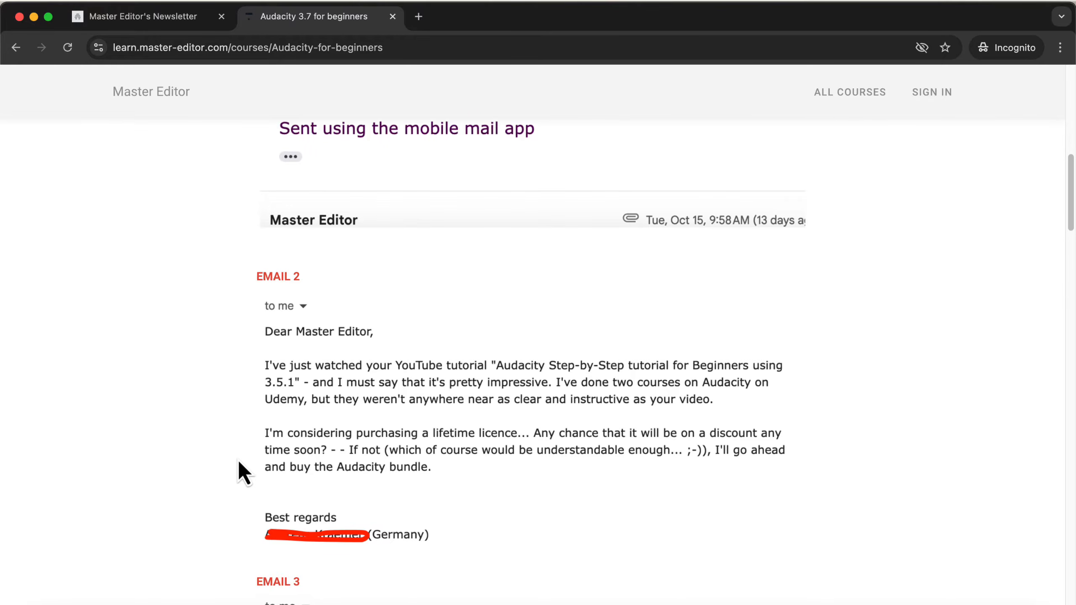
pyautogui.scroll(-5, 238, 462)
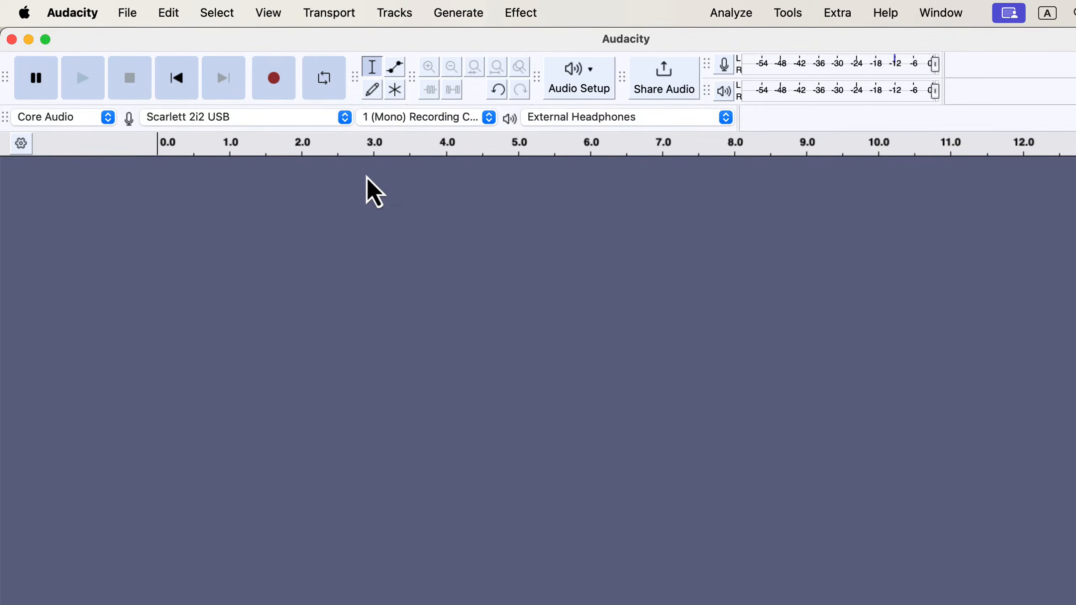
# - Check the recording channel choices, keep 1 (Mono) Recording Channel, and look at the Audio Setup options
pyautogui.click(425, 120)
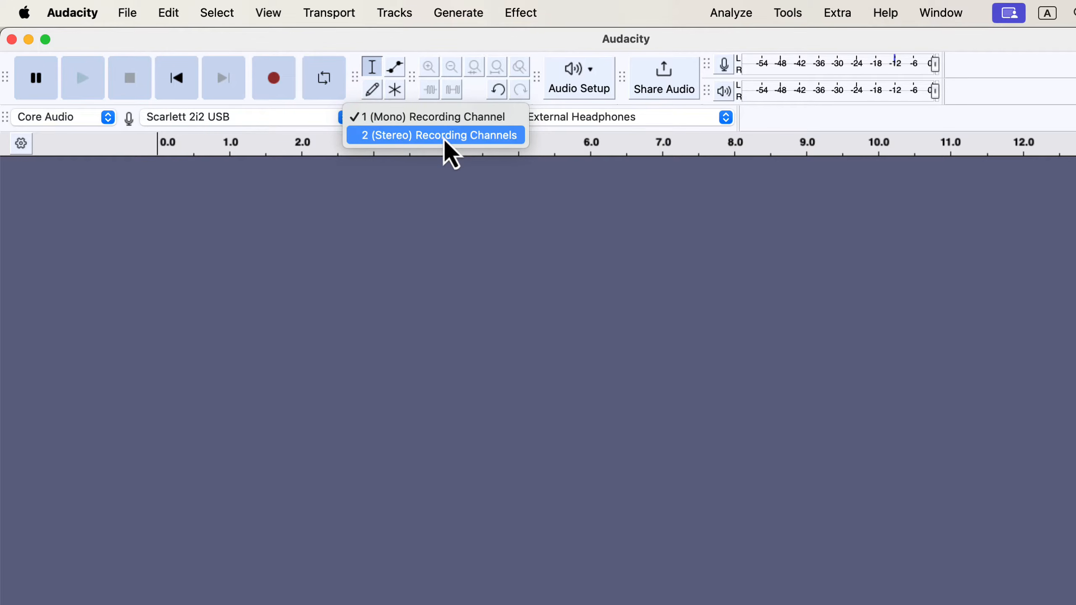
pyautogui.click(448, 180)
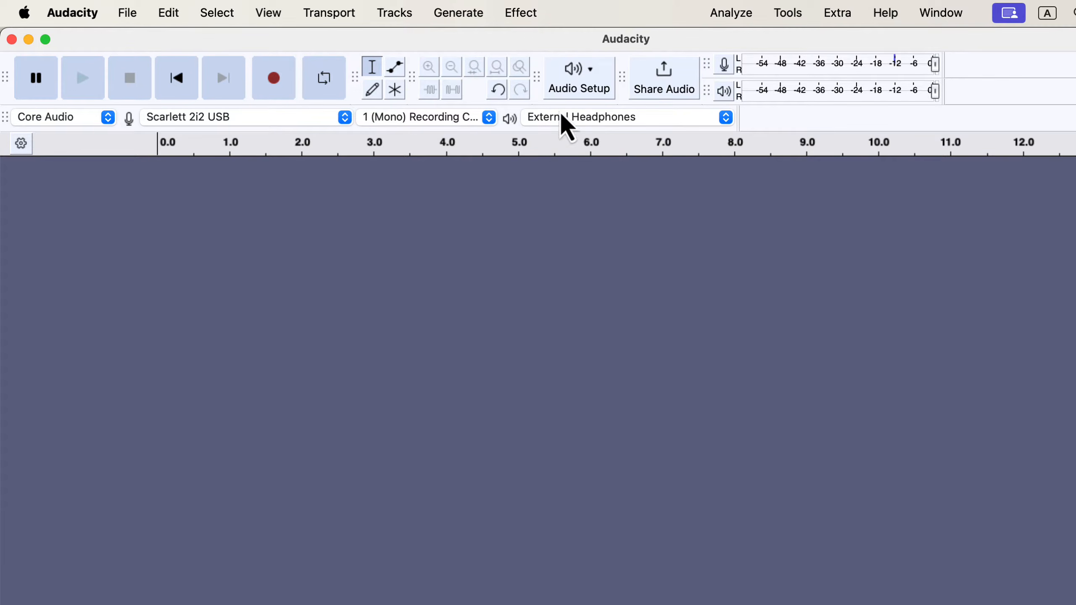
pyautogui.click(573, 73)
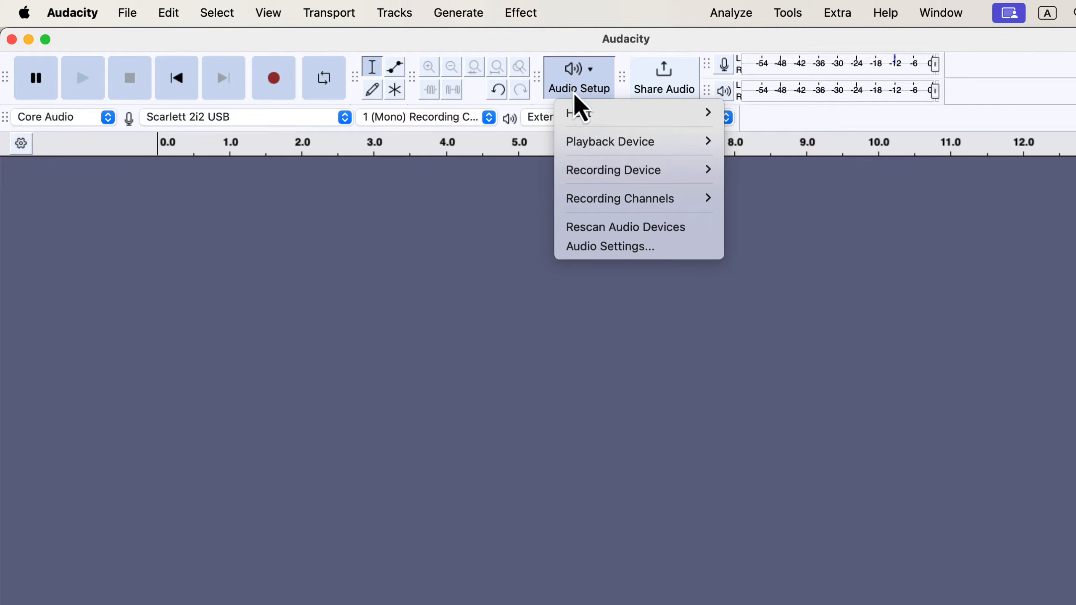
pyautogui.moveTo(586, 202)
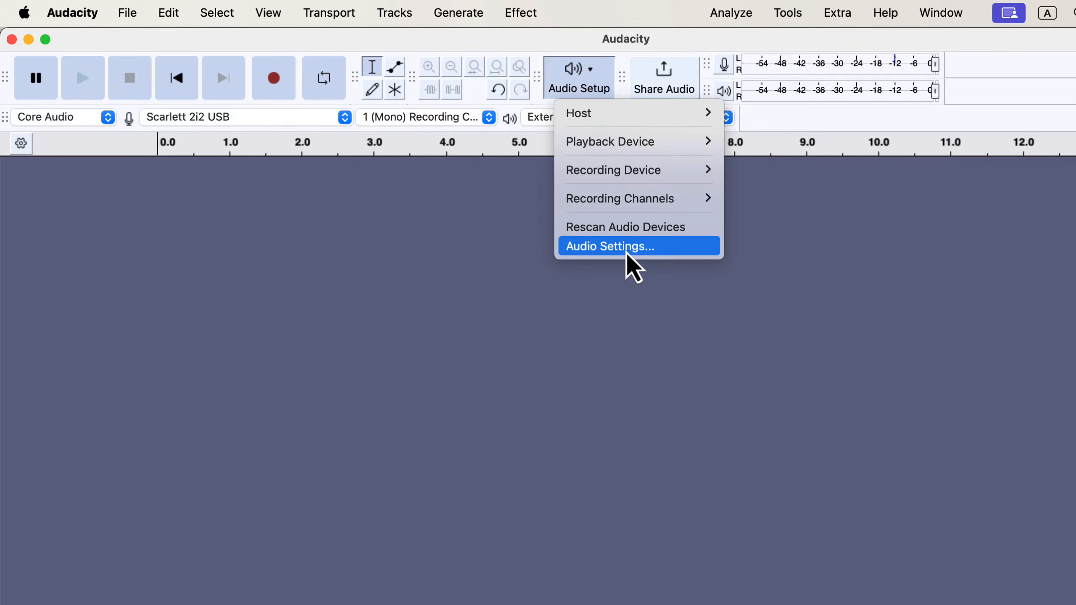
# - In Audio Settings, choose 44100 Hz as the project sample rate and 32-bit float as the default sample format, and apply
pyautogui.click(666, 251)
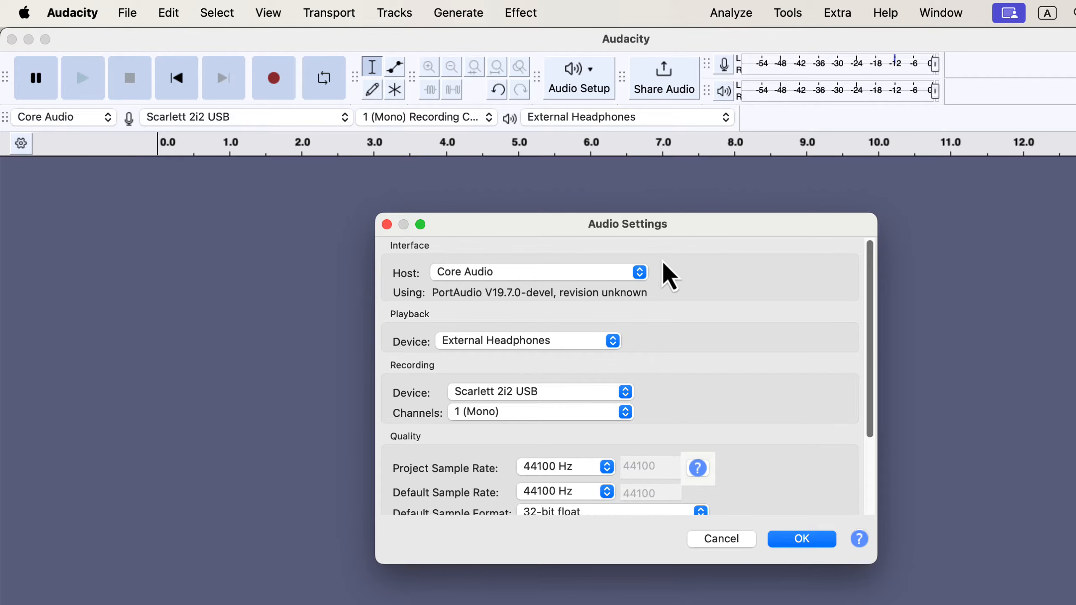
pyautogui.scroll(-5, 722, 363)
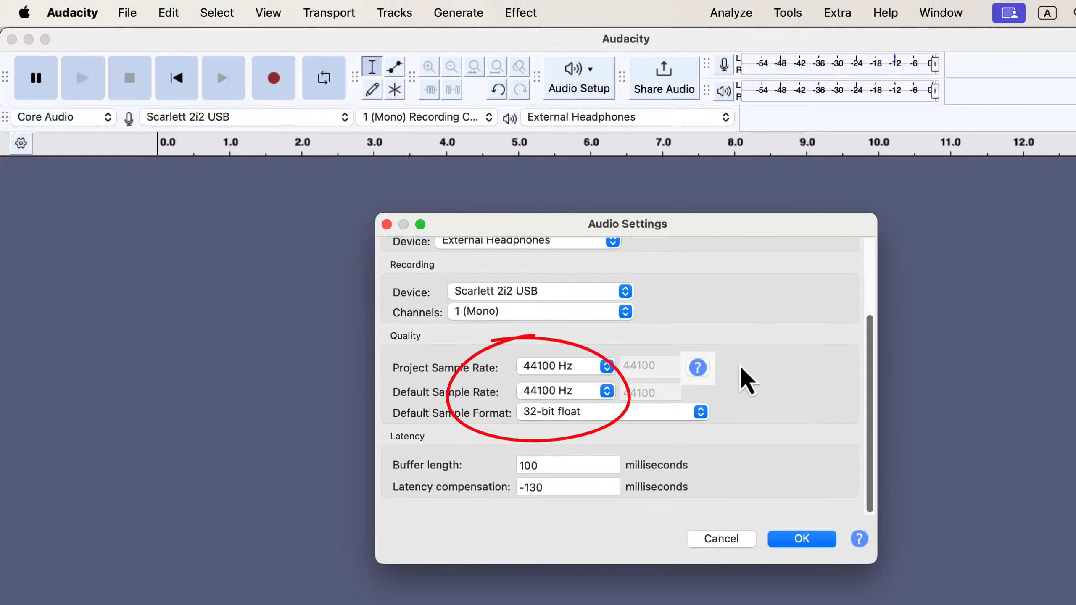
pyautogui.click(562, 369)
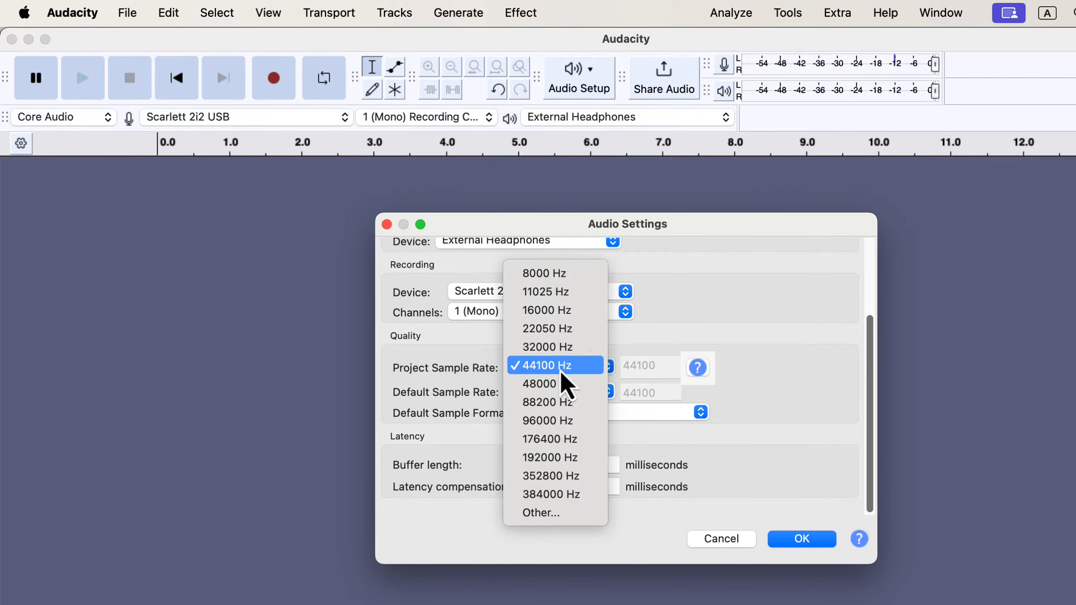
pyautogui.click(588, 370)
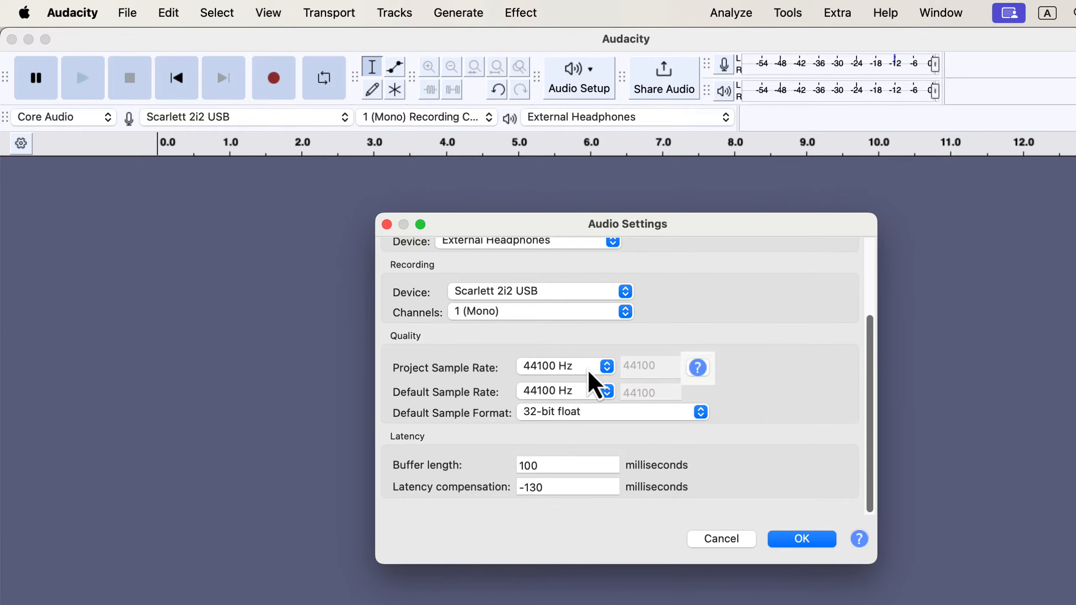
pyautogui.click(610, 418)
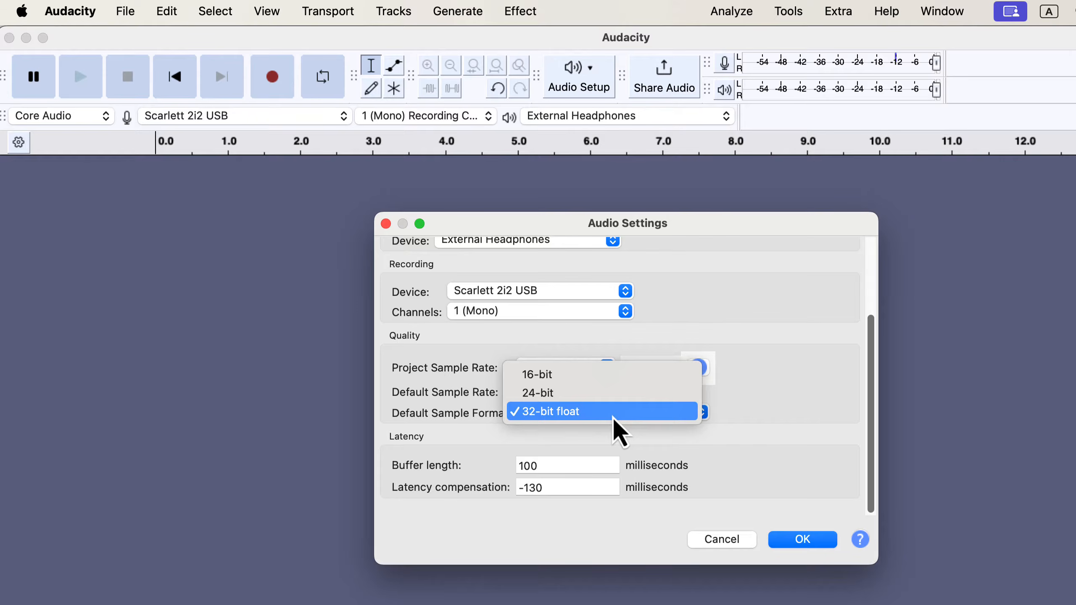
pyautogui.click(614, 419)
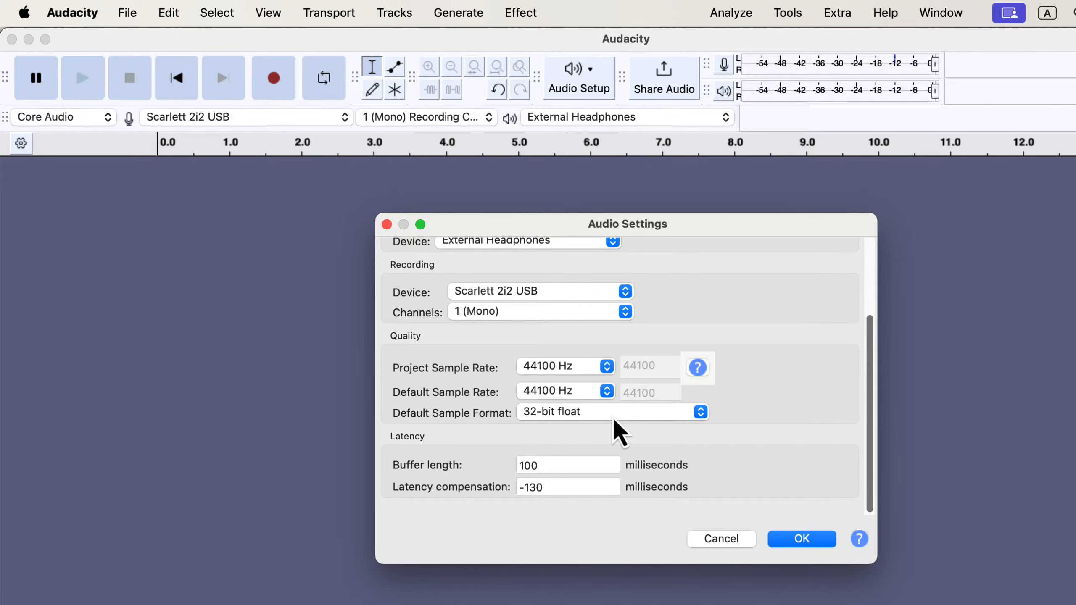
pyautogui.click(802, 539)
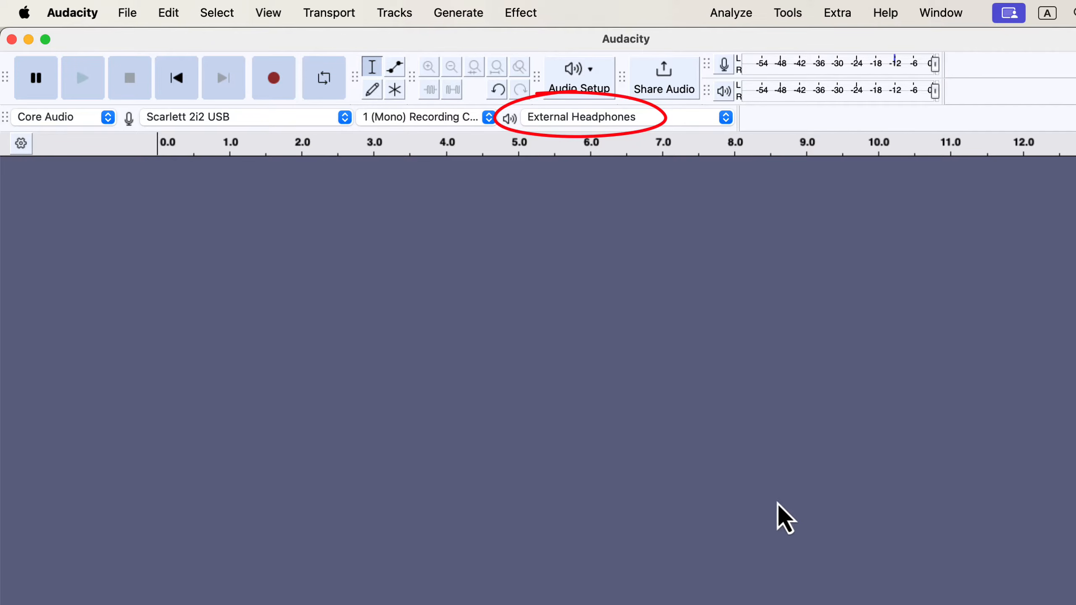
# - Choose External Headphones as the playback device and look at the playback device option in Audio Setup
pyautogui.click(631, 125)
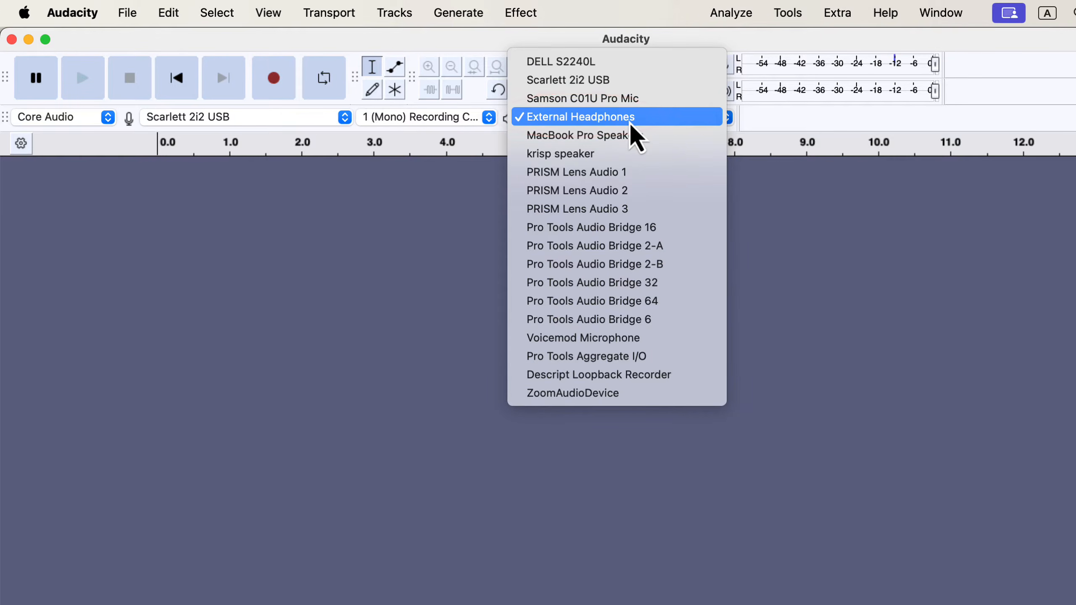
pyautogui.click(655, 119)
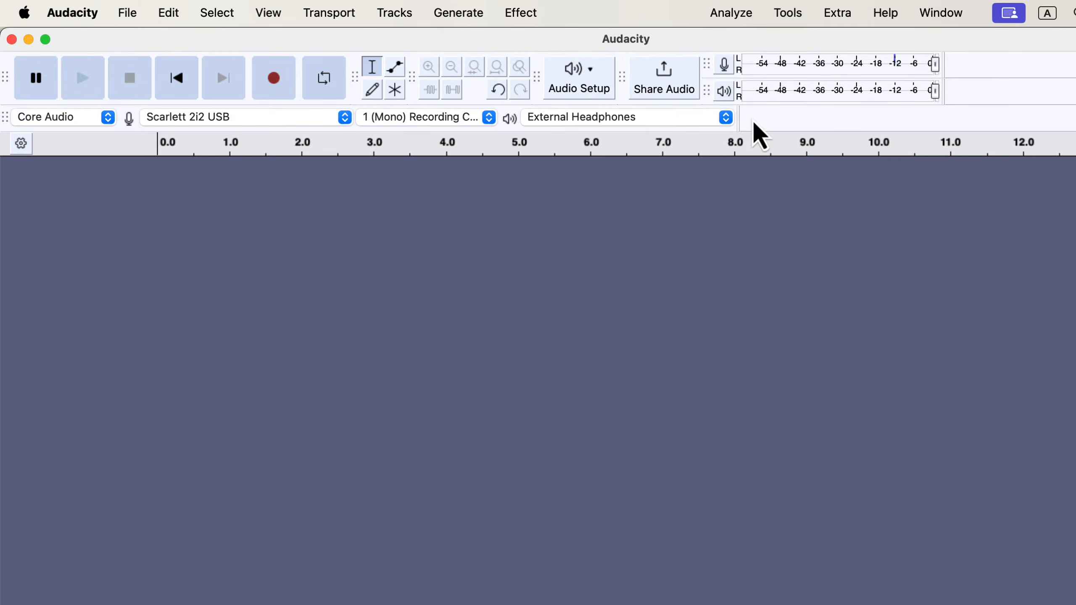
pyautogui.click(601, 87)
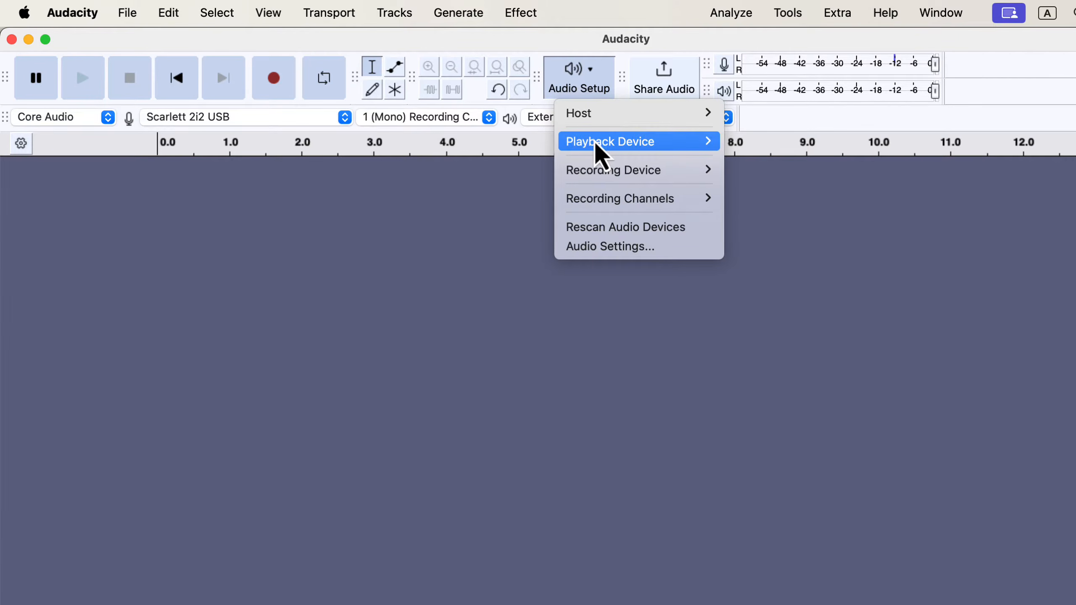
pyautogui.moveTo(593, 144)
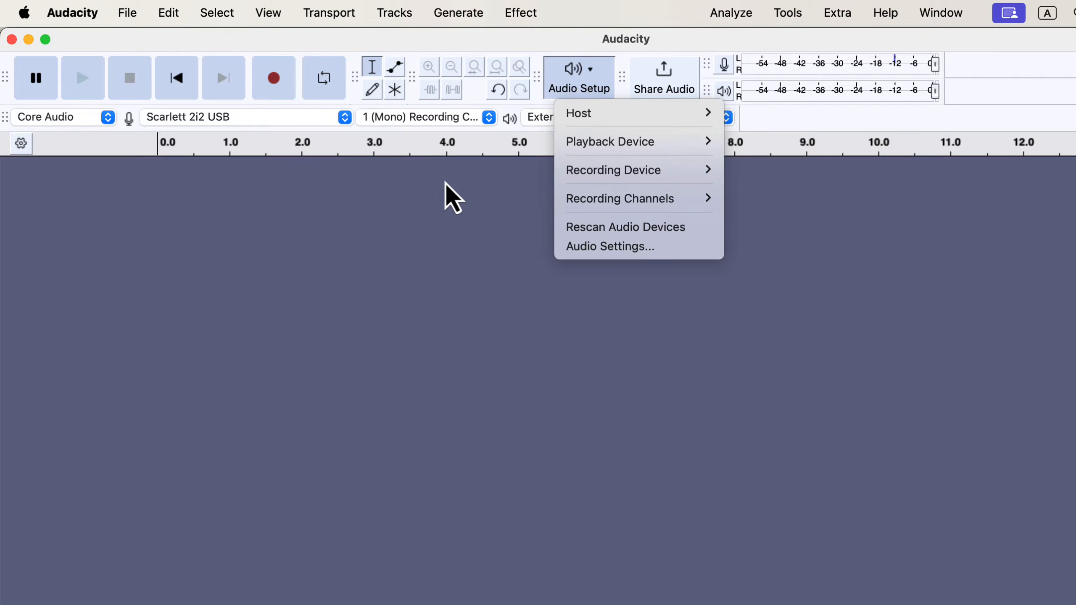
pyautogui.click(445, 183)
# - View the Transport Options for sound activation, hearing other tracks and audible input monitoring, without changing any
pyautogui.click(339, 18)
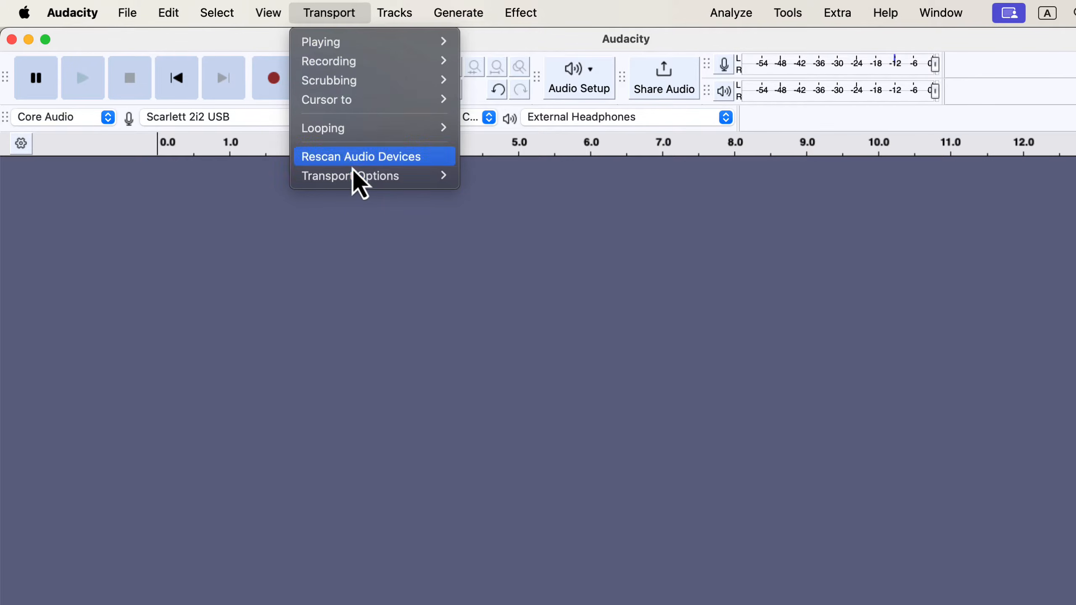
pyautogui.moveTo(360, 178)
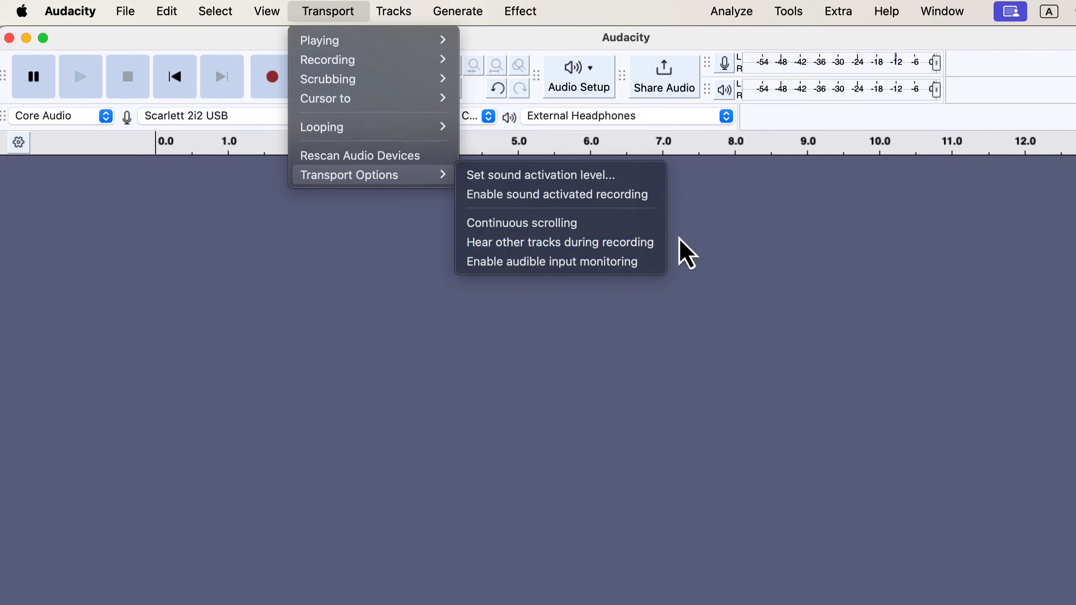
pyautogui.click(709, 232)
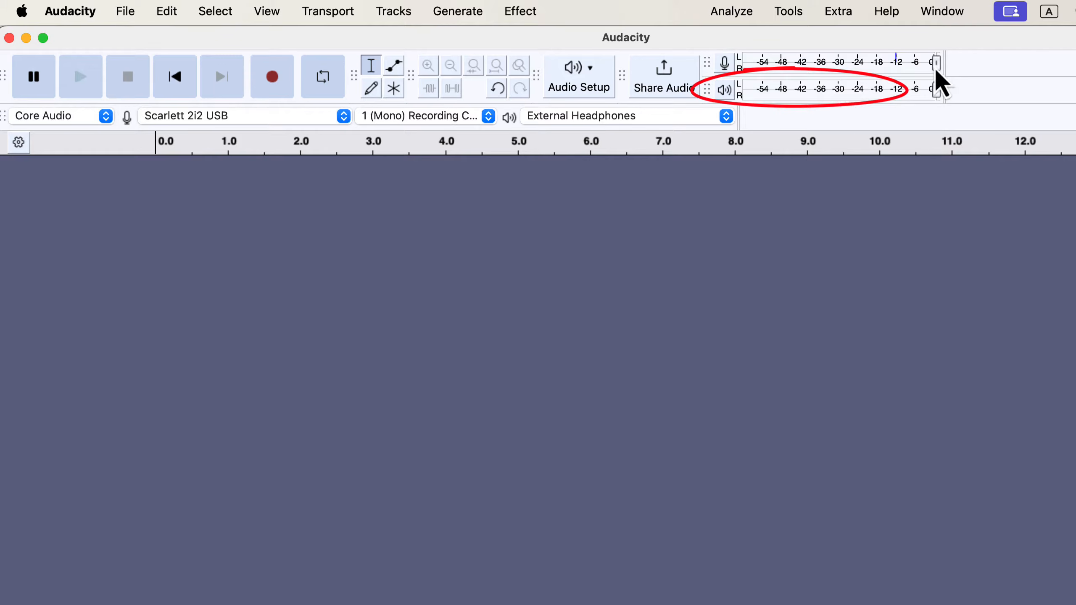
# - Widen the recording meter and the playback meter to the full remaining width of the toolbar area
pyautogui.moveTo(943, 66); pyautogui.dragTo(1075, 63)
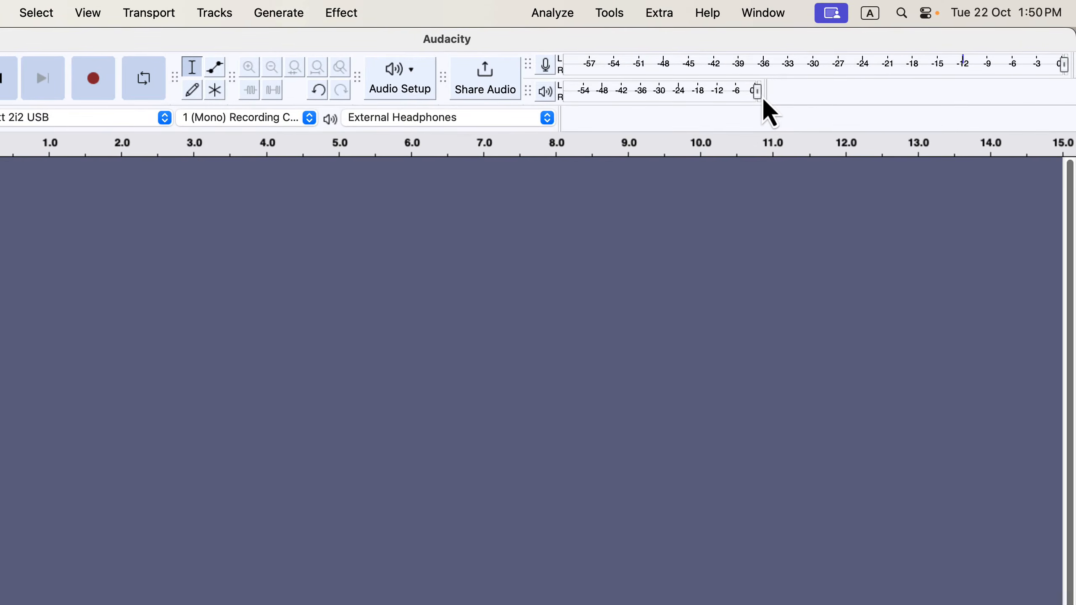
pyautogui.moveTo(764, 94); pyautogui.dragTo(1068, 87)
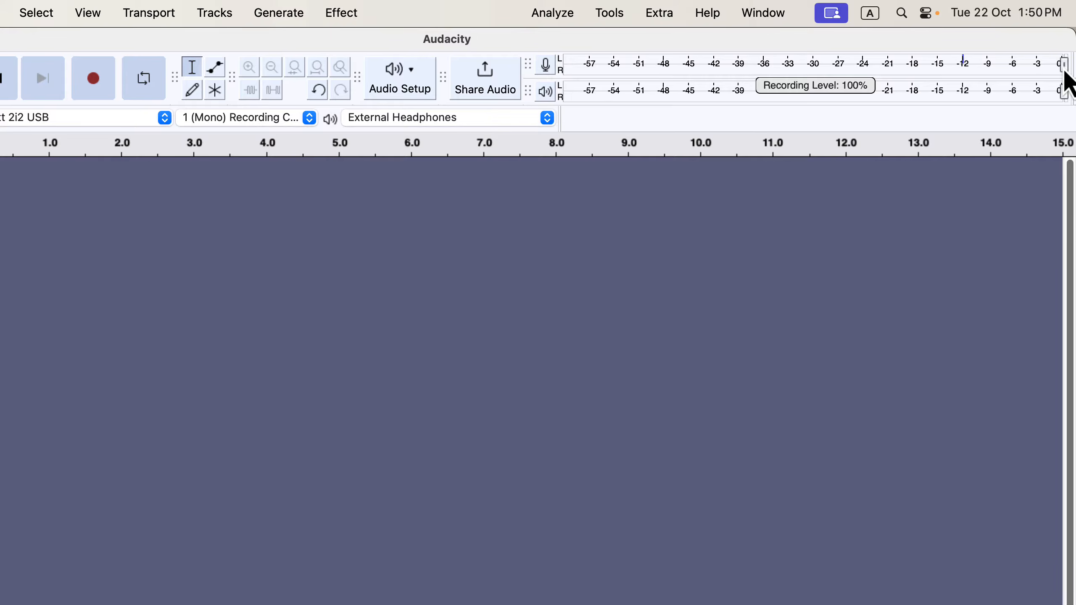
# - Try lowering the recording level, open its precise level setting, and set it to 100
pyautogui.moveTo(1065, 67); pyautogui.dragTo(832, 72)
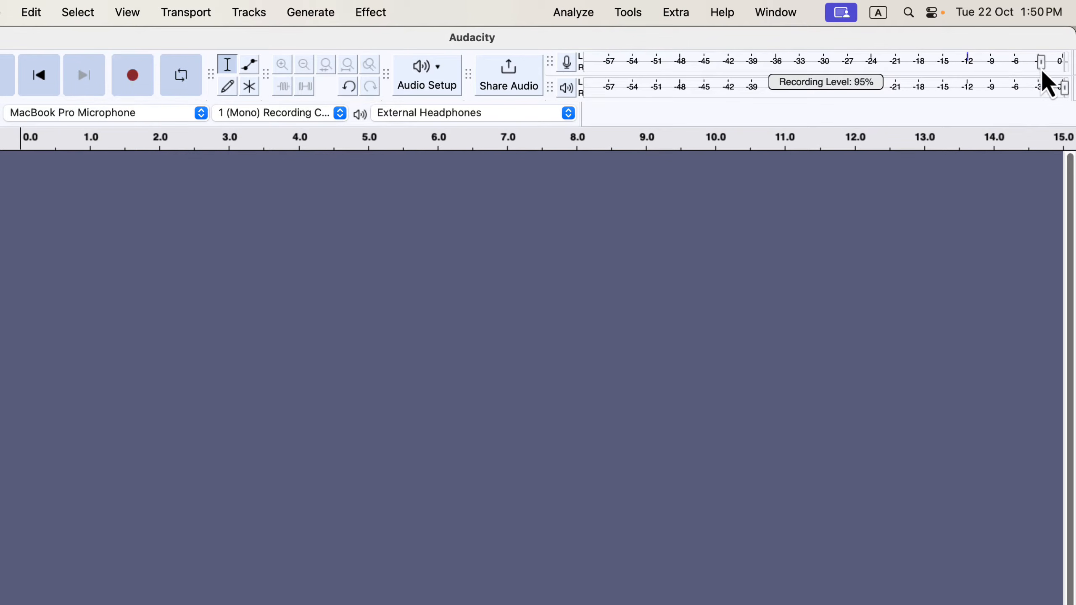
pyautogui.doubleClick(972, 67)
pyautogui.moveTo(859, 126); pyautogui.dragTo(959, 130)
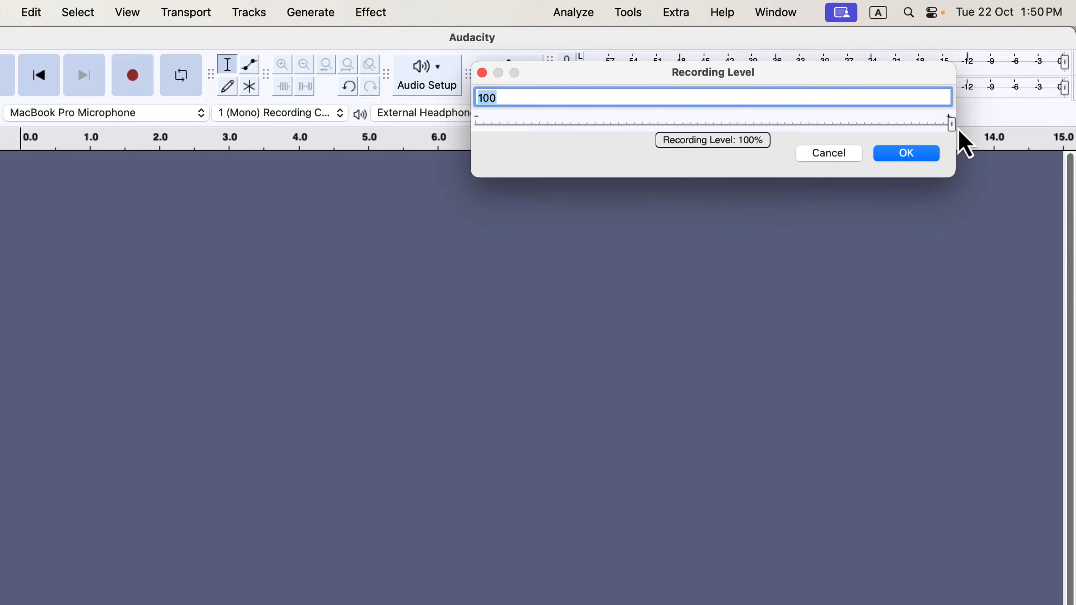
pyautogui.click(913, 156)
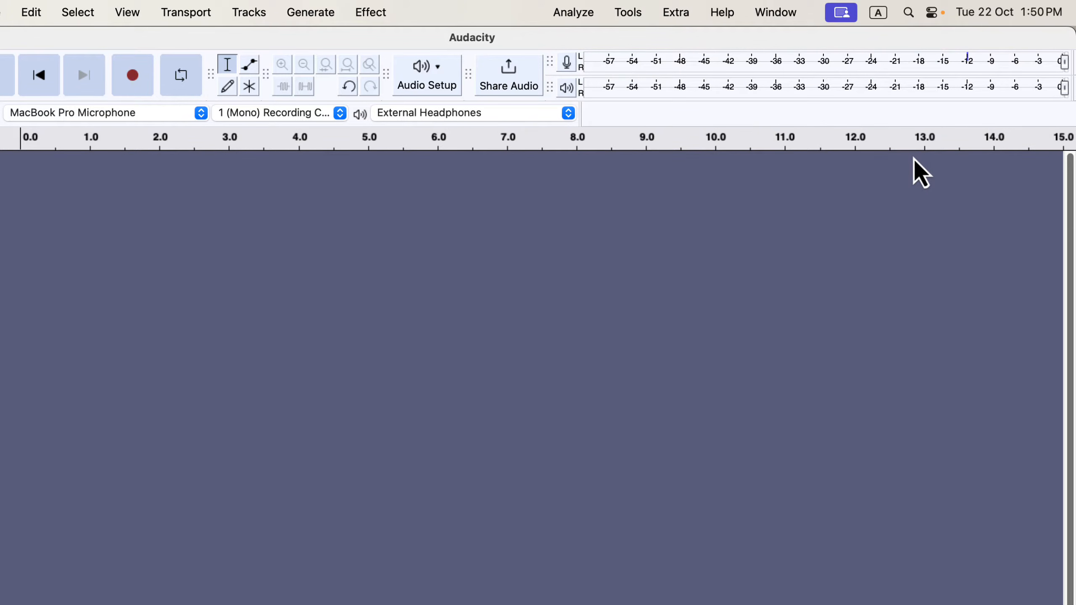
# - Enable silent monitoring on the recording meter to check the microphone input level, and disable it again
pyautogui.click(568, 64)
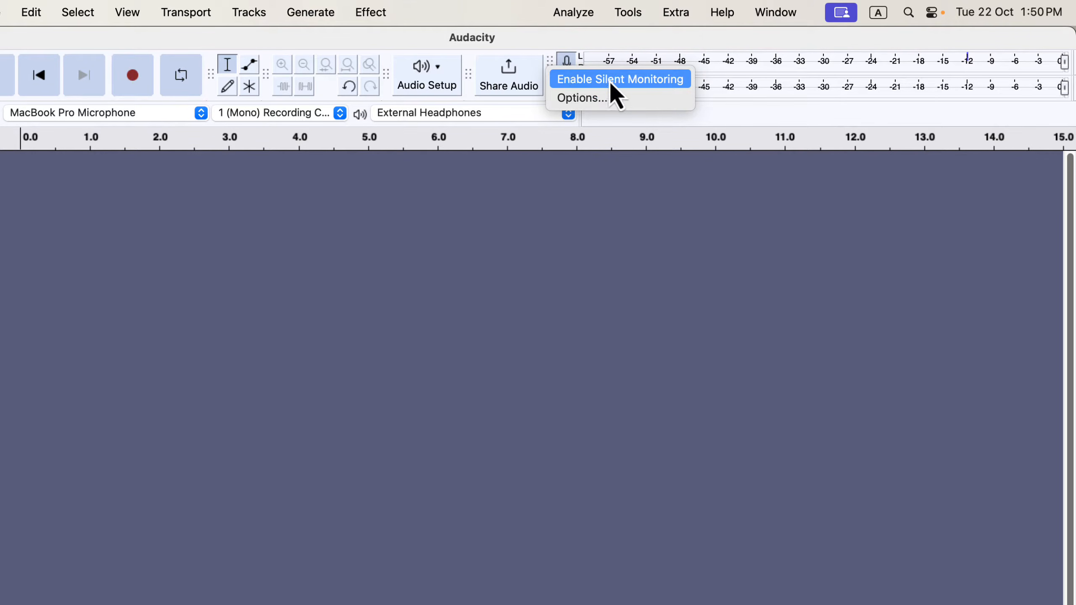
pyautogui.click(687, 81)
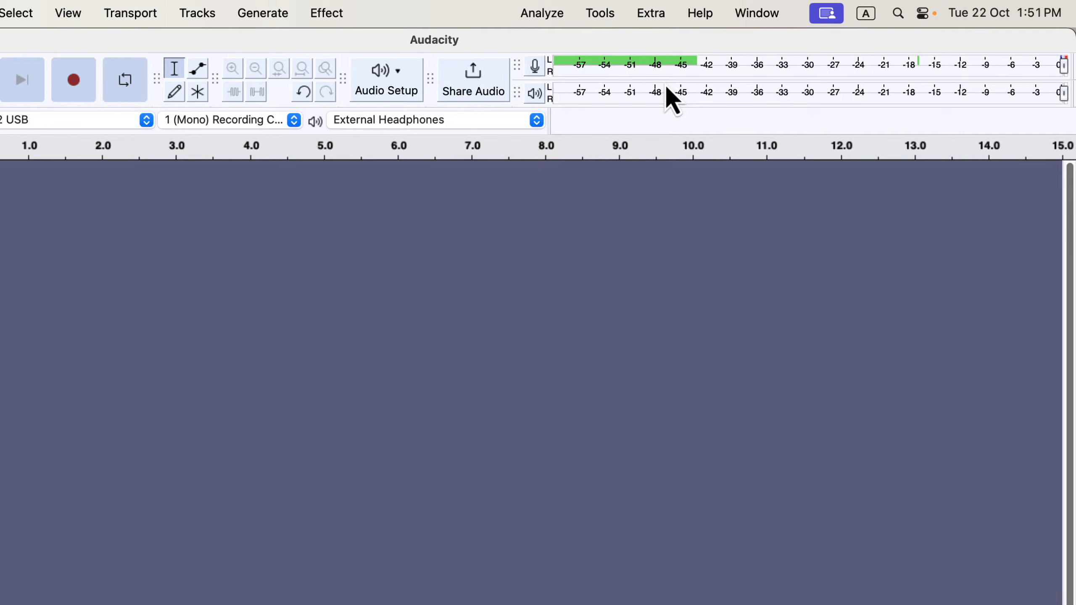
pyautogui.click(535, 69)
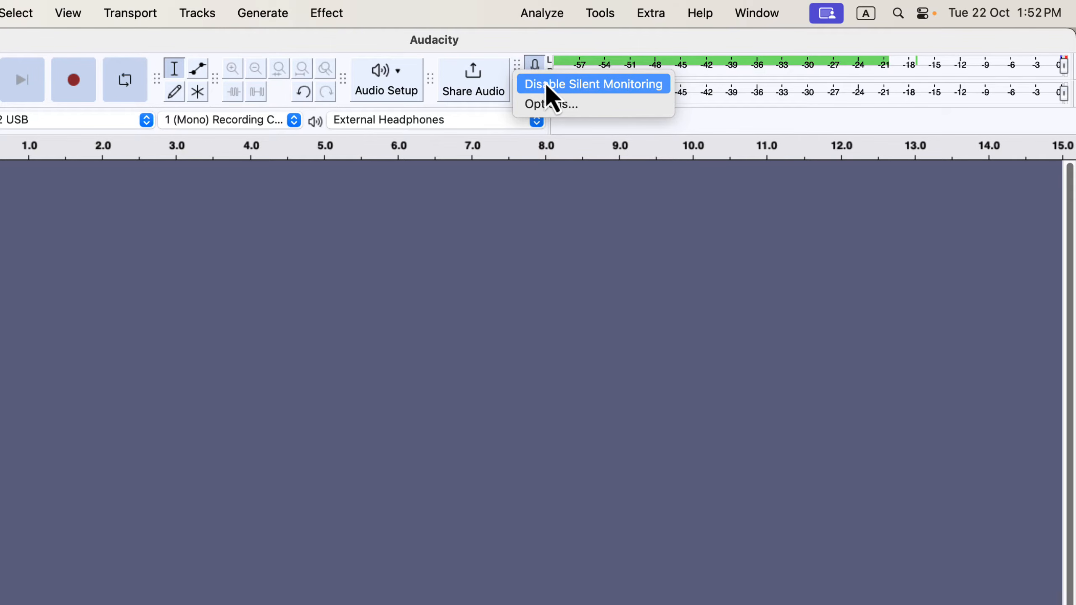
pyautogui.click(619, 86)
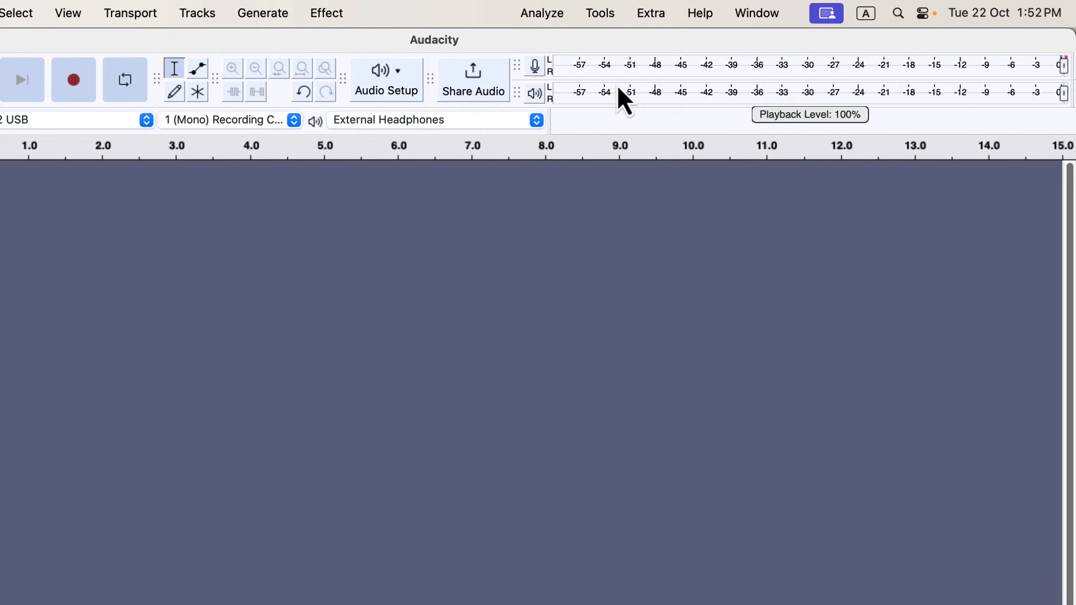
# - Record a mono voice track of about 28 seconds, stop the recording, and return to the beginning of the waveform
pyautogui.click(74, 80)
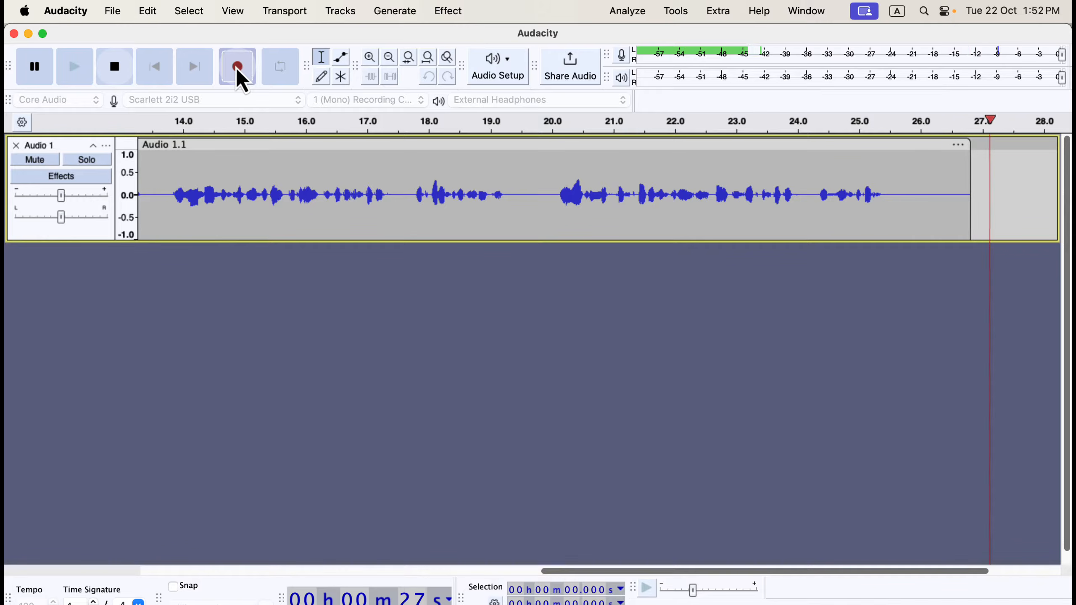
pyautogui.click(117, 71)
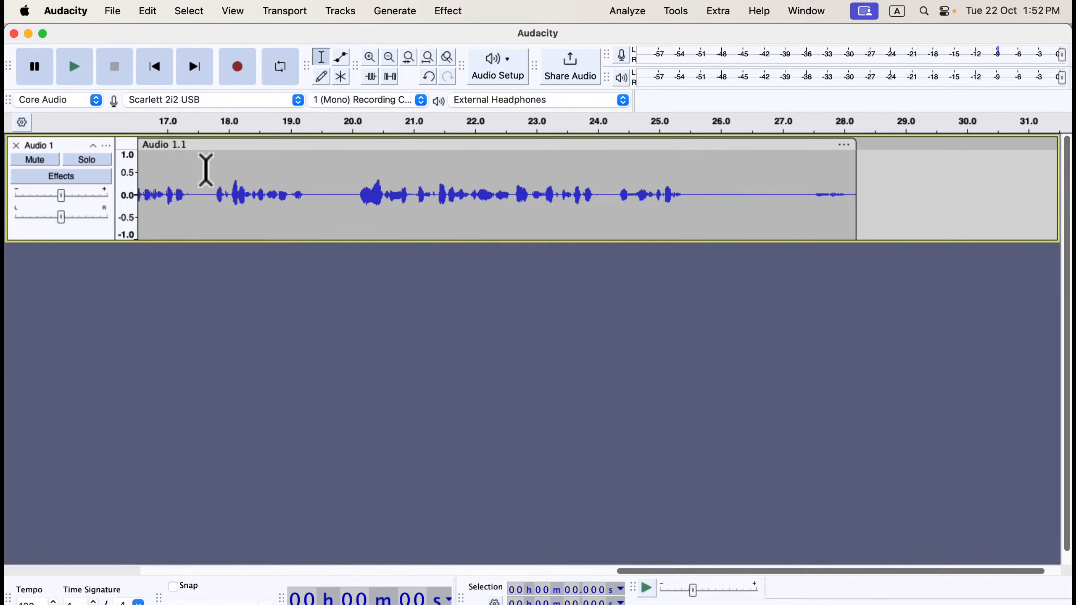
pyautogui.hscroll(-3, 217, 172)
pyautogui.hscroll(-10, 218, 171)
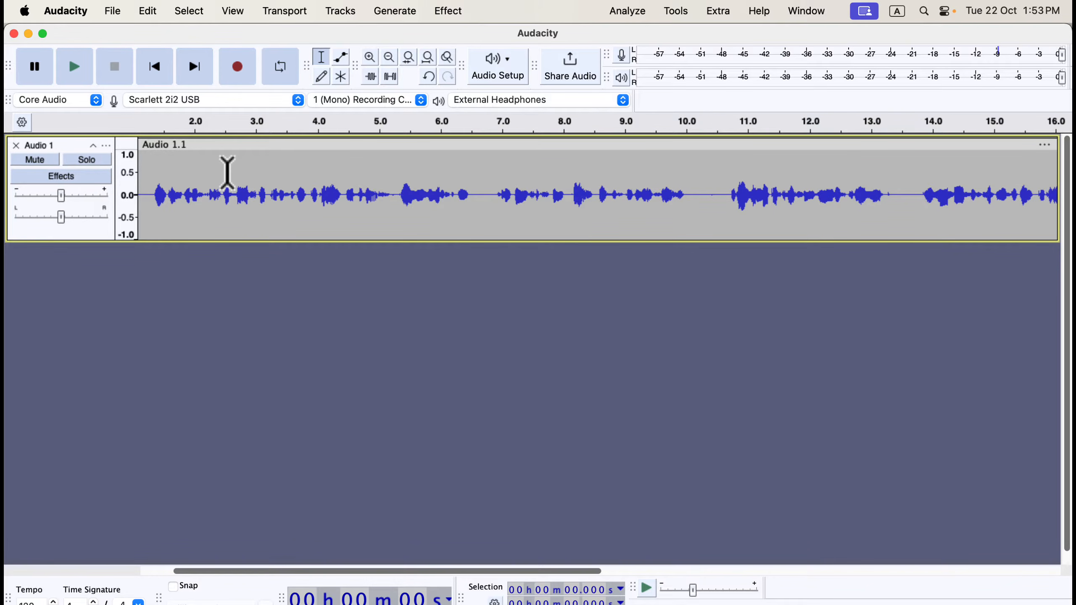
pyautogui.hscroll(-2, 227, 173)
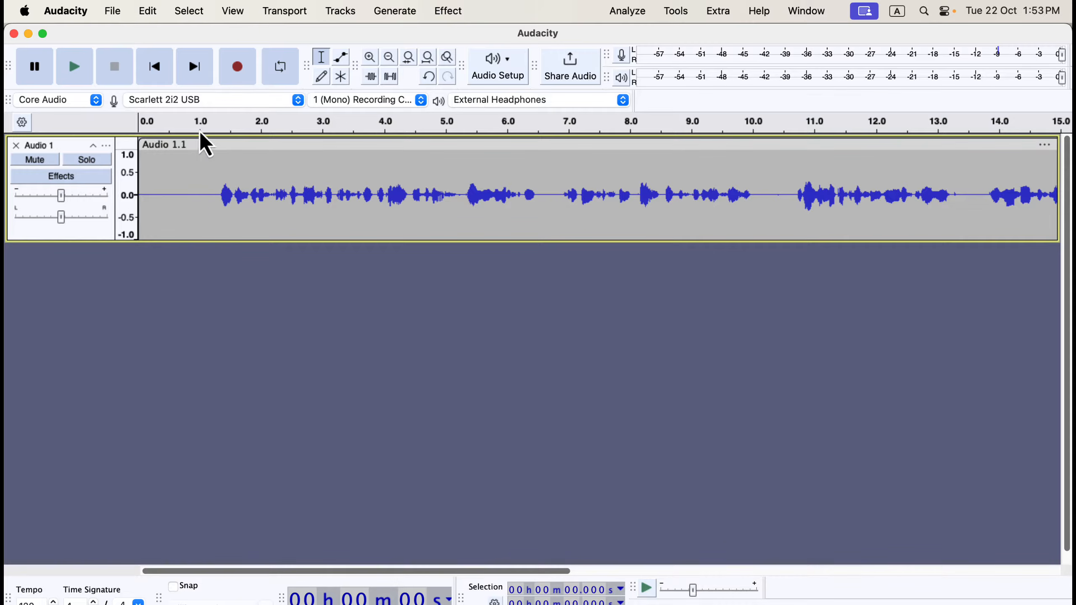
# - Save the project to the computer as "3.6.4 demo" in the tutorial projects folder inside Audacity Projects, keeping the AUP3 file type
pyautogui.click(116, 12)
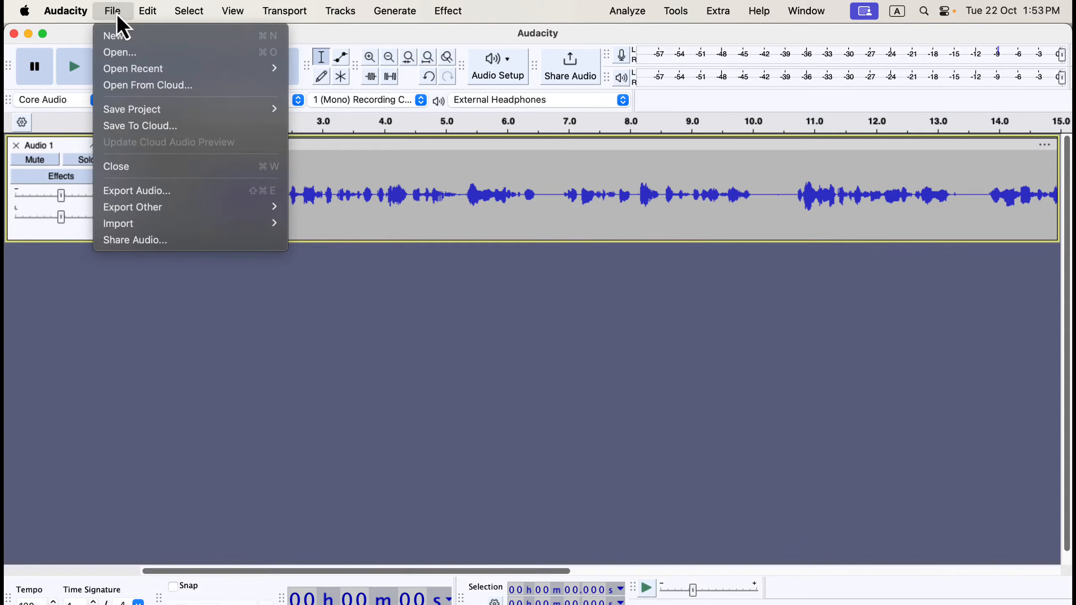
pyautogui.moveTo(123, 119)
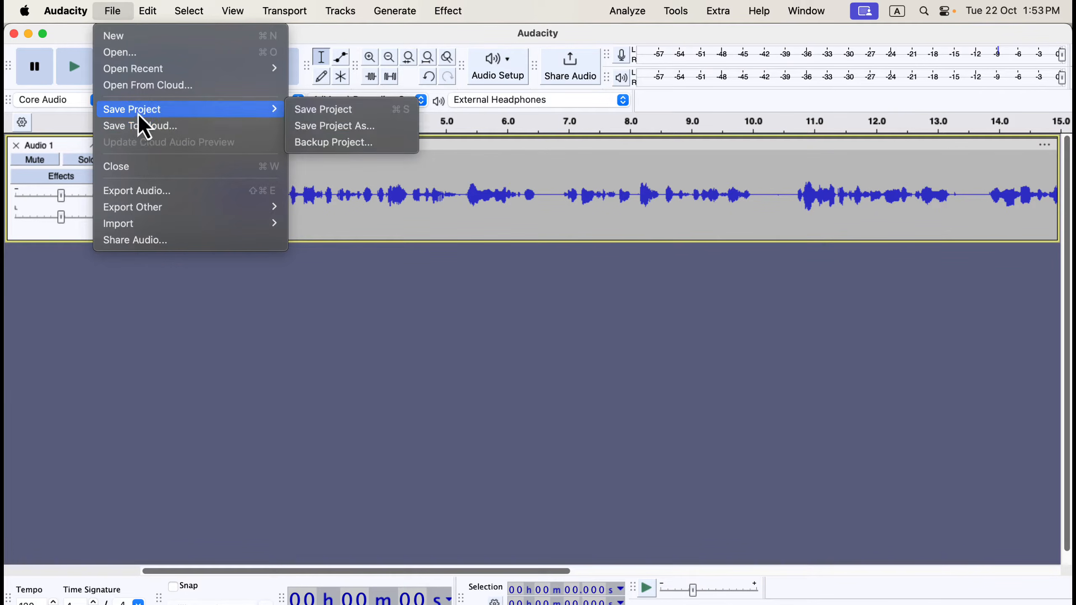
pyautogui.click(327, 115)
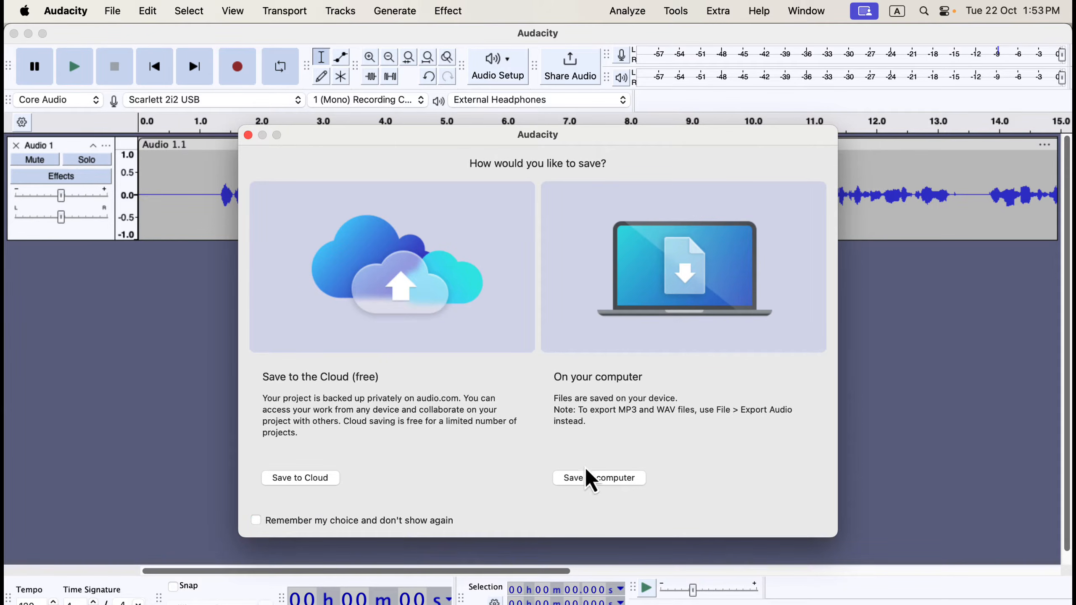
pyautogui.click(589, 477)
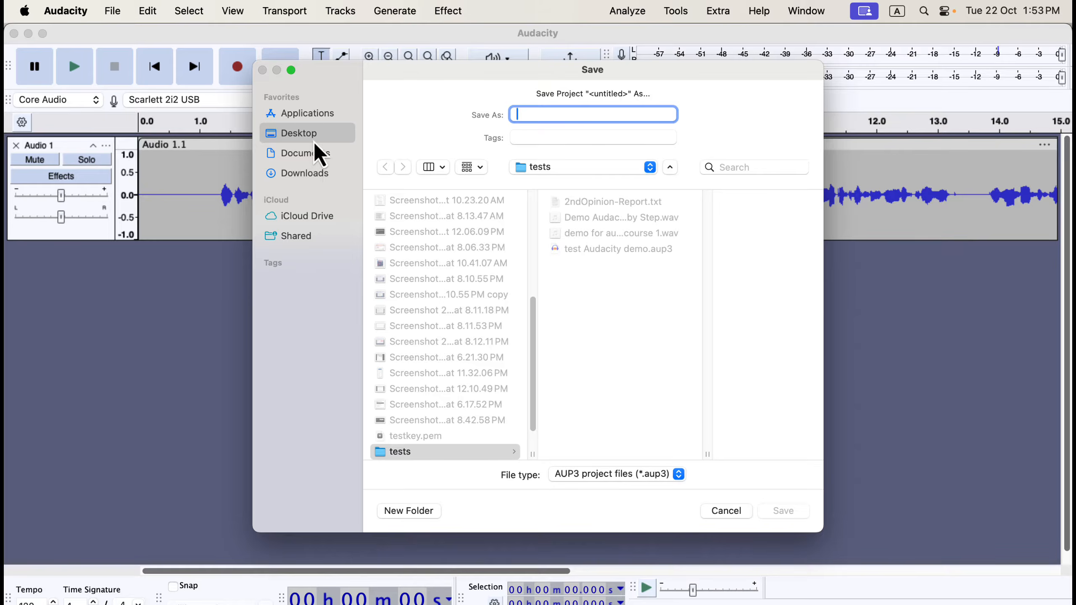
pyautogui.click(628, 450)
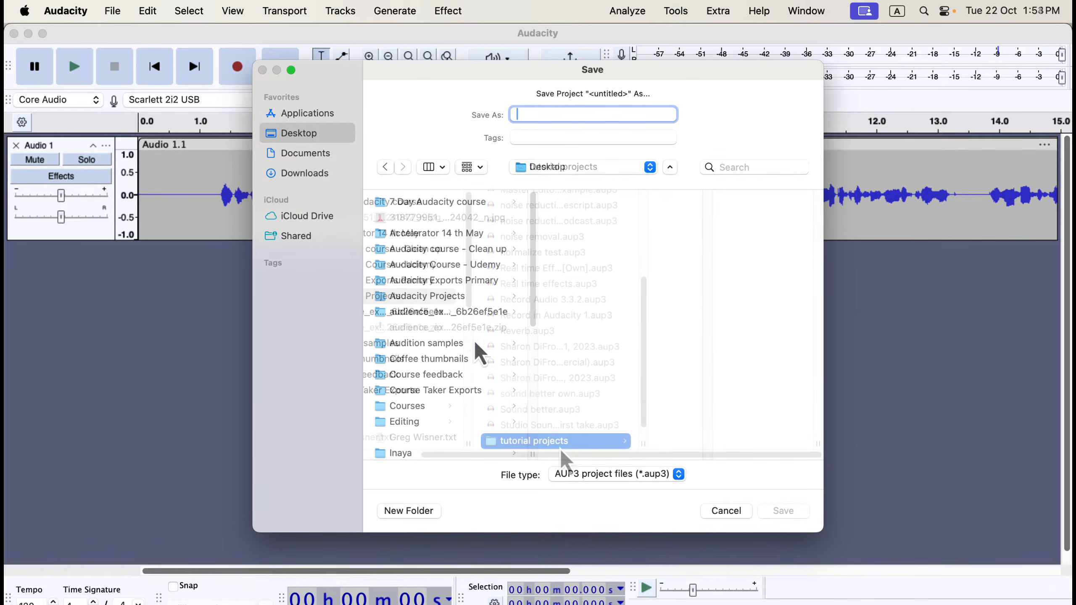
pyautogui.click(549, 113)
pyautogui.write('3.6.4 demo')
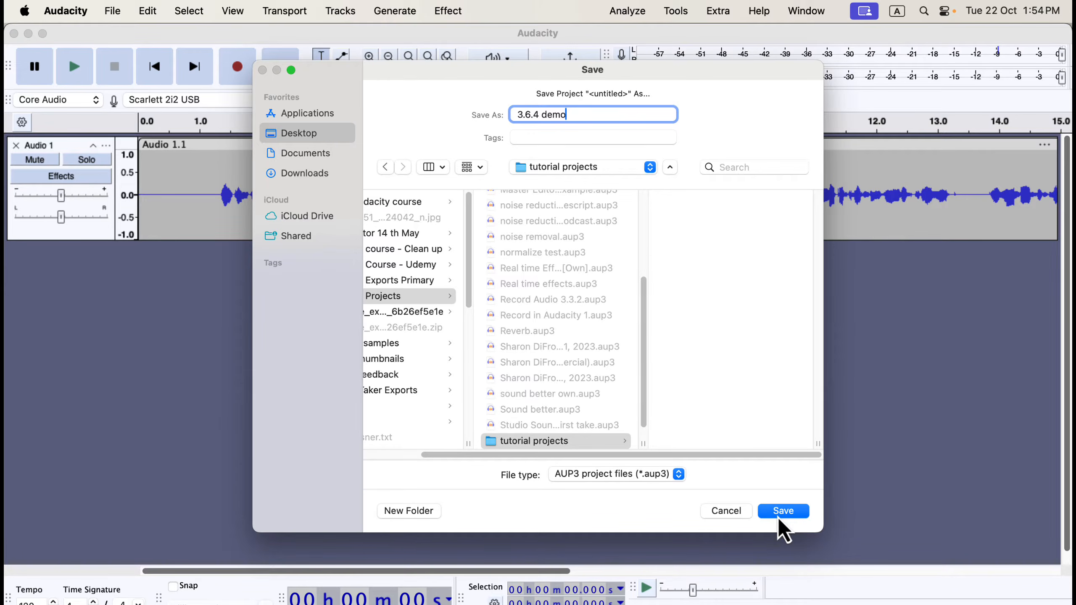
pyautogui.click(654, 481)
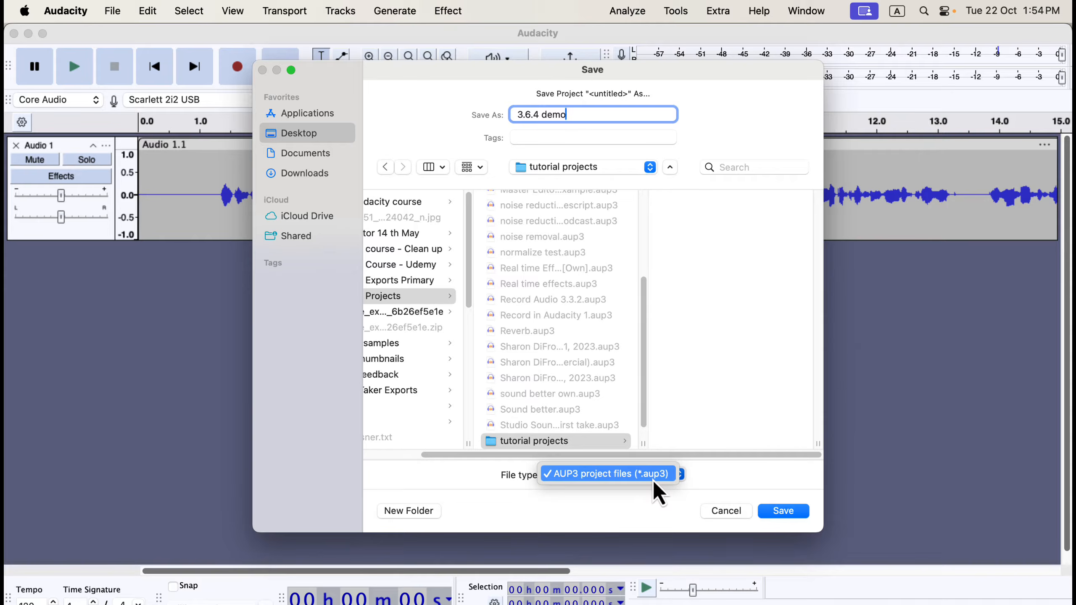
pyautogui.click(658, 492)
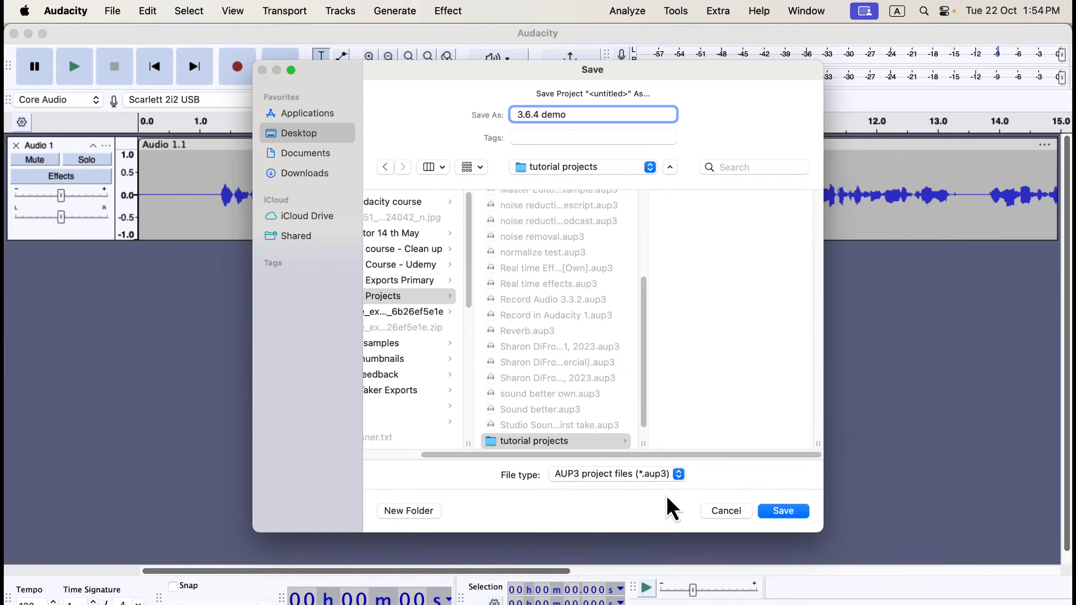
pyautogui.click(792, 513)
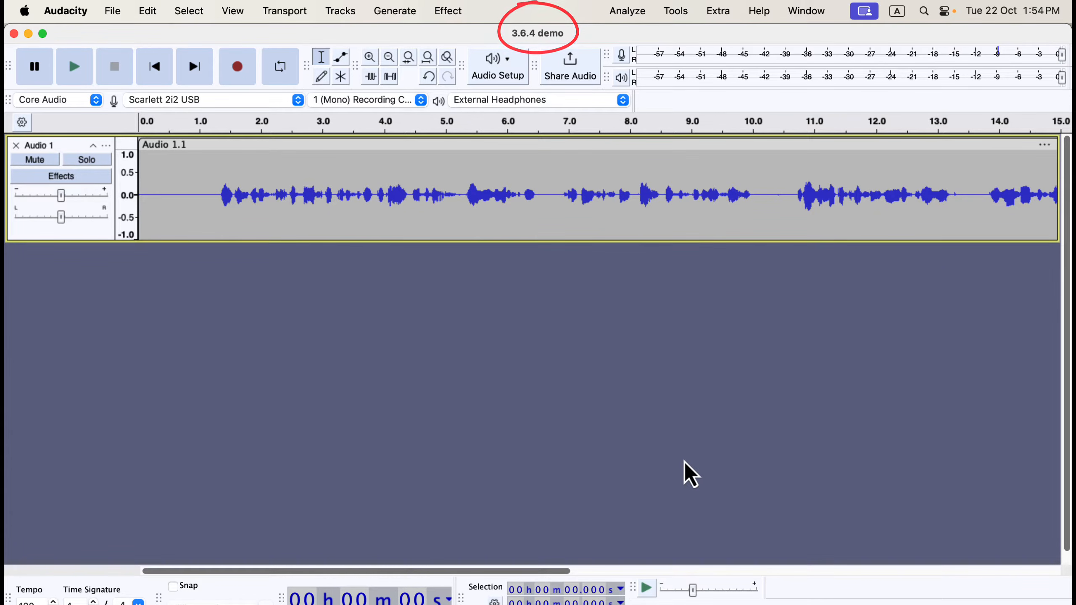
# - Switch to Finder, open the tutorial projects folder, and select the saved 3.6.4 demo.aup3 file
pyautogui.press('super+Tab')
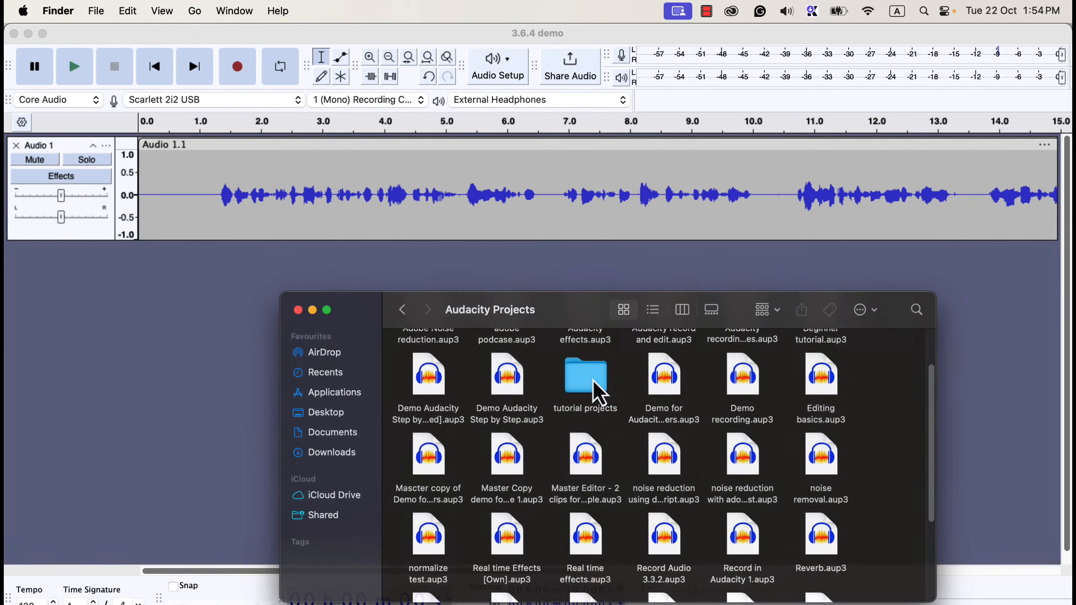
pyautogui.doubleClick(590, 381)
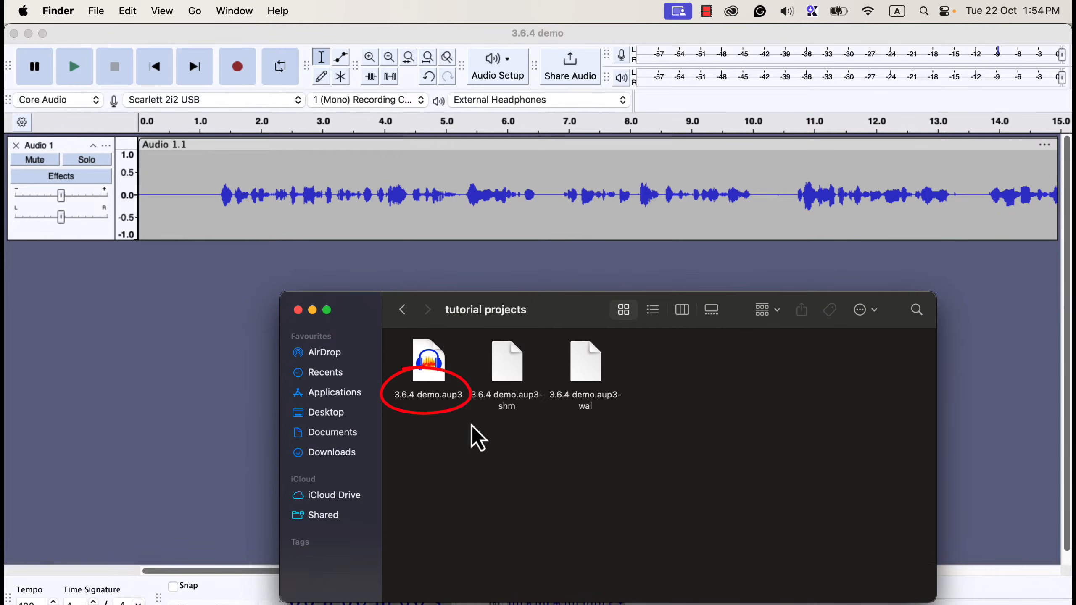
pyautogui.click(419, 360)
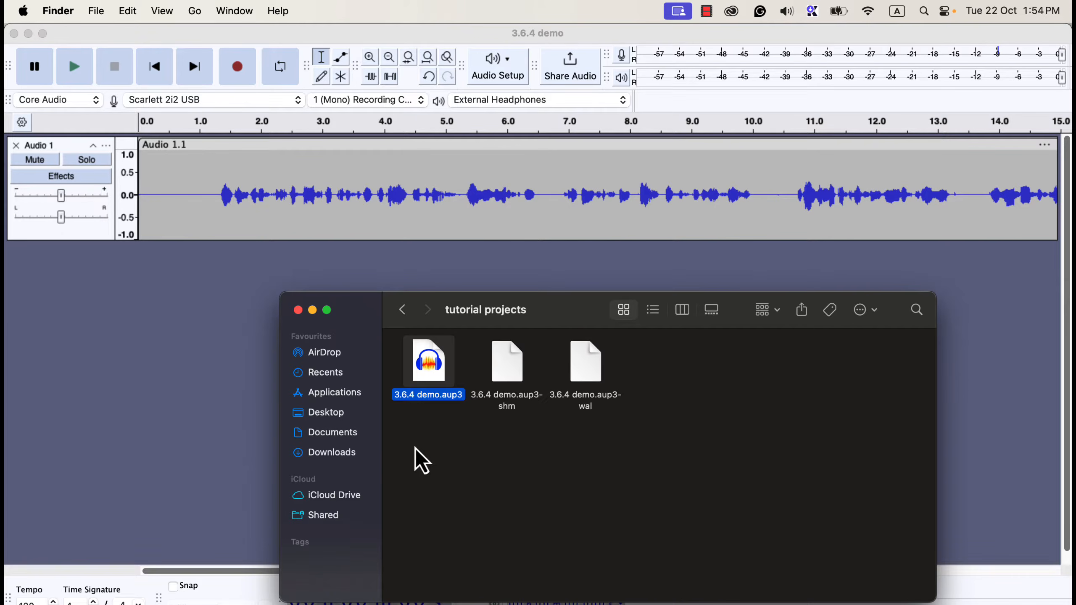
# - Return to Audacity and close the project window, and reopen 3.6.4 demo.aup3 from the tutorial projects folder in Finder
pyautogui.click(253, 333)
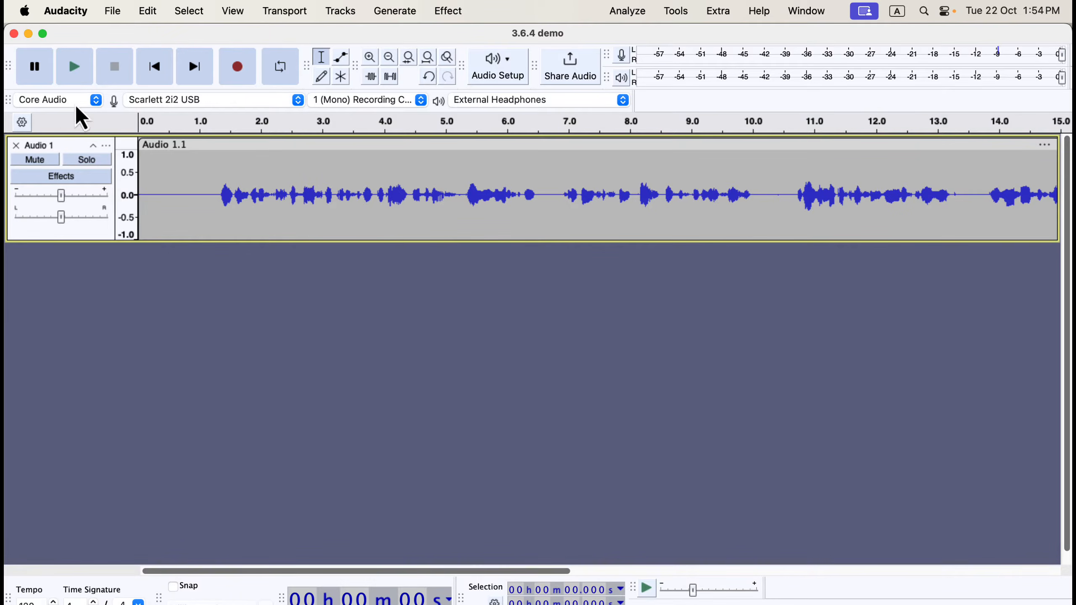
pyautogui.click(14, 34)
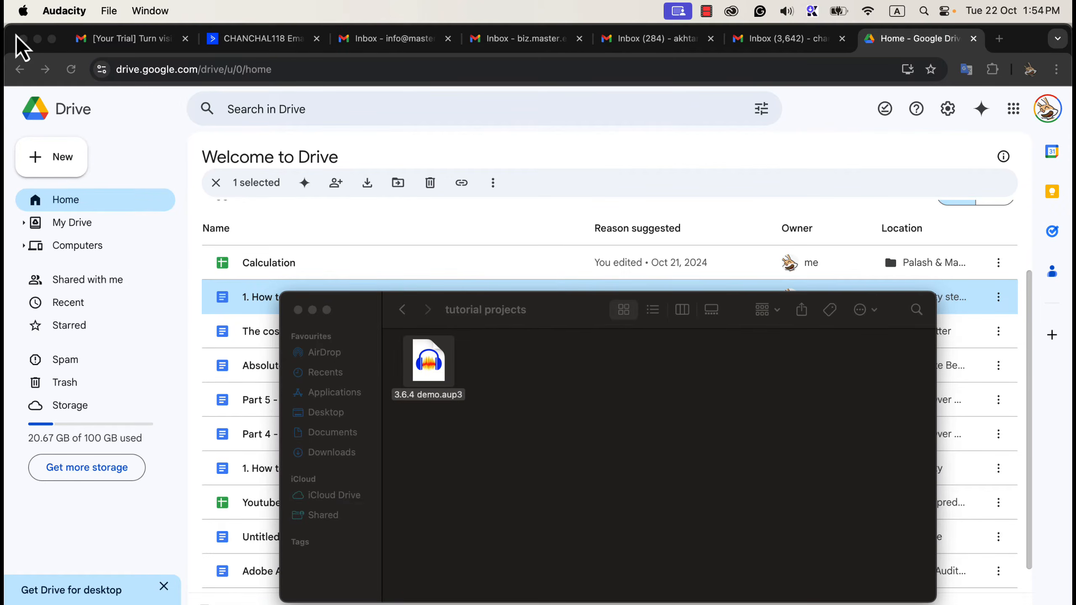
pyautogui.click(551, 370)
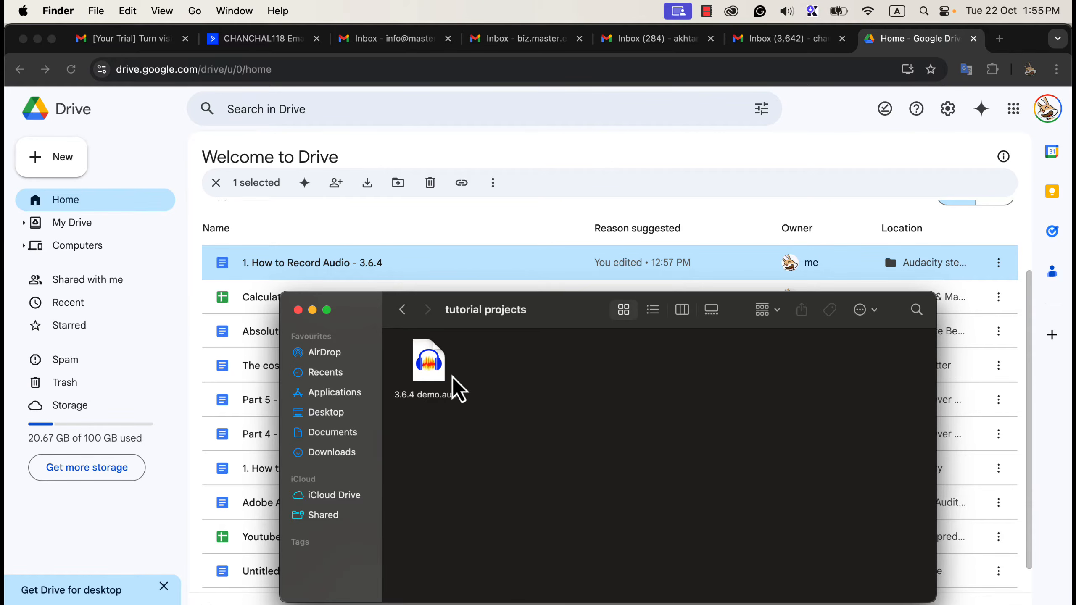
pyautogui.doubleClick(434, 376)
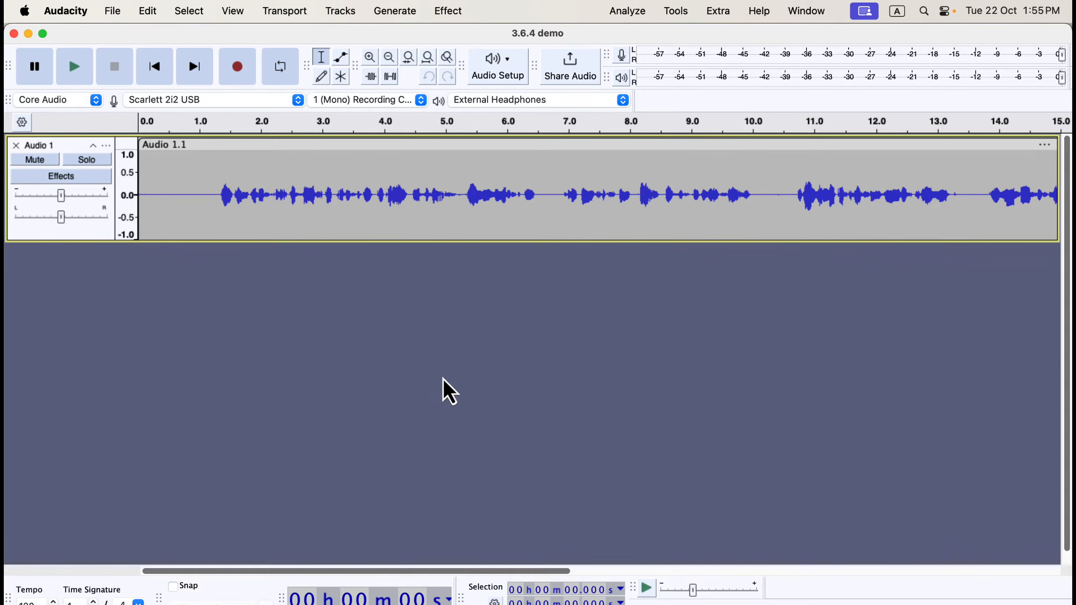
# - Play back the reopened recording from about the 1-second mark
pyautogui.click(197, 199)
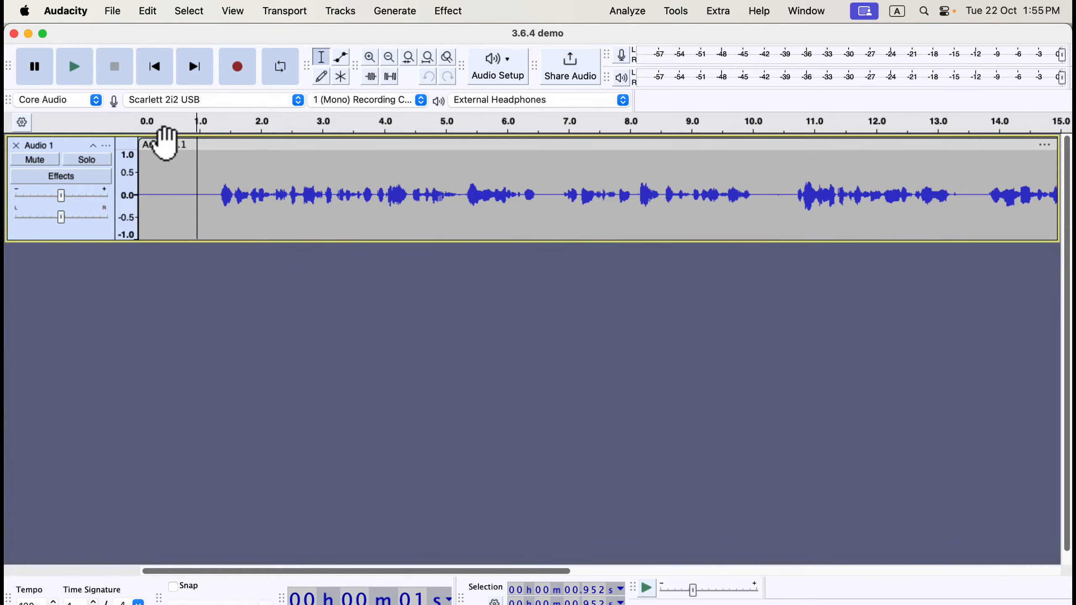
pyautogui.click(88, 76)
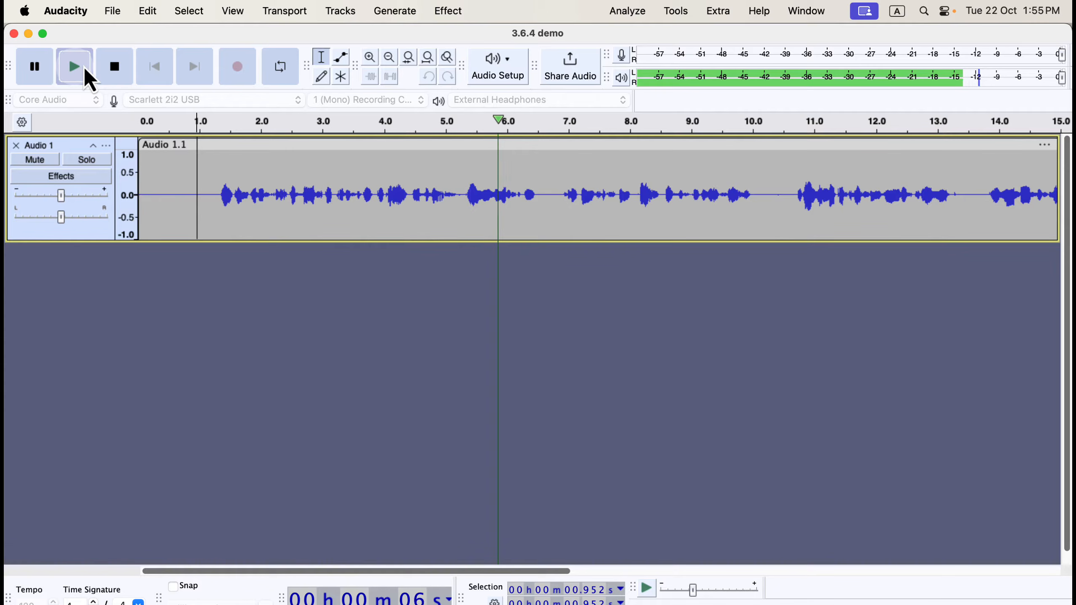
pyautogui.click(89, 78)
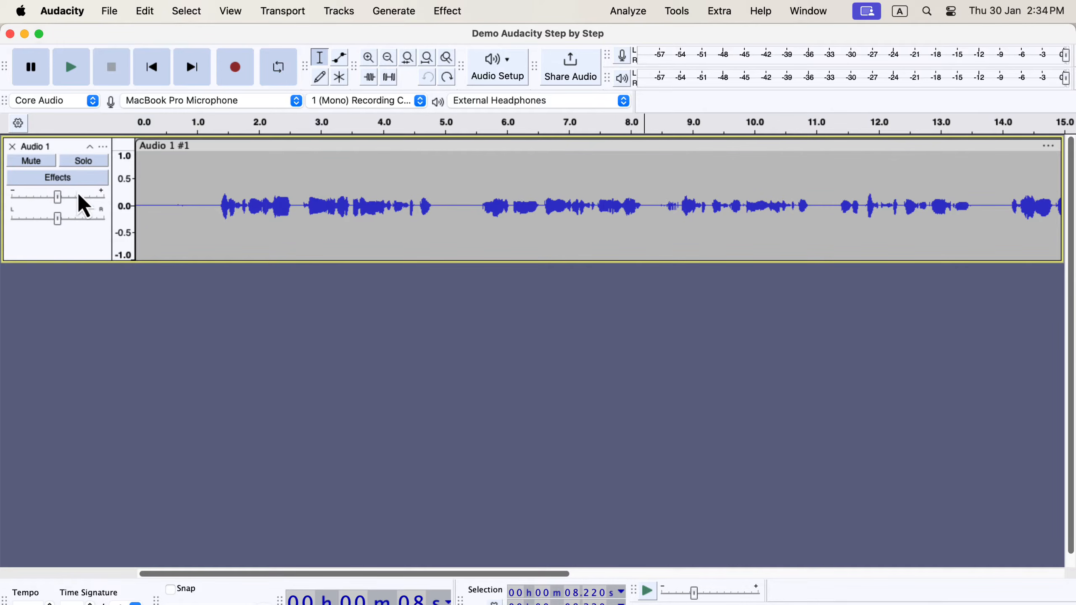
# - Examine the available themes in the Interface preferences, keep Classic, and close the preferences without applying changes
pyautogui.click(76, 17)
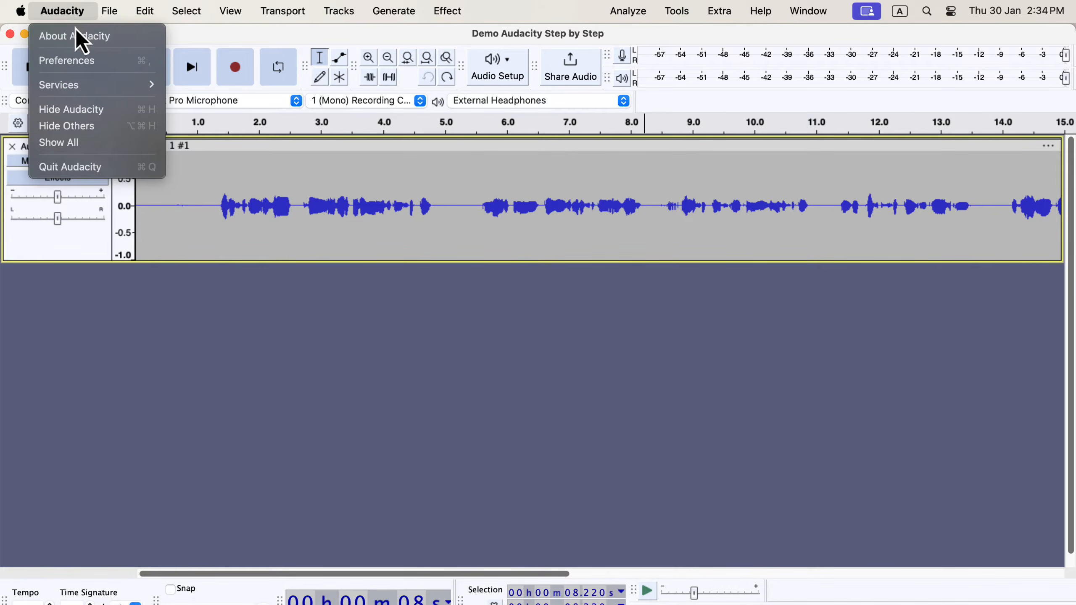
pyautogui.click(121, 68)
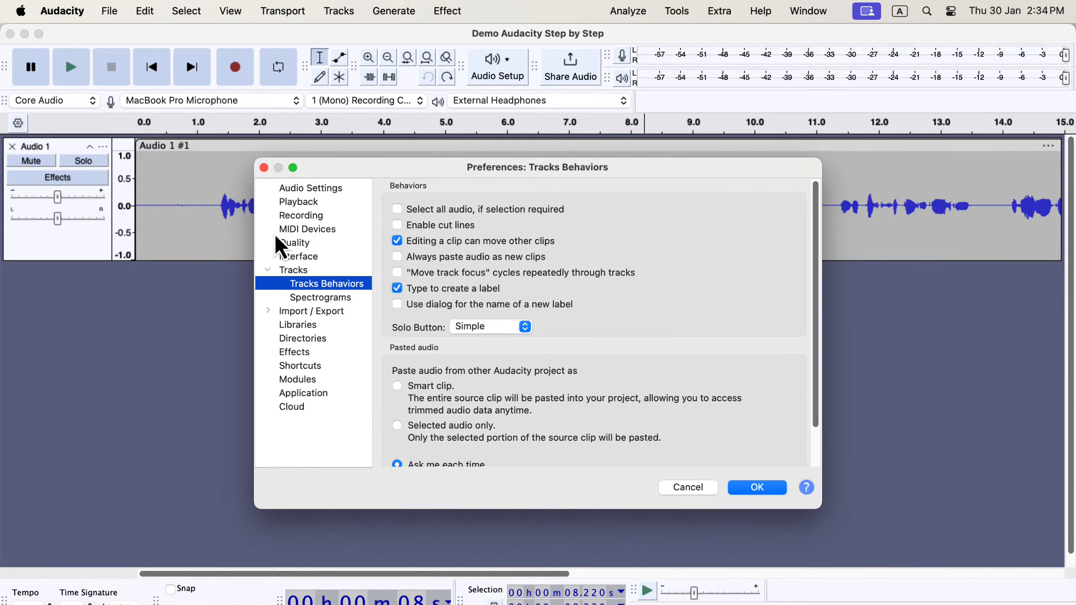
pyautogui.click(313, 257)
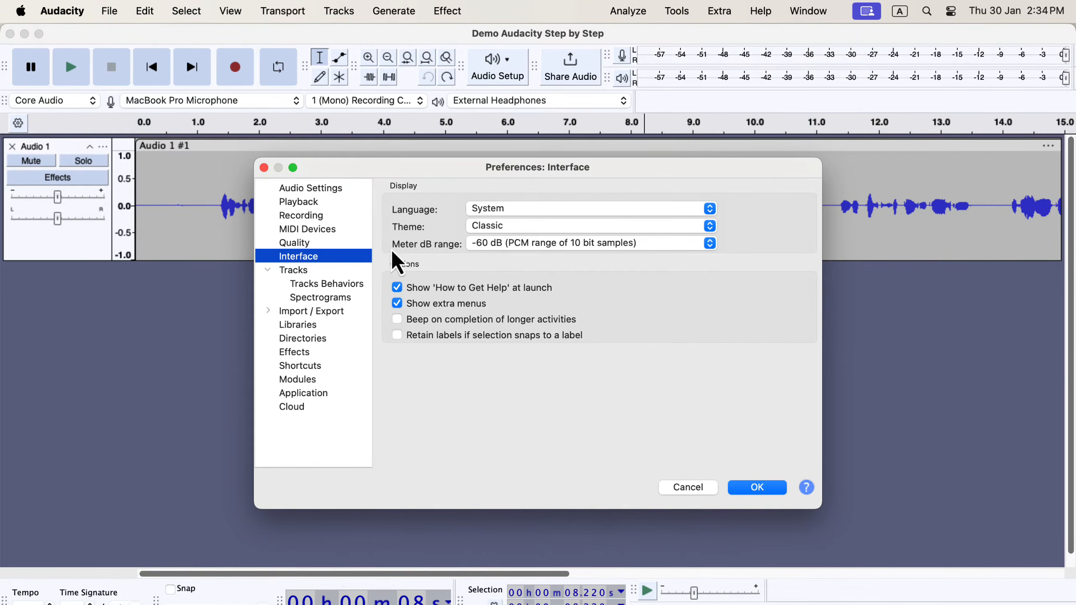
pyautogui.click(541, 229)
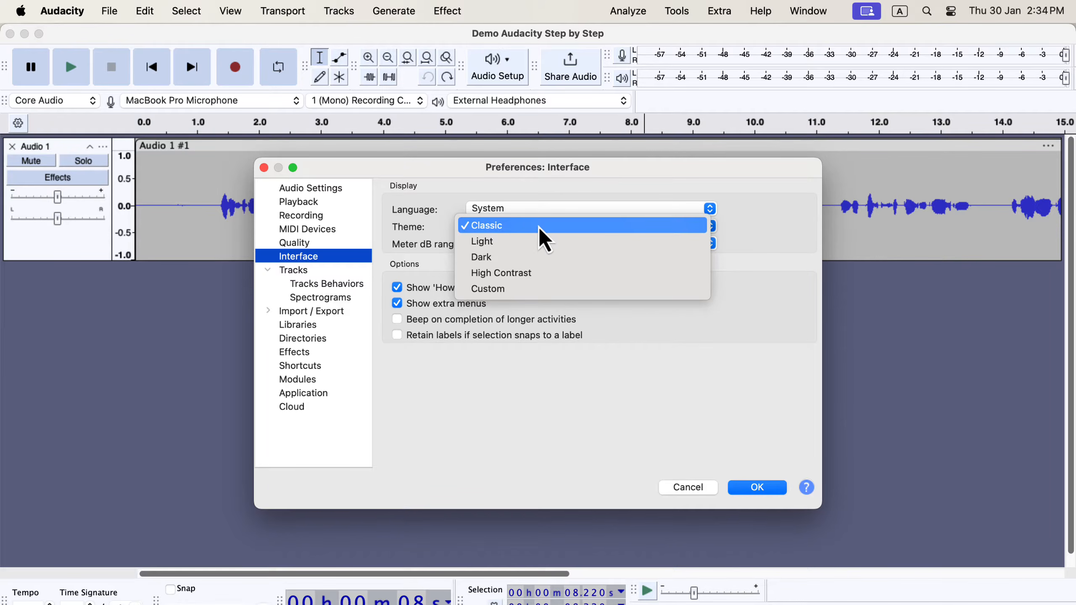
pyautogui.click(541, 229)
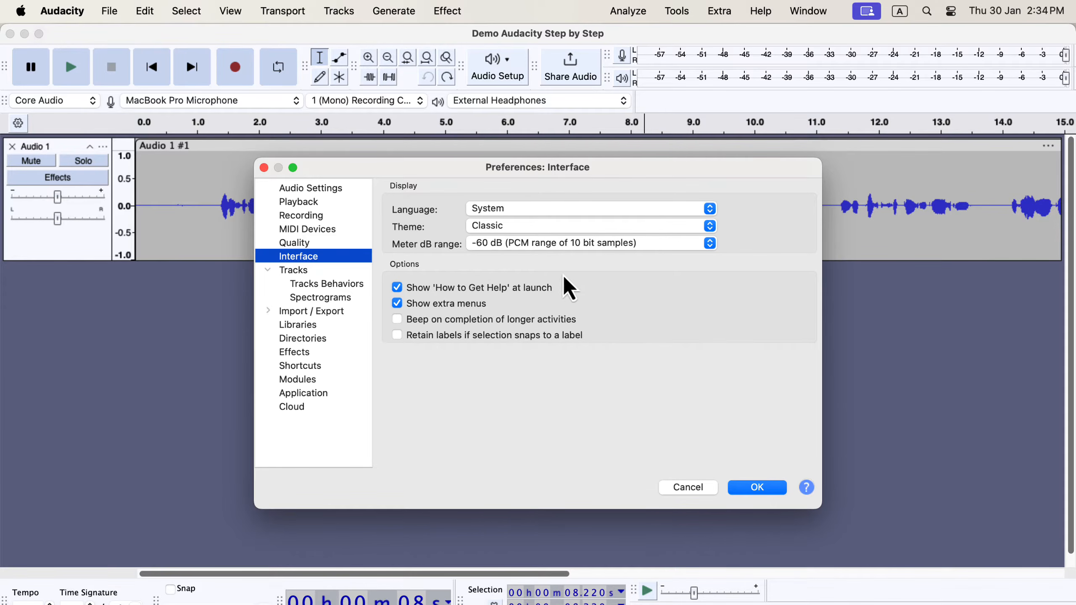
pyautogui.click(680, 489)
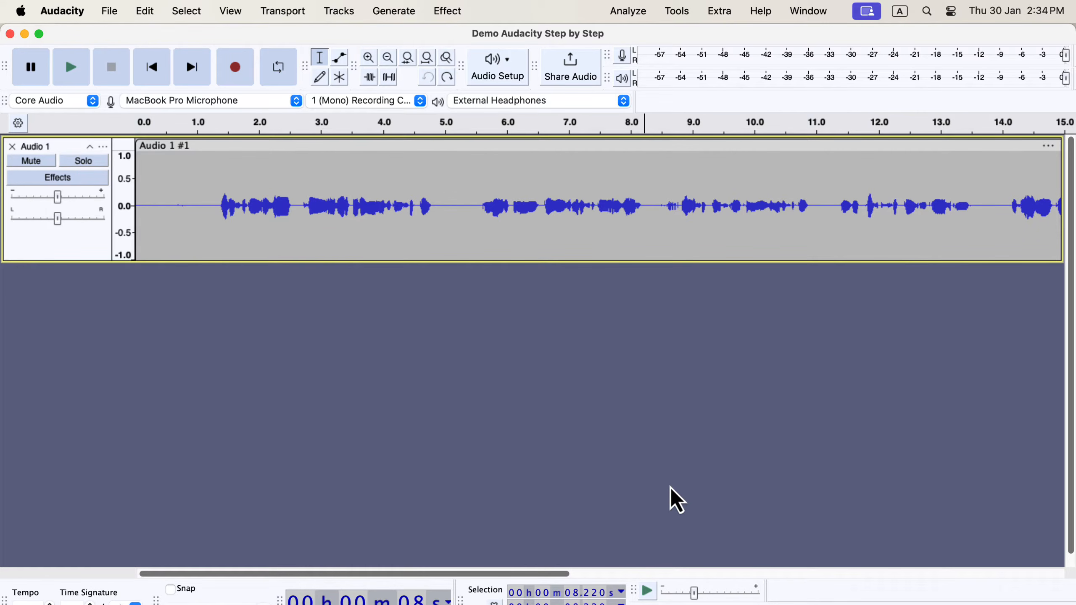
# - Examine the sample format and rate options of the Audio 1 track, and leave them without choosing anything
pyautogui.rightClick(87, 245)
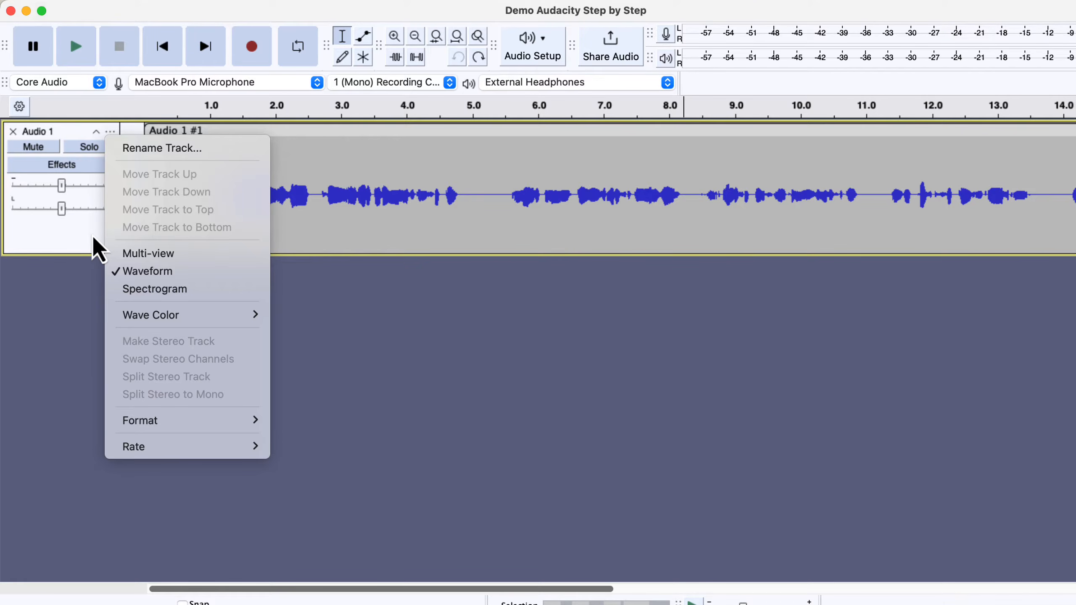
pyautogui.moveTo(217, 427)
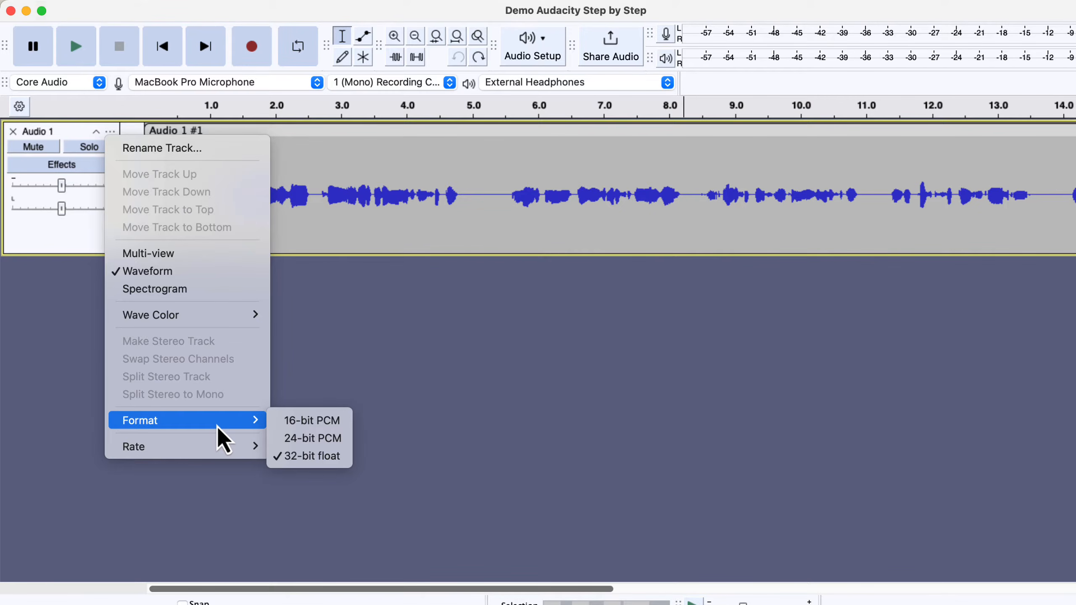
pyautogui.moveTo(218, 445)
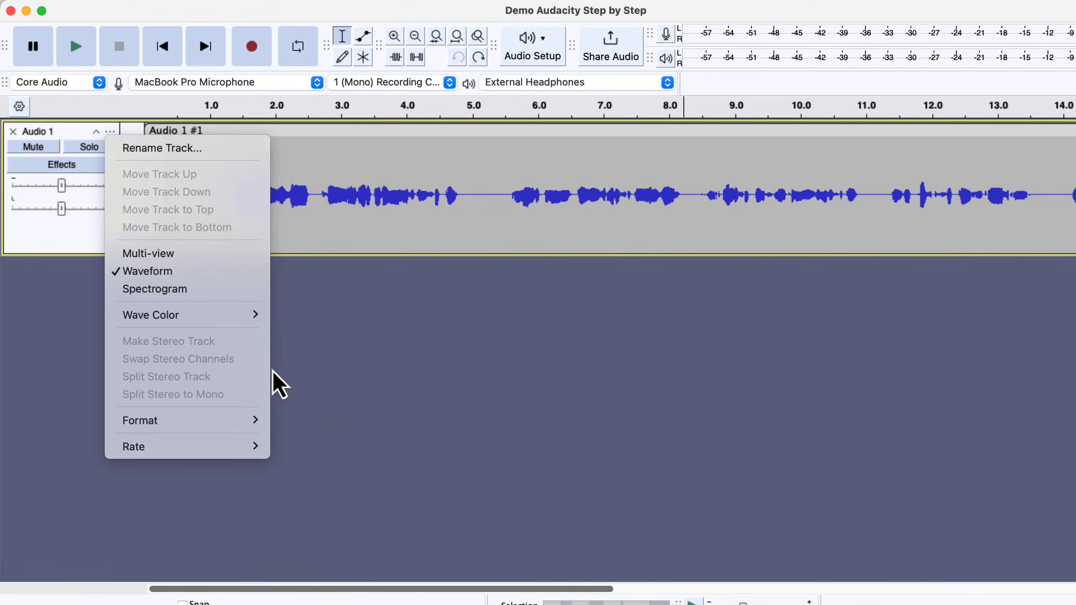
pyautogui.click(297, 310)
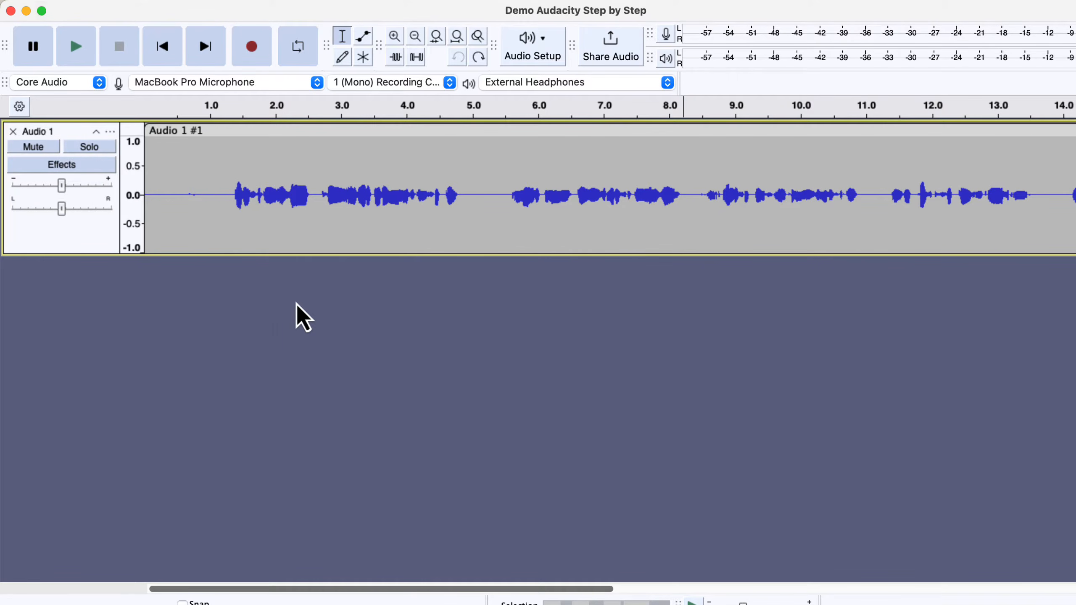
# - Play the track from about 1 second and stop, and play it again from about 8.3 seconds and stop
pyautogui.click(214, 196)
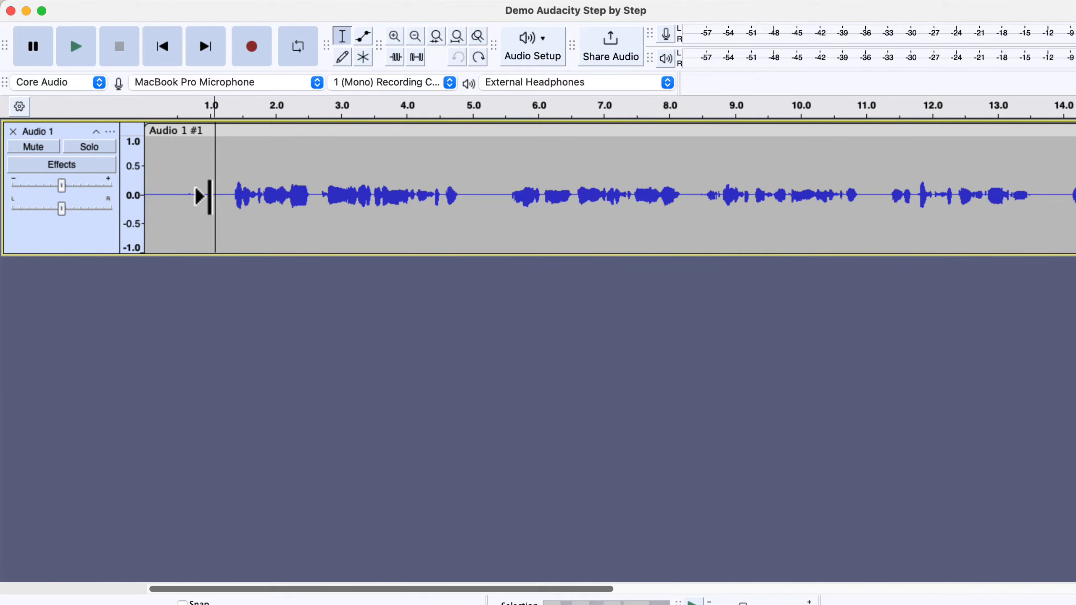
pyautogui.click(67, 52)
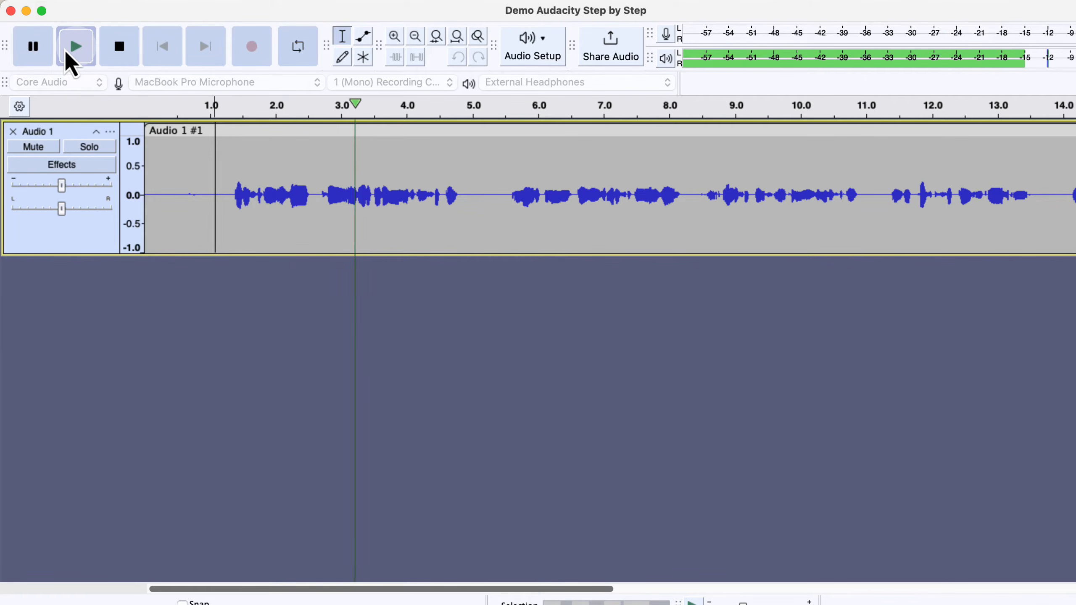
pyautogui.click(107, 55)
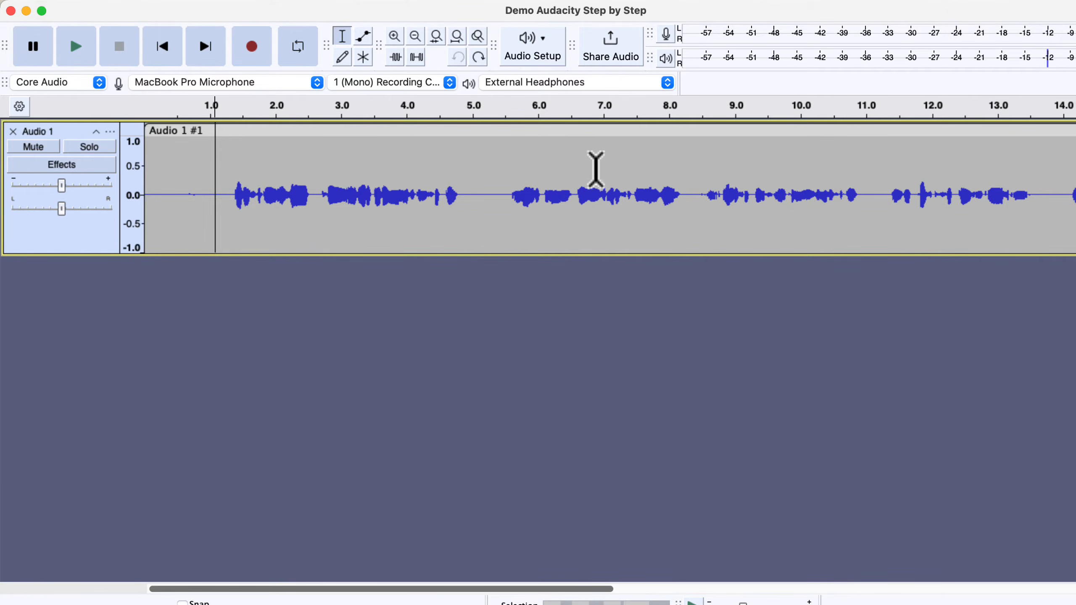
pyautogui.click(693, 174)
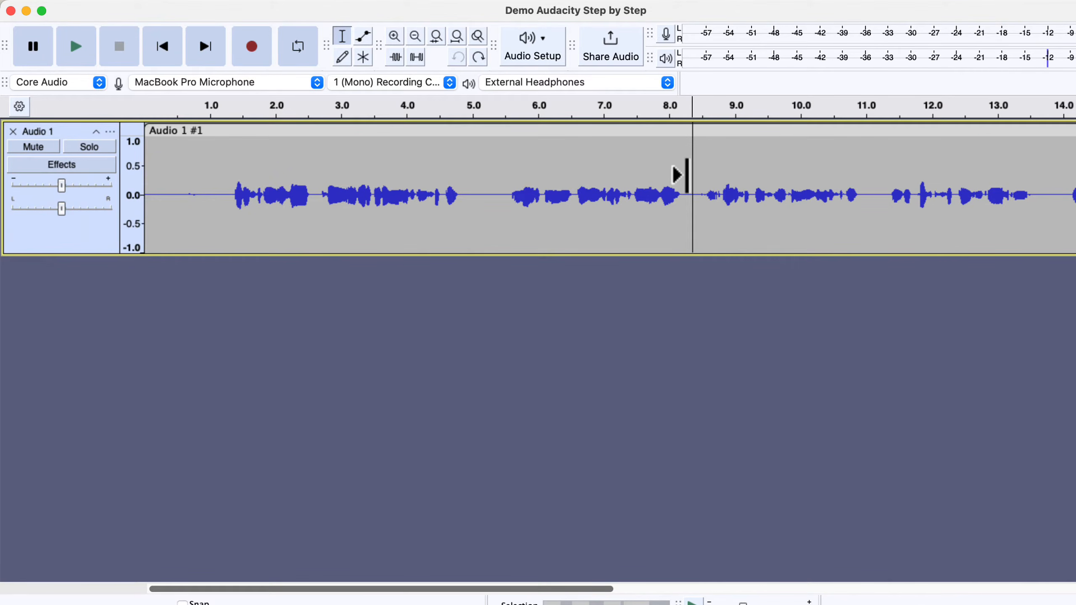
pyautogui.press('space')
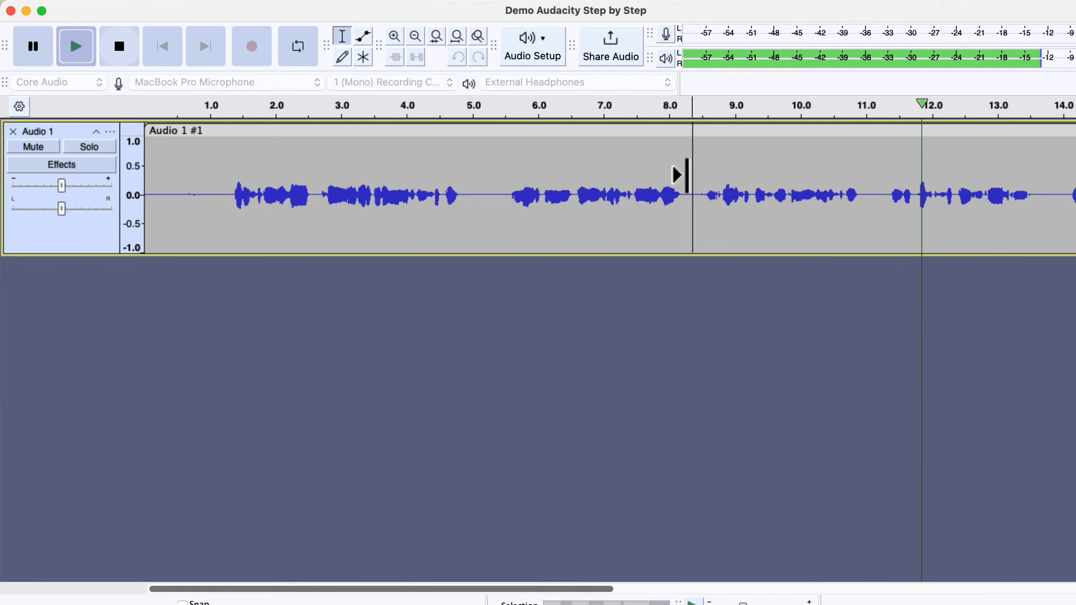
pyautogui.press('space')
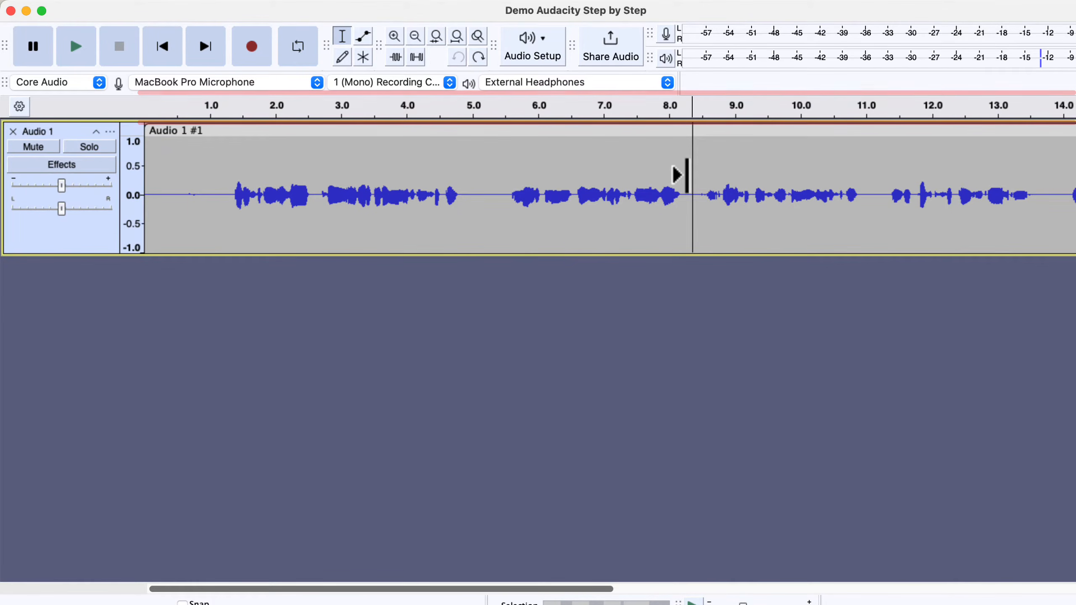
# - Play the track from about 19 seconds and stop, and play it again from about 2 seconds and stop
pyautogui.hscroll(5, 683, 174)
pyautogui.hscroll(15, 692, 174)
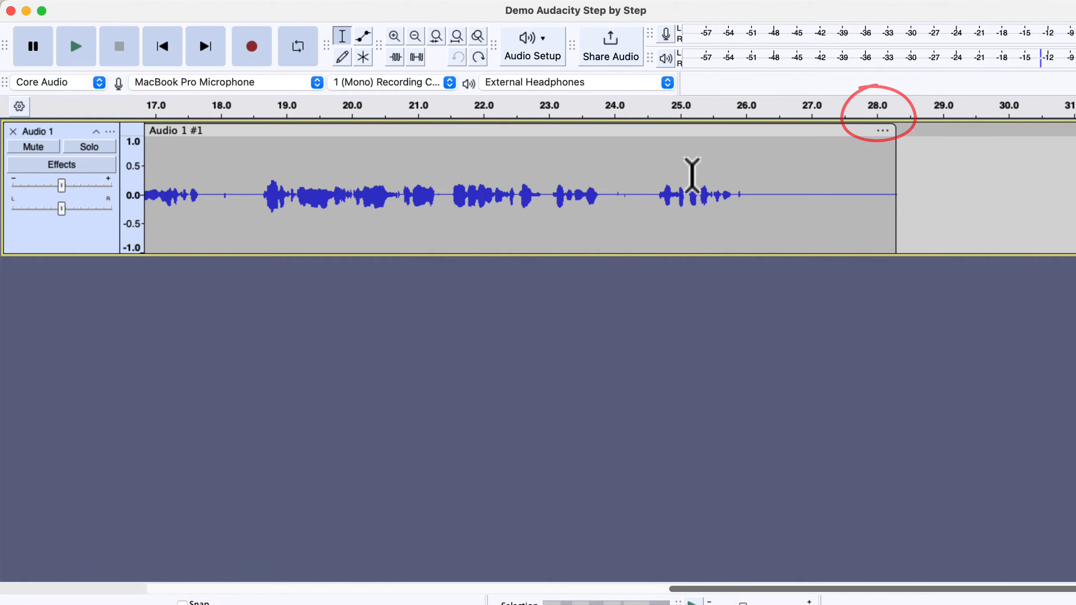
pyautogui.click(283, 111)
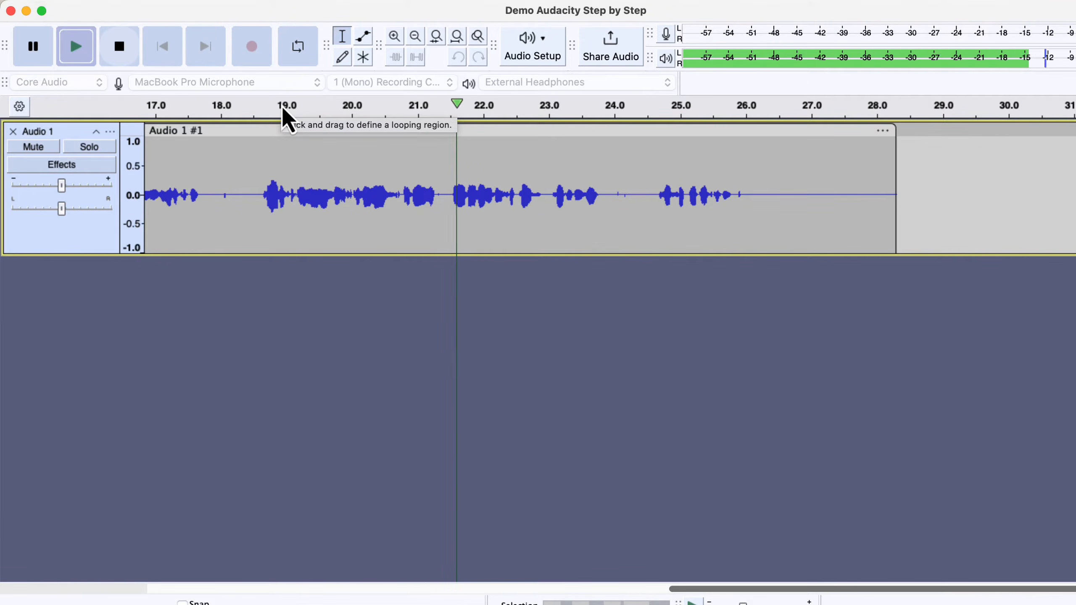
pyautogui.press('space')
pyautogui.hscroll(-15, 295, 174)
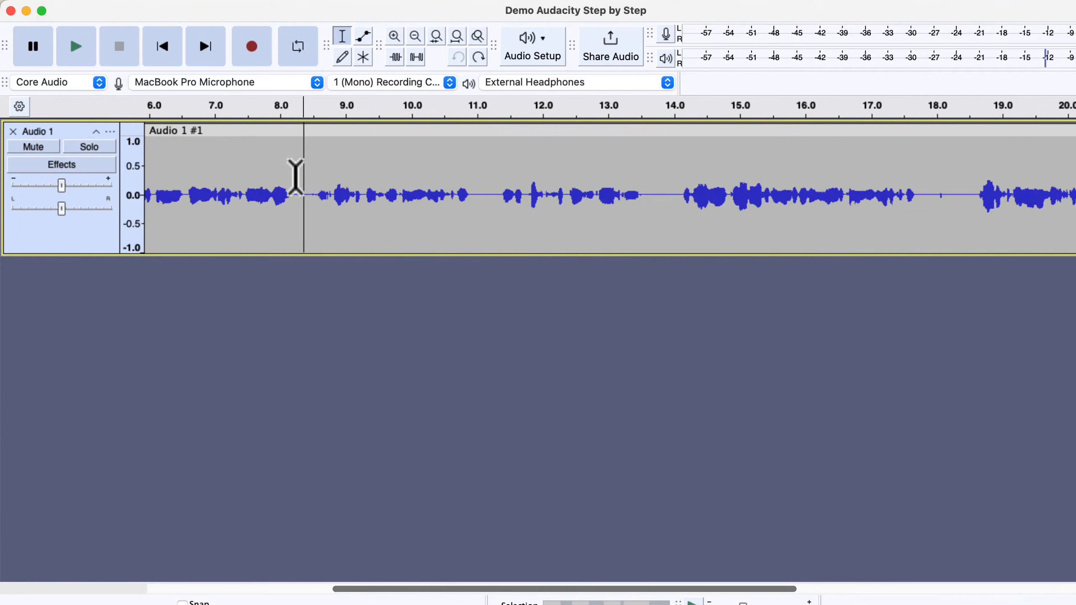
pyautogui.click(277, 110)
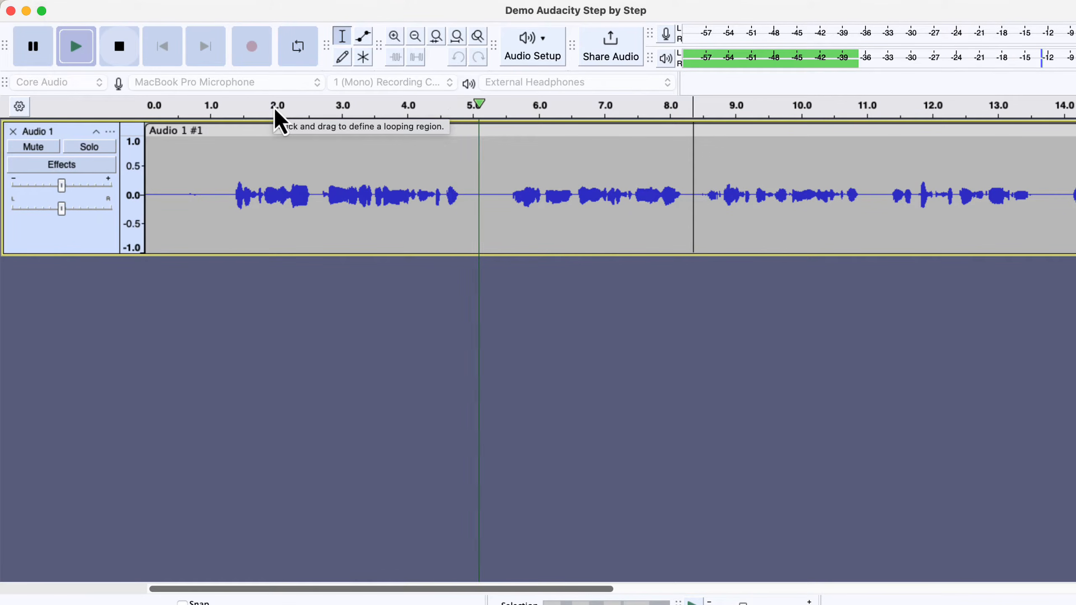
pyautogui.press('space')
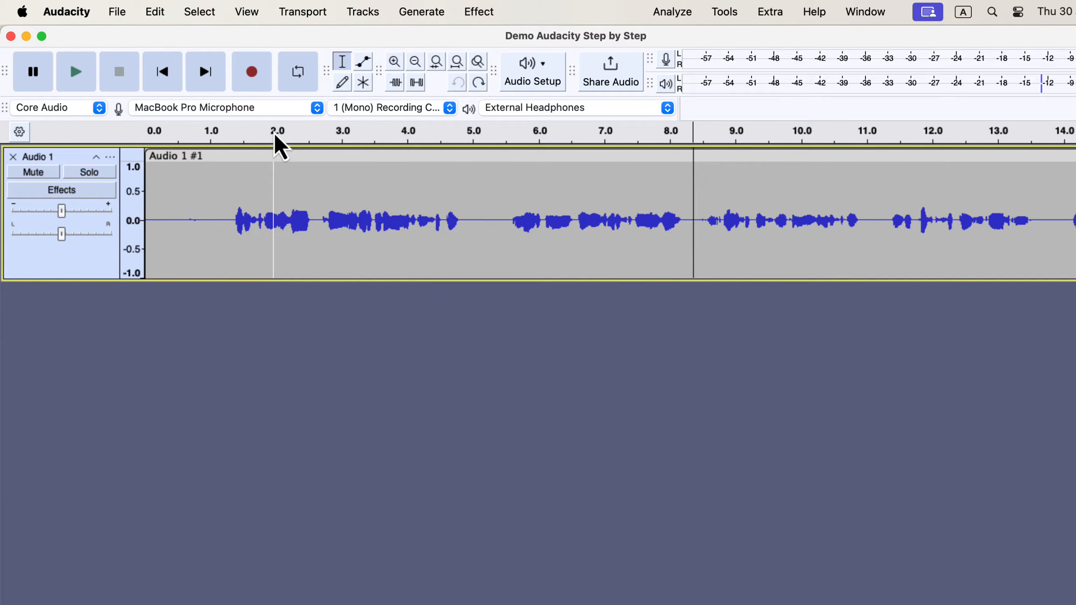
# - Delete the silent section between about 0.4 and 1.0 seconds at the start of the recording
pyautogui.moveTo(171, 218); pyautogui.dragTo(213, 214)
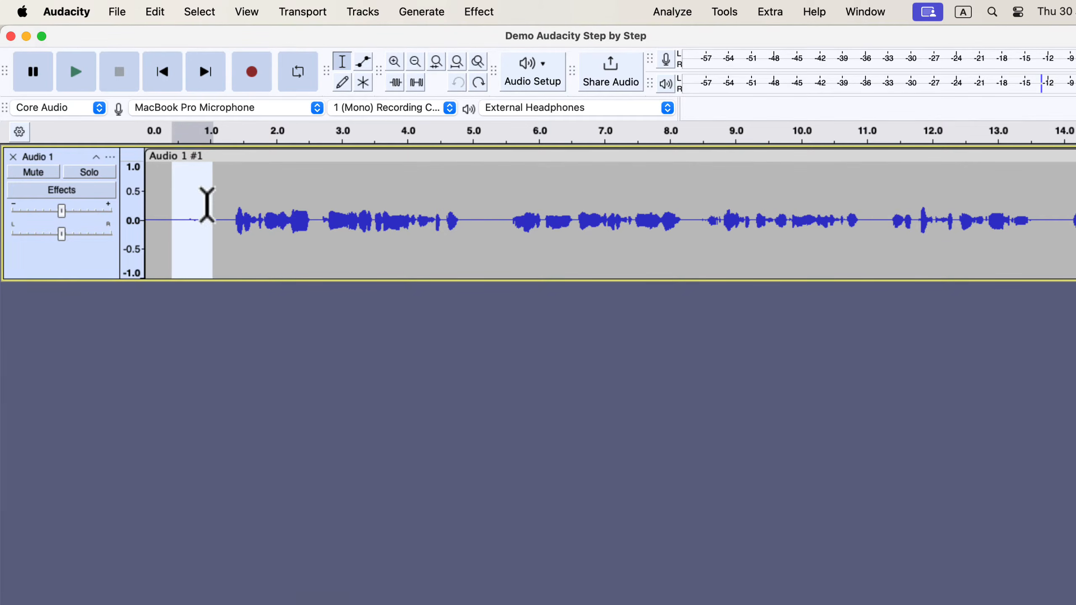
pyautogui.click(155, 13)
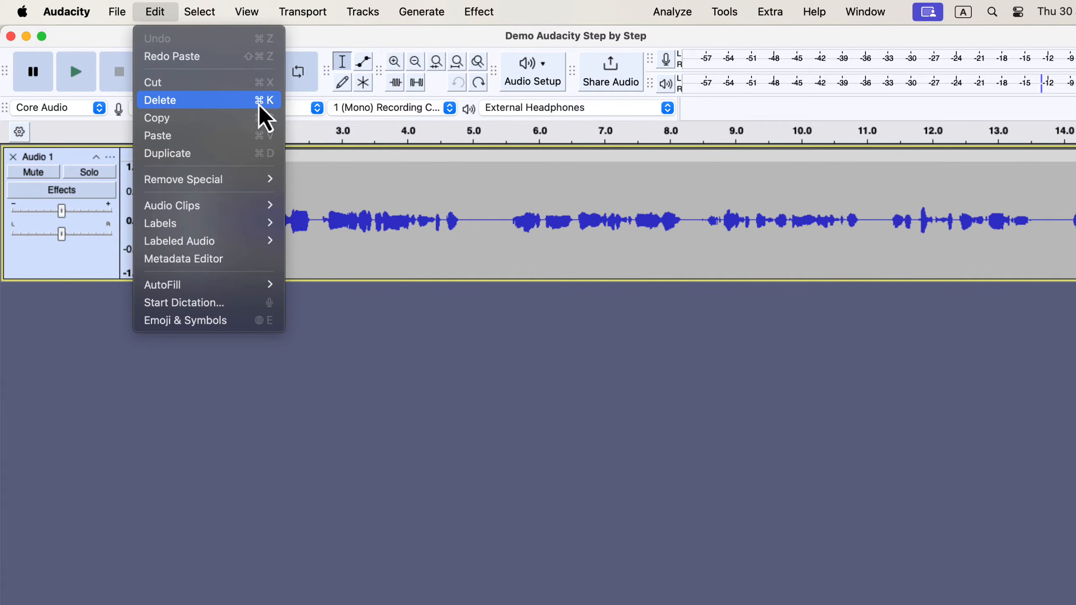
pyautogui.click(231, 104)
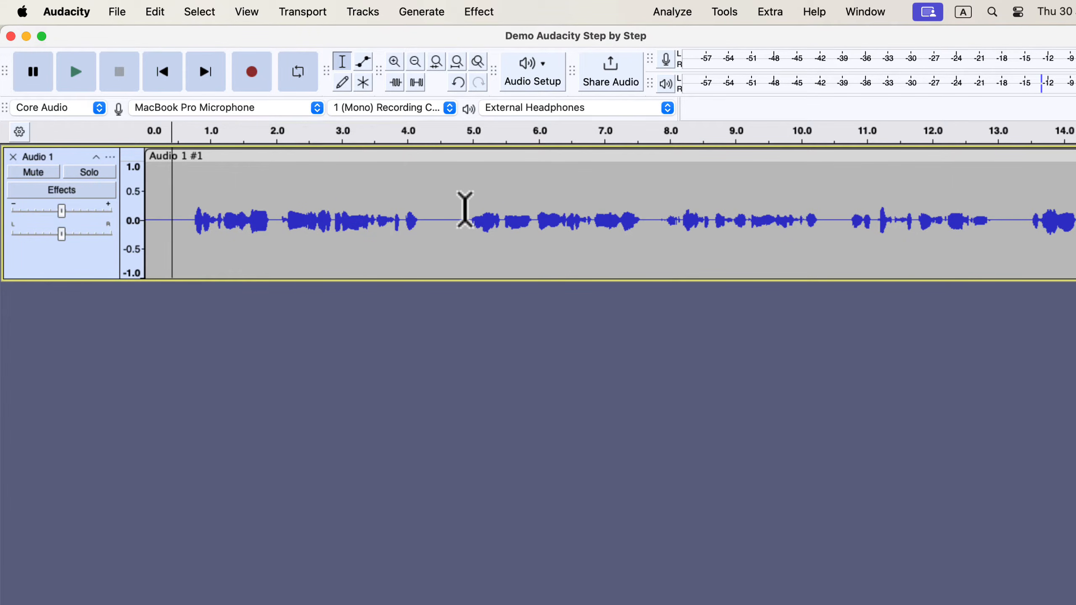
# - Copy the phrase between about 4.9 and 7.6 seconds and paste it near the track's start at about 0.2 seconds
pyautogui.moveTo(465, 210); pyautogui.dragTo(646, 214)
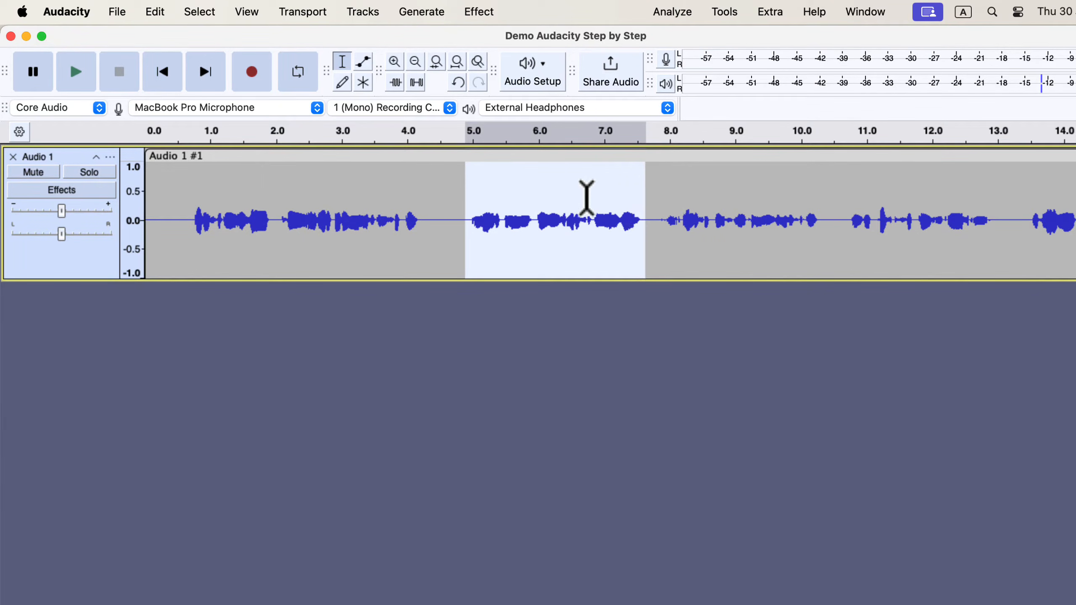
pyautogui.rightClick(583, 199)
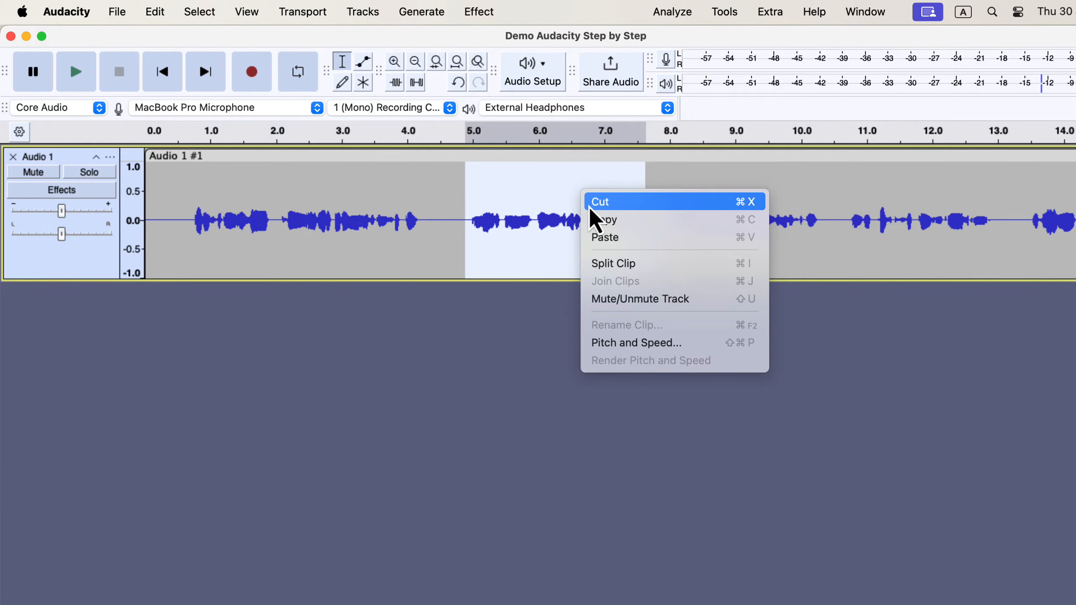
pyautogui.click(658, 221)
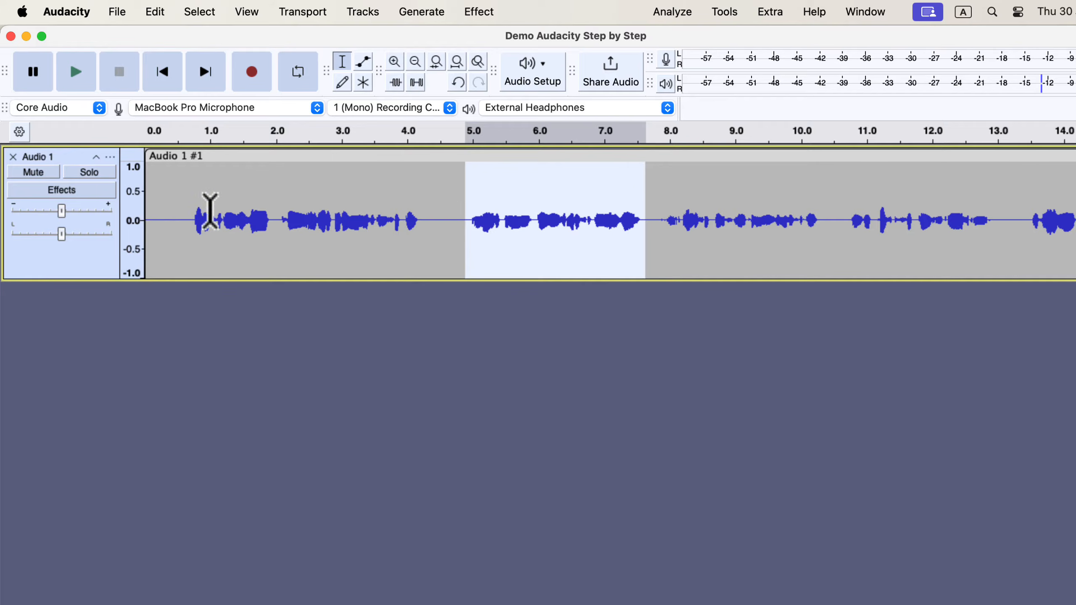
pyautogui.click(158, 211)
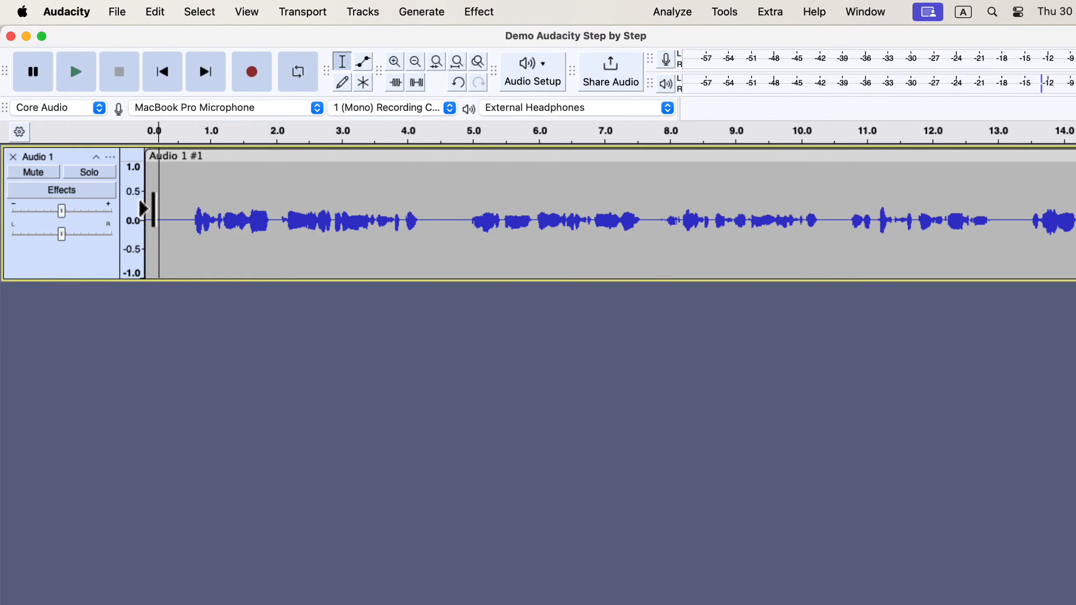
pyautogui.rightClick(160, 210)
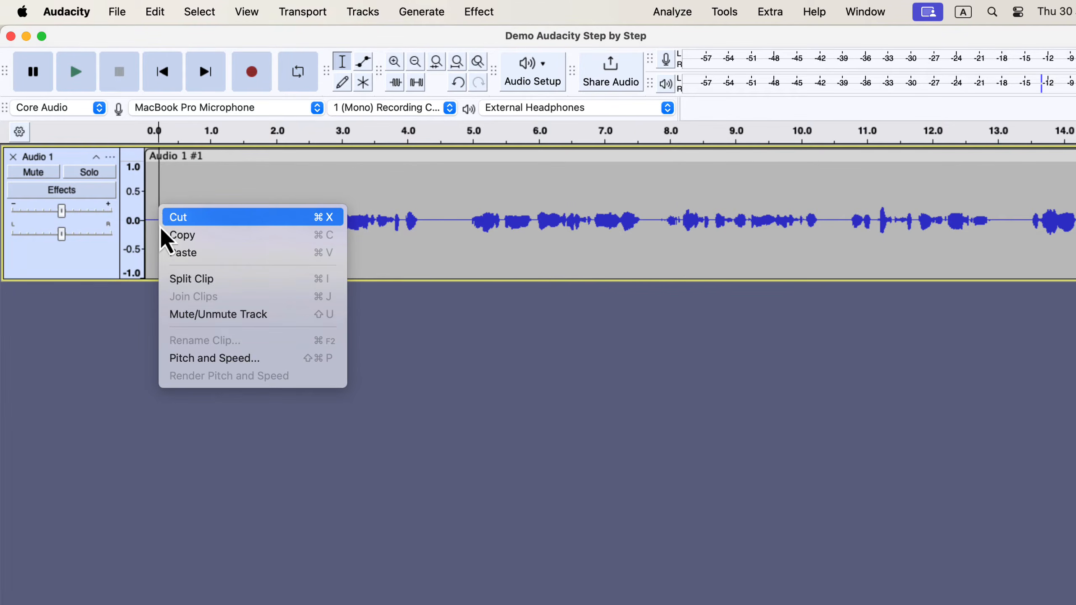
pyautogui.click(261, 253)
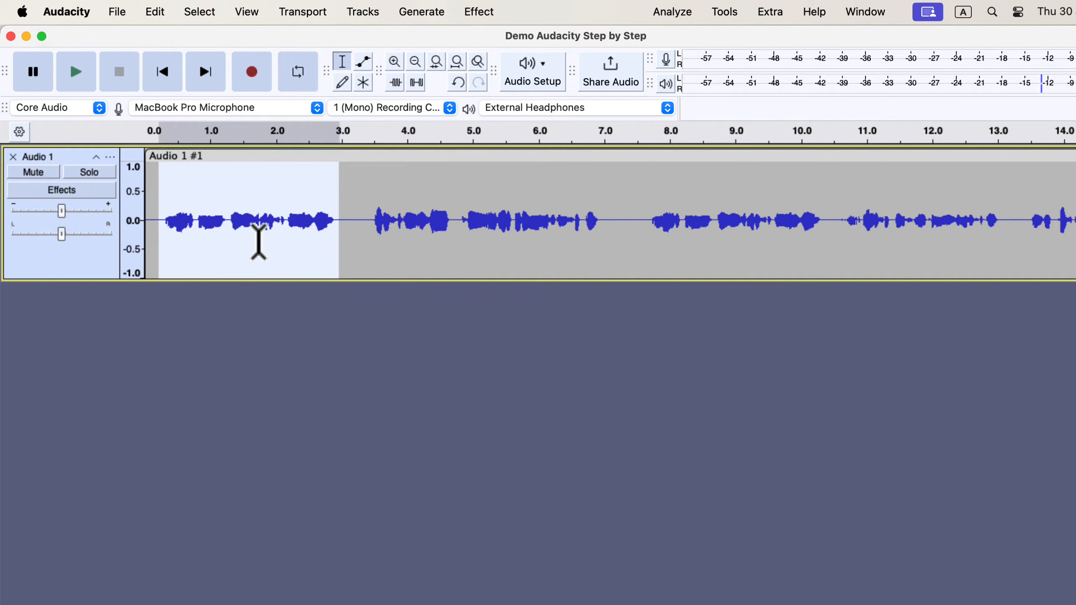
# - Look up the keyboard shortcuts for copy and paste in the Shortcuts preferences, and close the preferences without applying changes
pyautogui.click(68, 12)
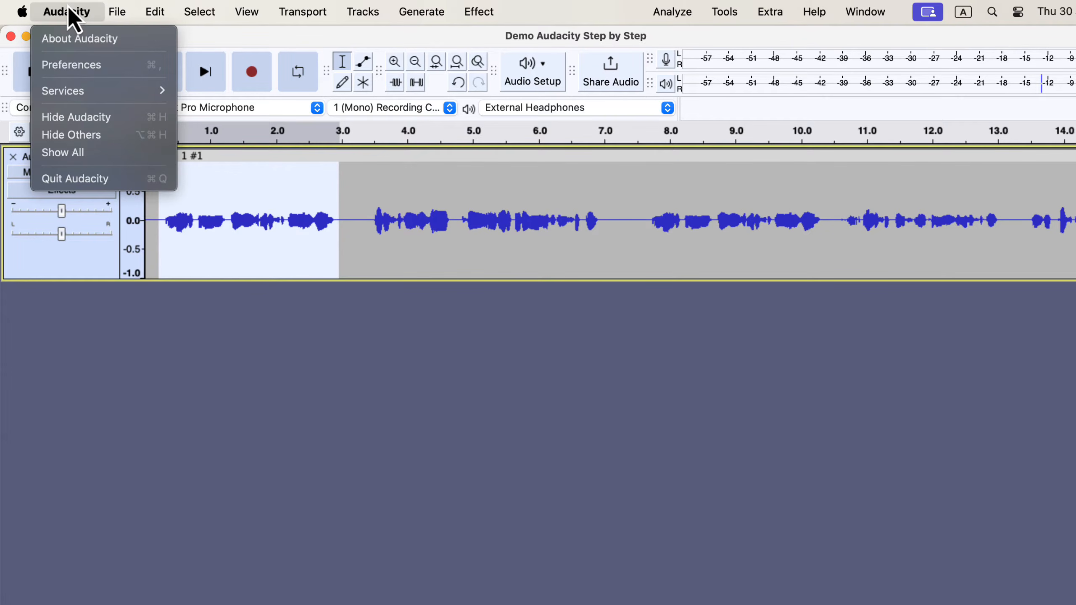
pyautogui.click(71, 65)
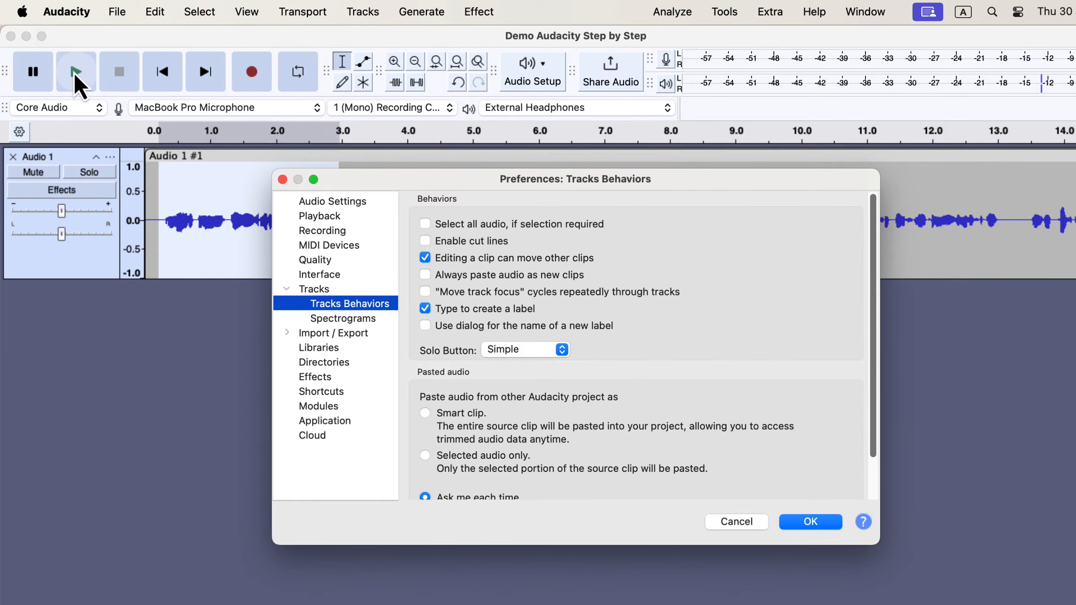
pyautogui.click(339, 393)
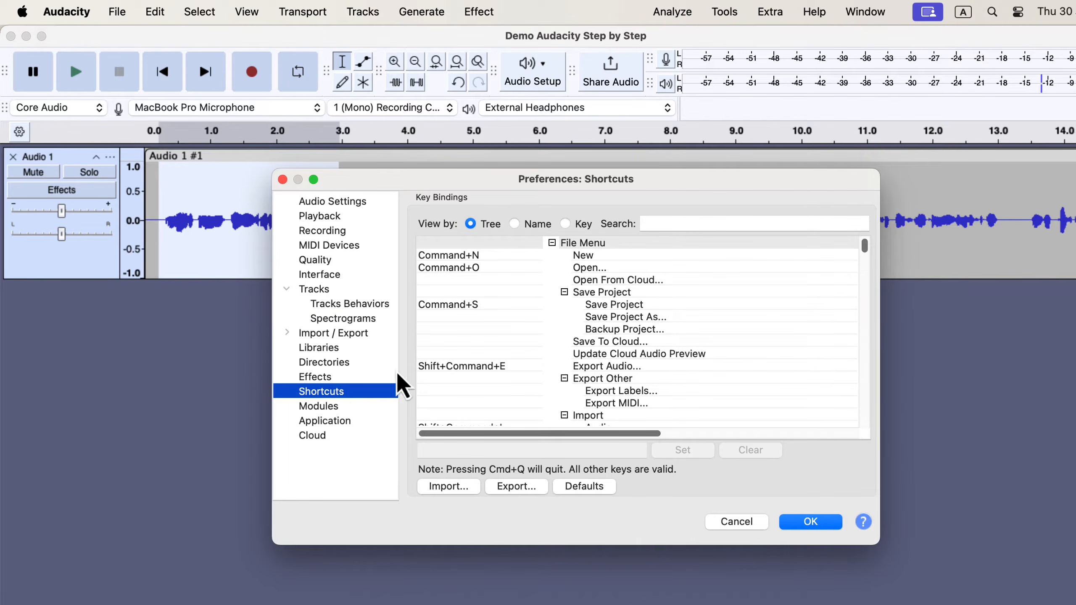
pyautogui.click(668, 223)
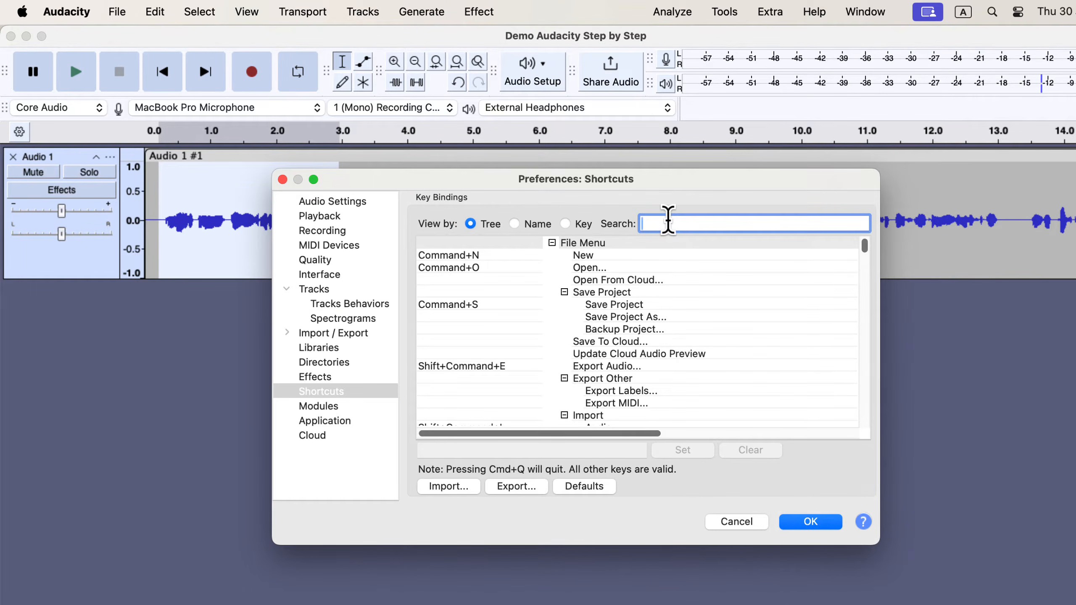
pyautogui.write('copy')
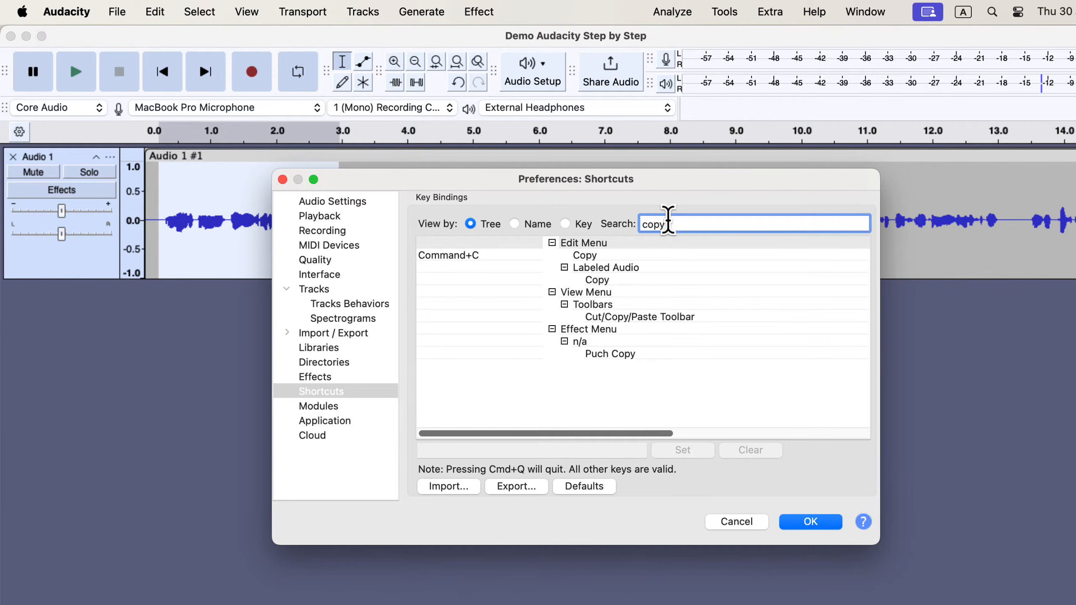
pyautogui.press('BackSpace')
pyautogui.press('BackSpace')
pyautogui.press('BackSpace')
pyautogui.press('BackSpace')
pyautogui.write('p')
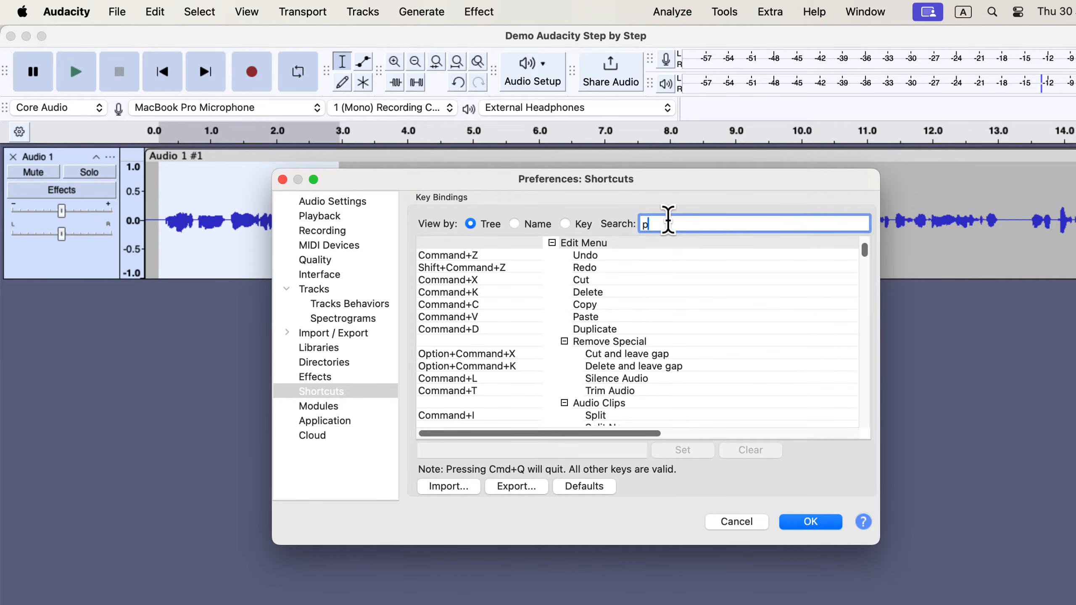
pyautogui.write('aste')
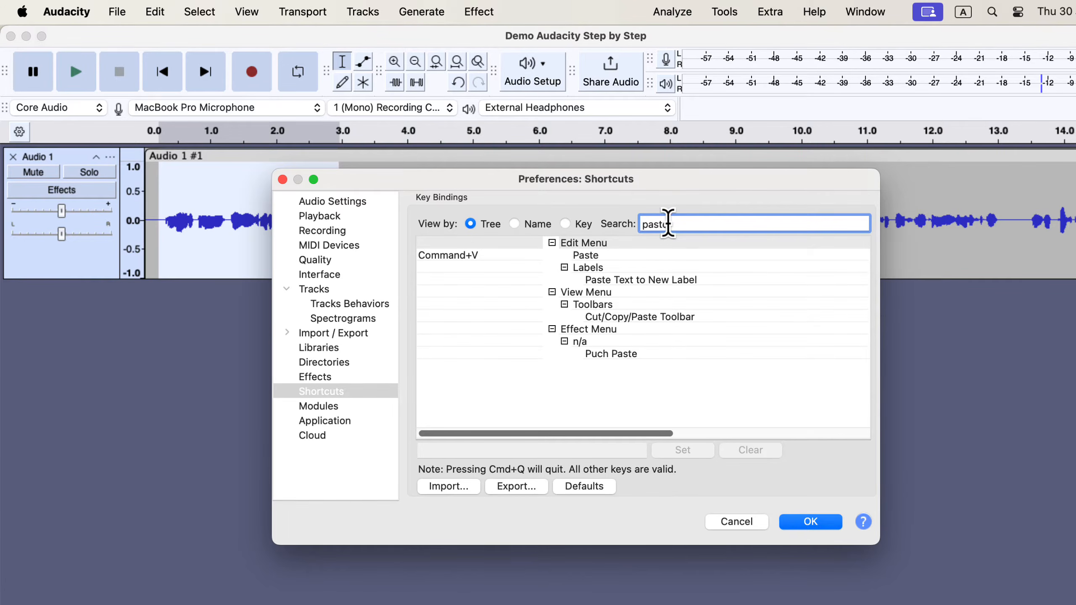
pyautogui.click(741, 524)
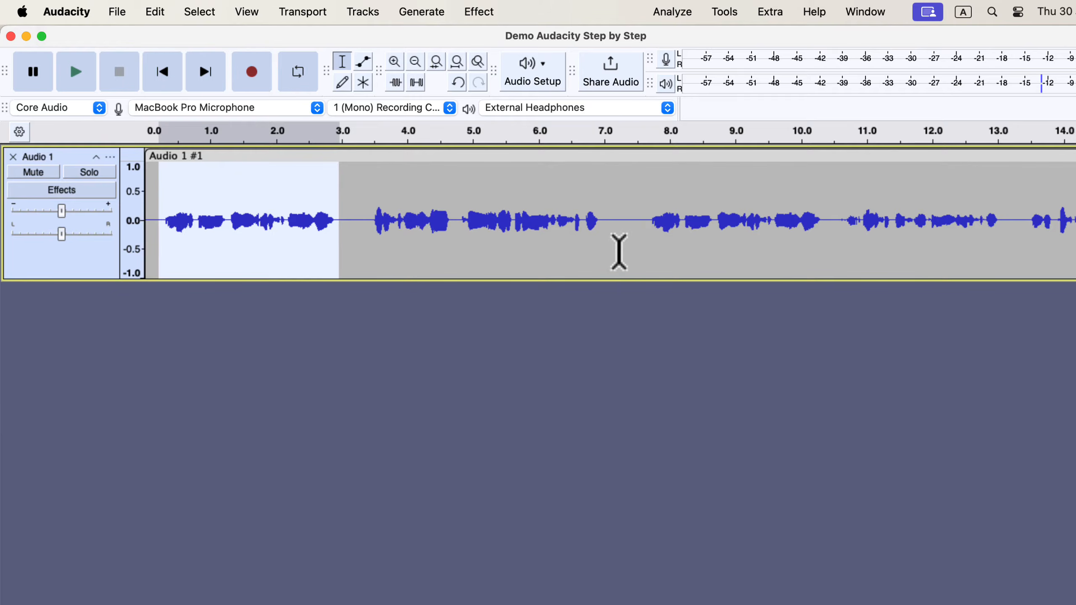
# - Paste the copied phrase into the track at about 7.2 seconds and clear the selection
pyautogui.click(620, 225)
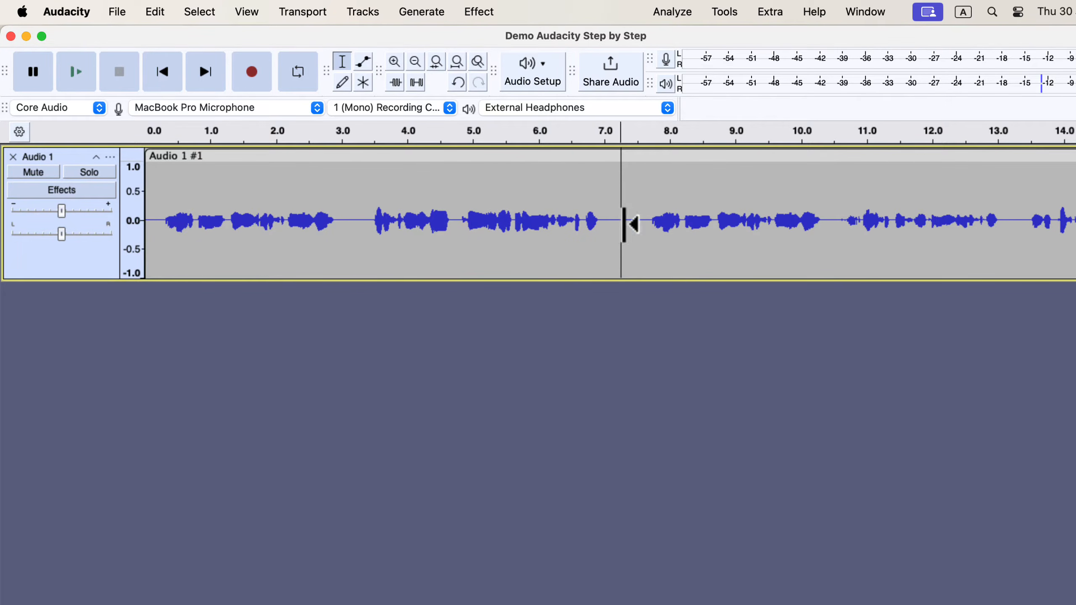
pyautogui.press('super+v')
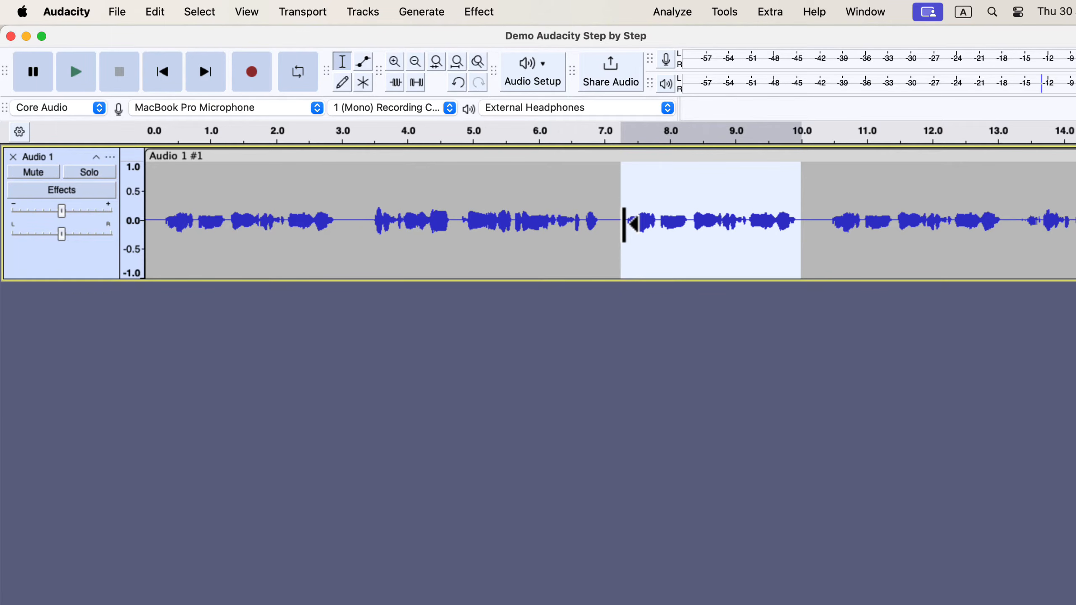
pyautogui.click(601, 240)
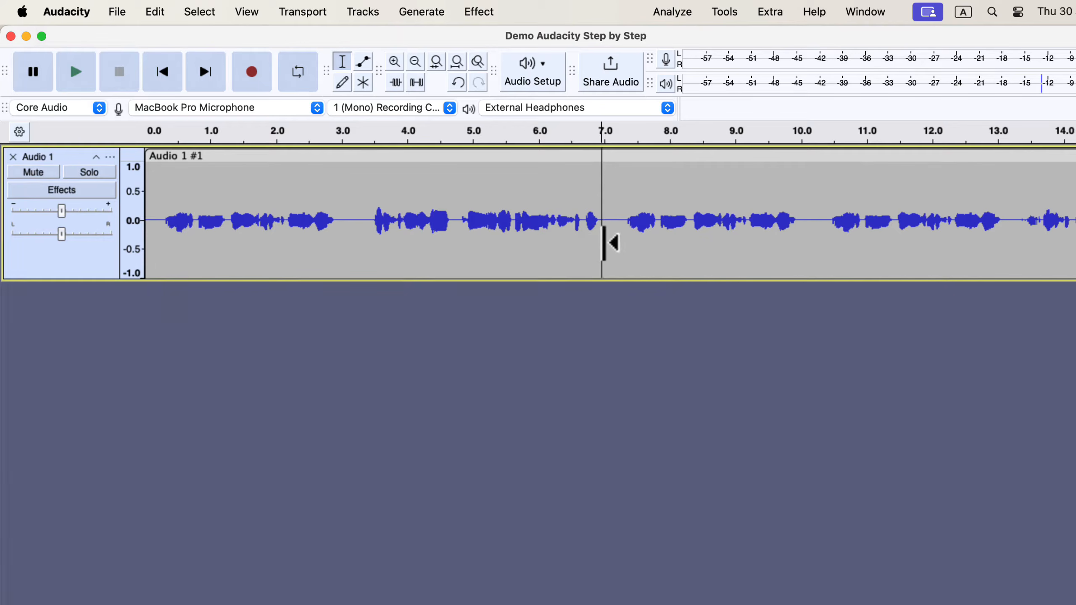
# - Enable "Always paste audio as new clips" in the Tracks Behaviors preferences and apply the change
pyautogui.click(74, 13)
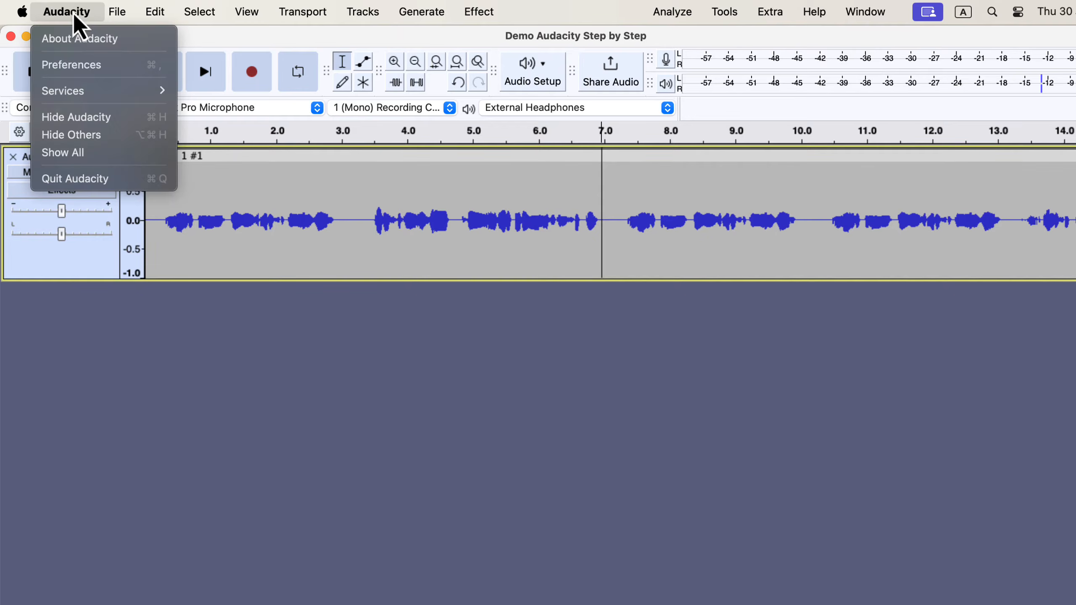
pyautogui.click(126, 69)
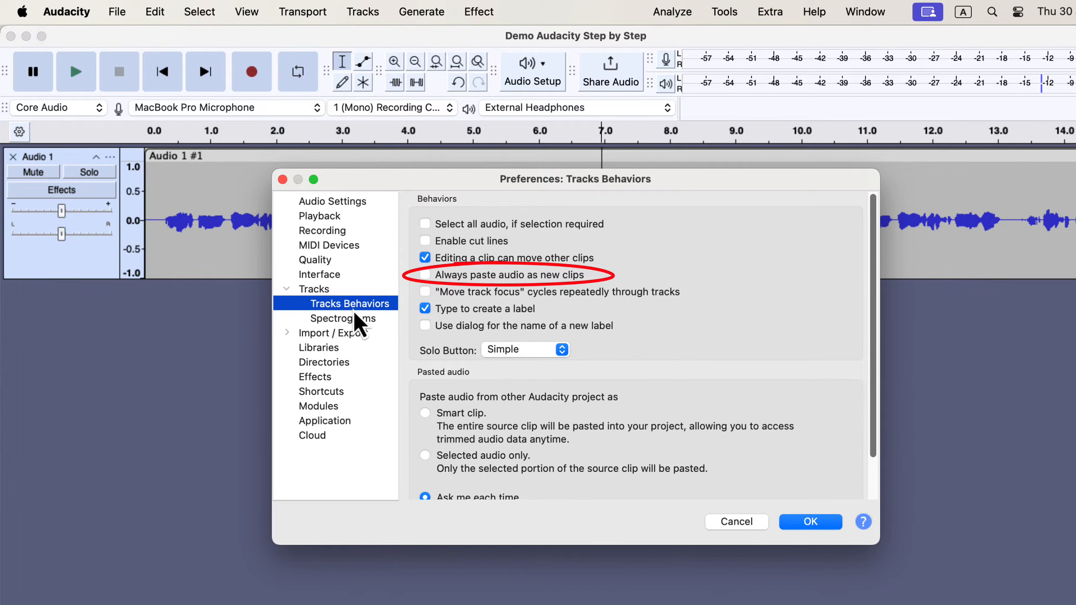
pyautogui.click(425, 275)
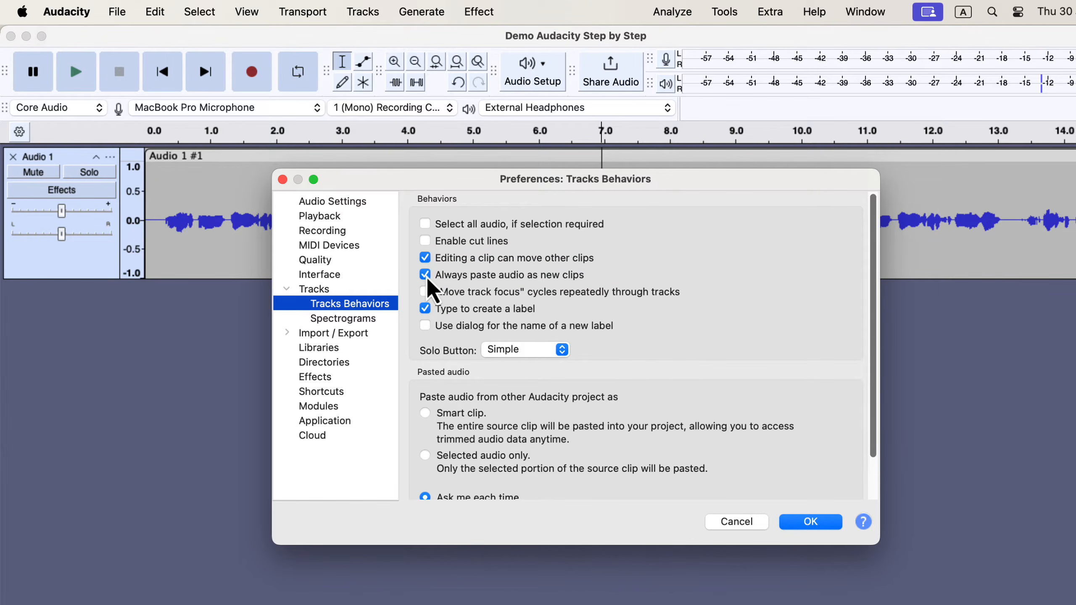
pyautogui.click(803, 522)
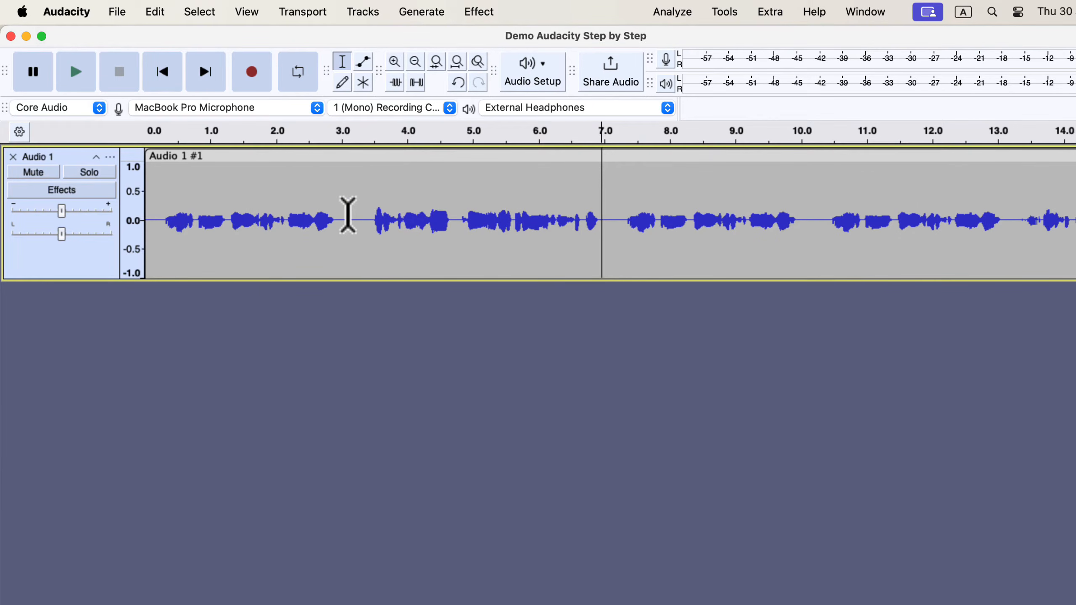
# - Paste the phrase as a new clip at about 3.1 seconds, and reposition it to about 3.3 seconds and the following clip to about 6.2 seconds
pyautogui.click(348, 215)
pyautogui.press('super+v')
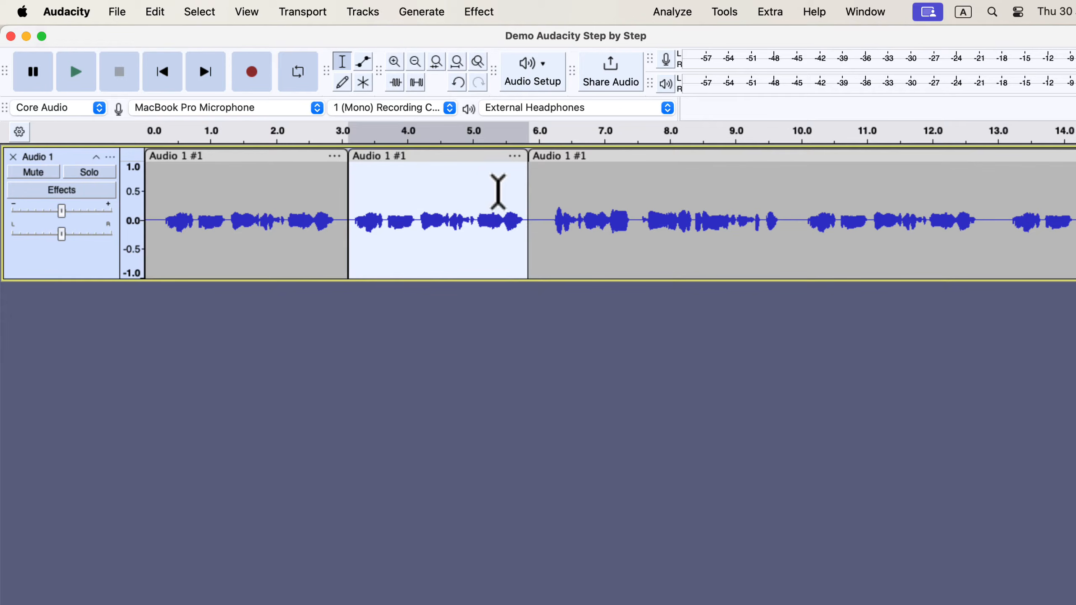
pyautogui.moveTo(589, 156); pyautogui.dragTo(652, 161)
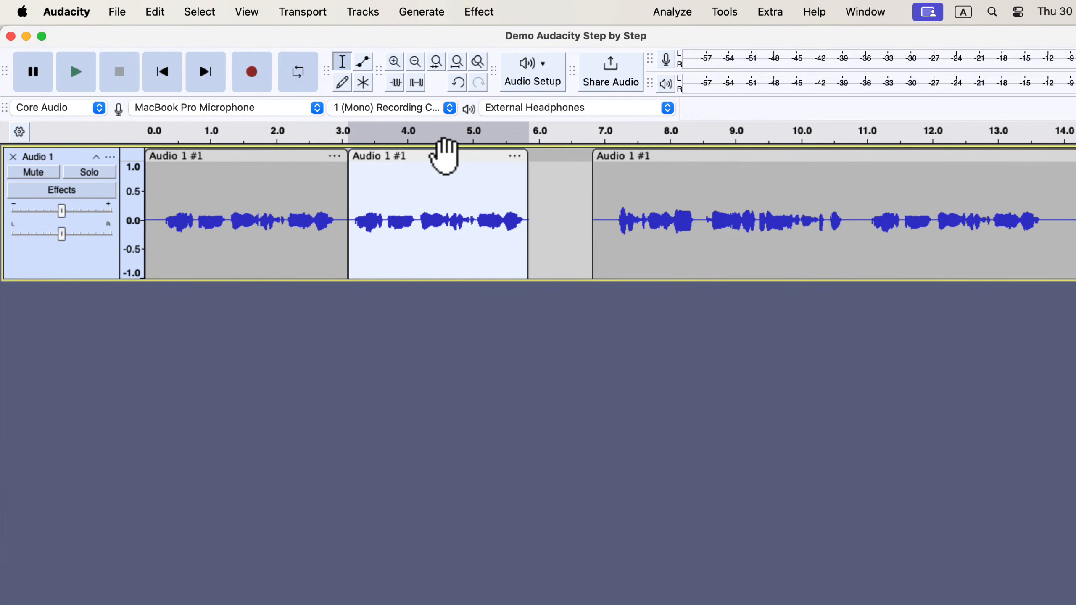
pyautogui.moveTo(445, 150)
pyautogui.mouseDown()
pyautogui.moveTo(505, 161)
pyautogui.moveTo(461, 159)
pyautogui.mouseUp()
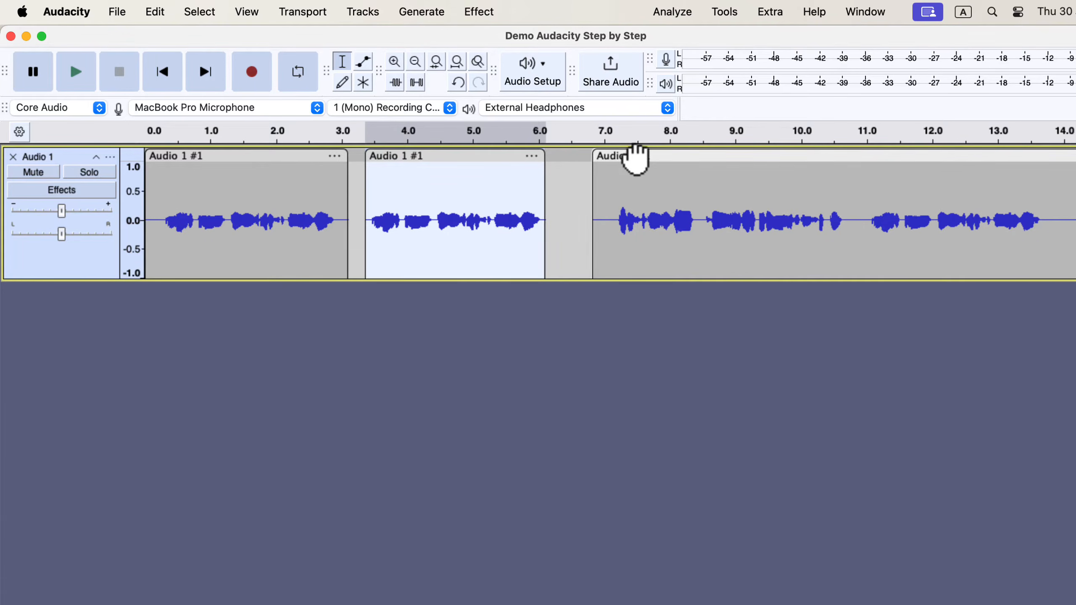
pyautogui.moveTo(634, 156); pyautogui.dragTo(596, 166)
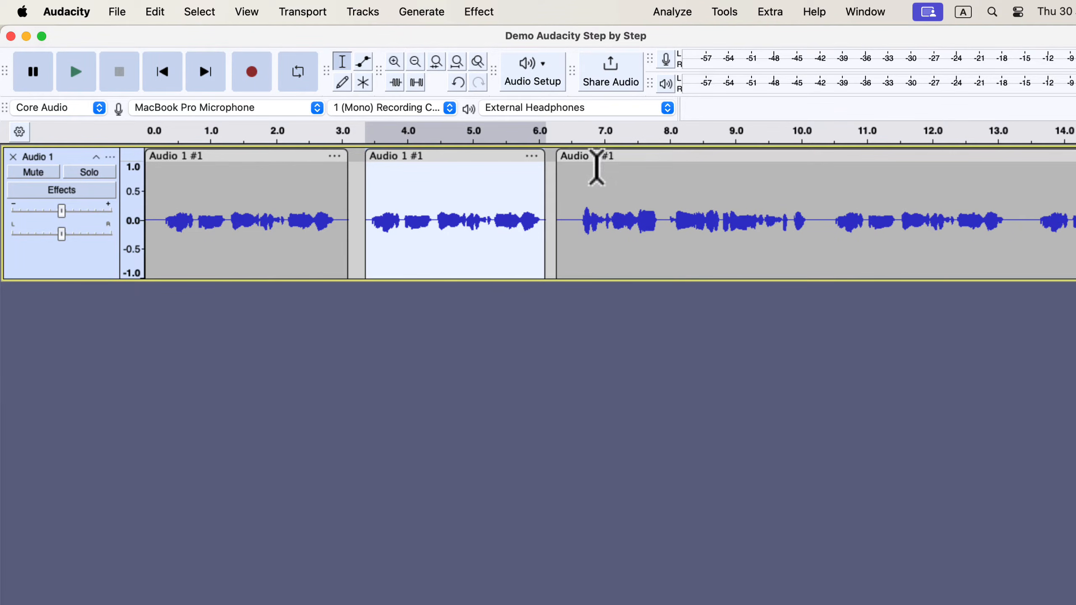
# - Extend the first clip's end to about 3.3 seconds, and set the pasted clip's edges to about 3.7 and 6.2 seconds
pyautogui.moveTo(545, 189)
pyautogui.mouseDown()
pyautogui.moveTo(463, 189)
pyautogui.moveTo(550, 189)
pyautogui.mouseUp()
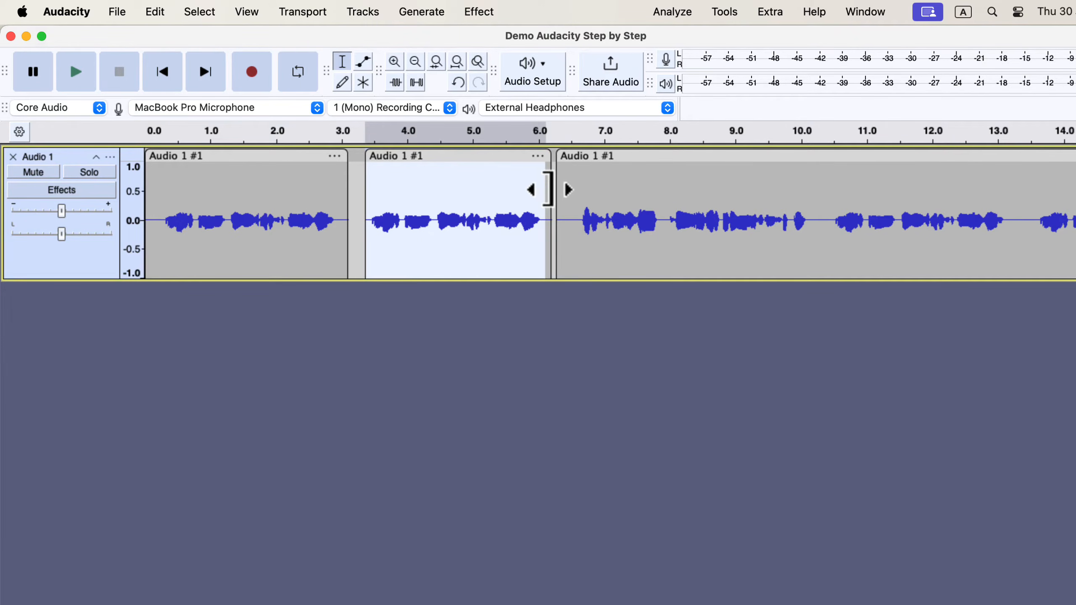
pyautogui.moveTo(370, 192)
pyautogui.mouseDown()
pyautogui.moveTo(463, 192)
pyautogui.moveTo(267, 186)
pyautogui.moveTo(360, 188)
pyautogui.mouseUp()
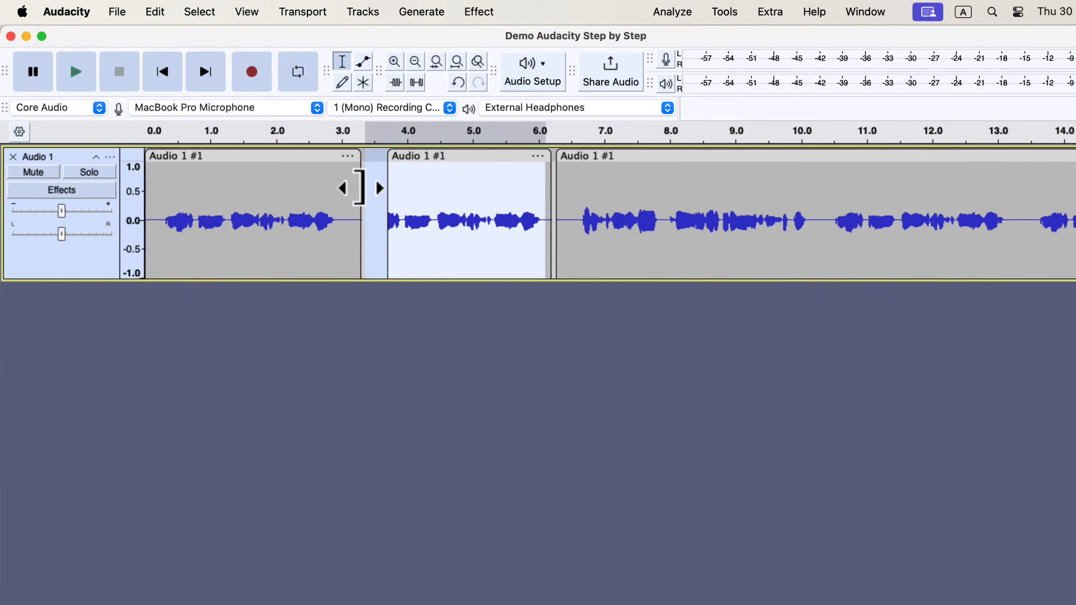
# - Disable "Editing a clip can move other clips" in the Tracks Behaviors preferences and apply the change
pyautogui.click(84, 19)
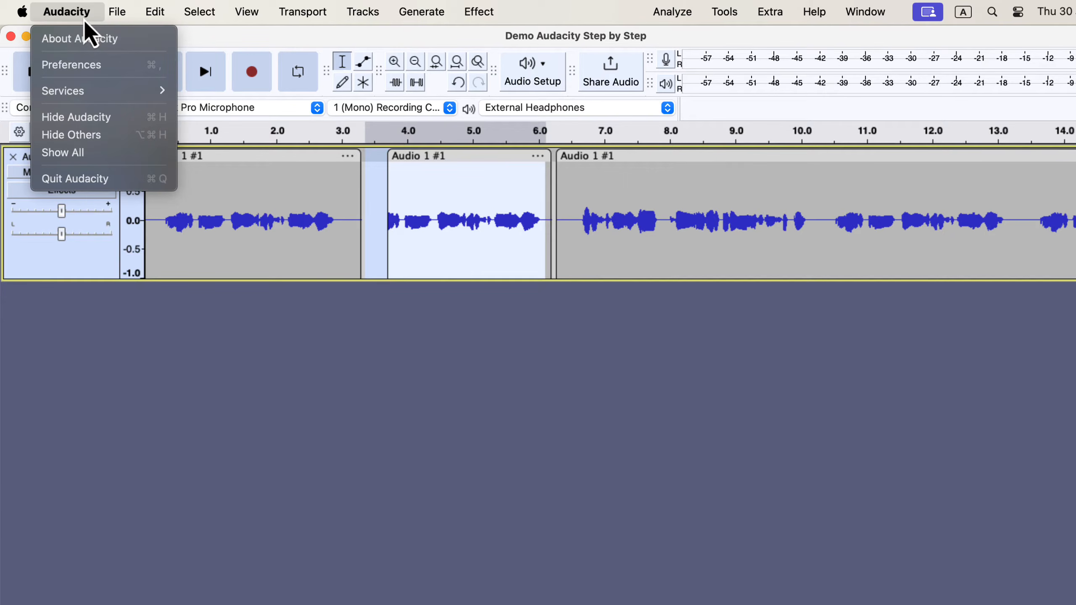
pyautogui.click(85, 66)
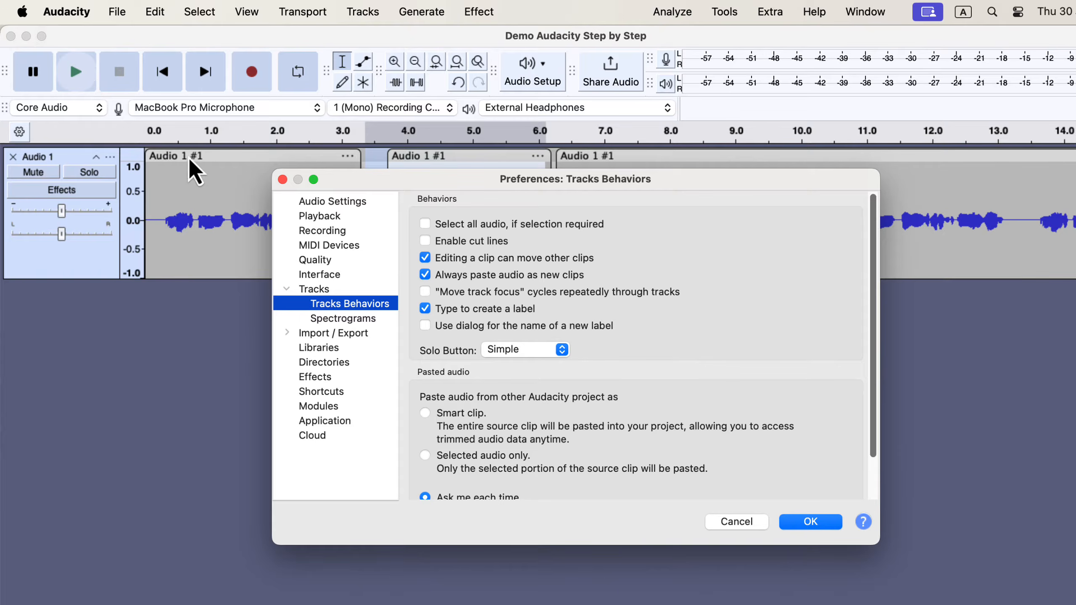
pyautogui.click(425, 258)
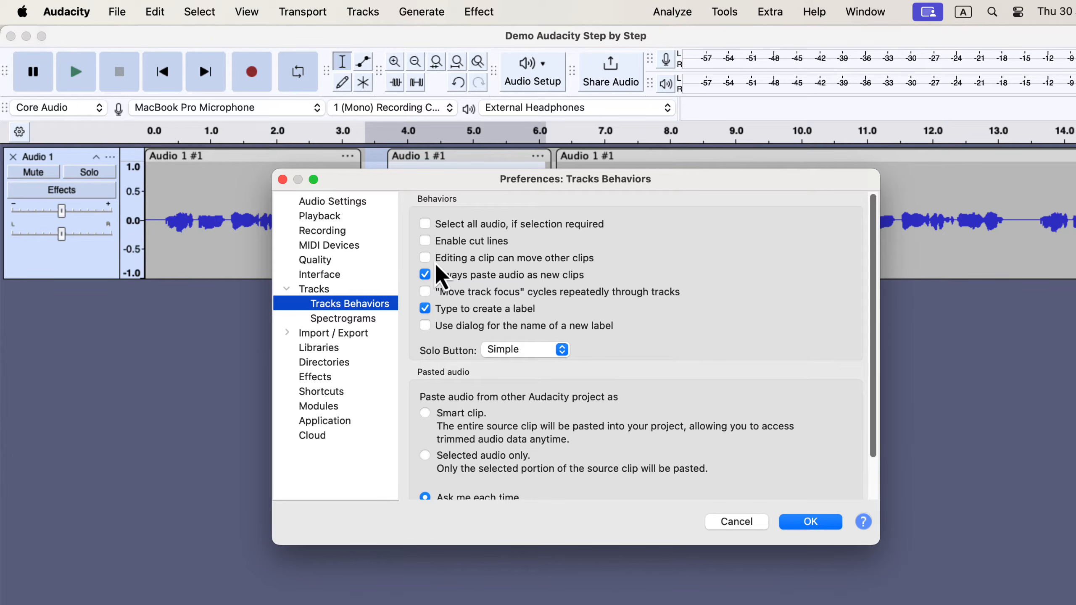
pyautogui.click(812, 523)
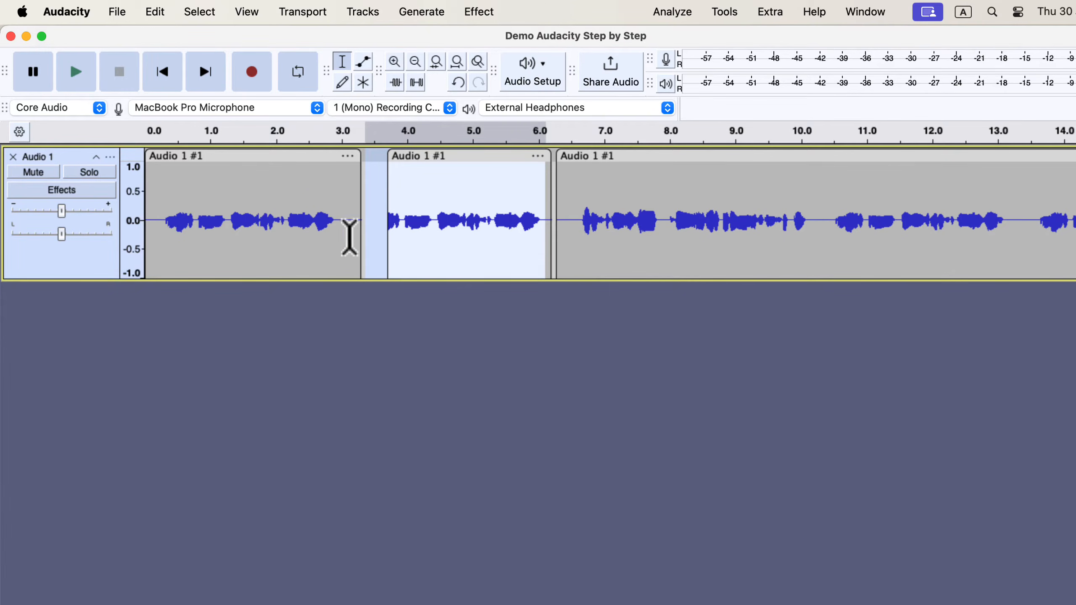
# - Try to paste the copied phrase into the first clip at about 3.0 seconds
pyautogui.click(342, 224)
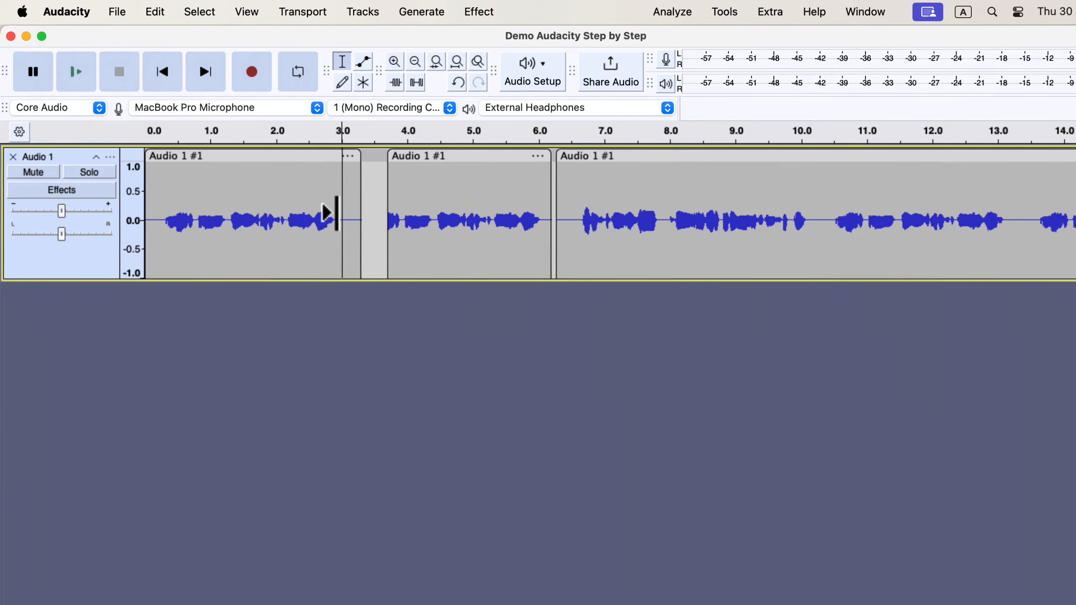
pyautogui.press('super+v')
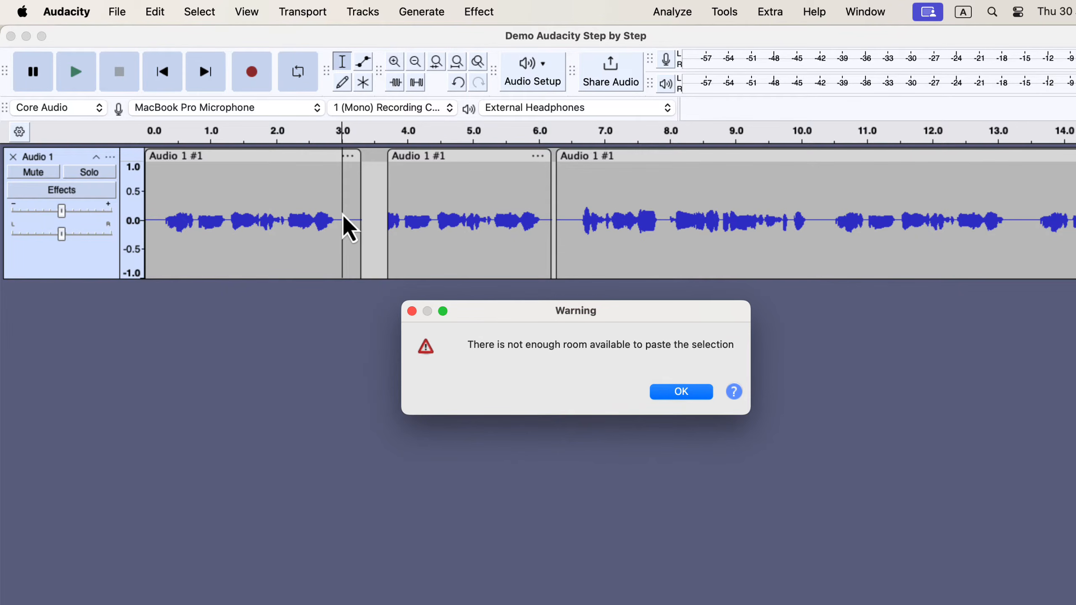
pyautogui.click(665, 393)
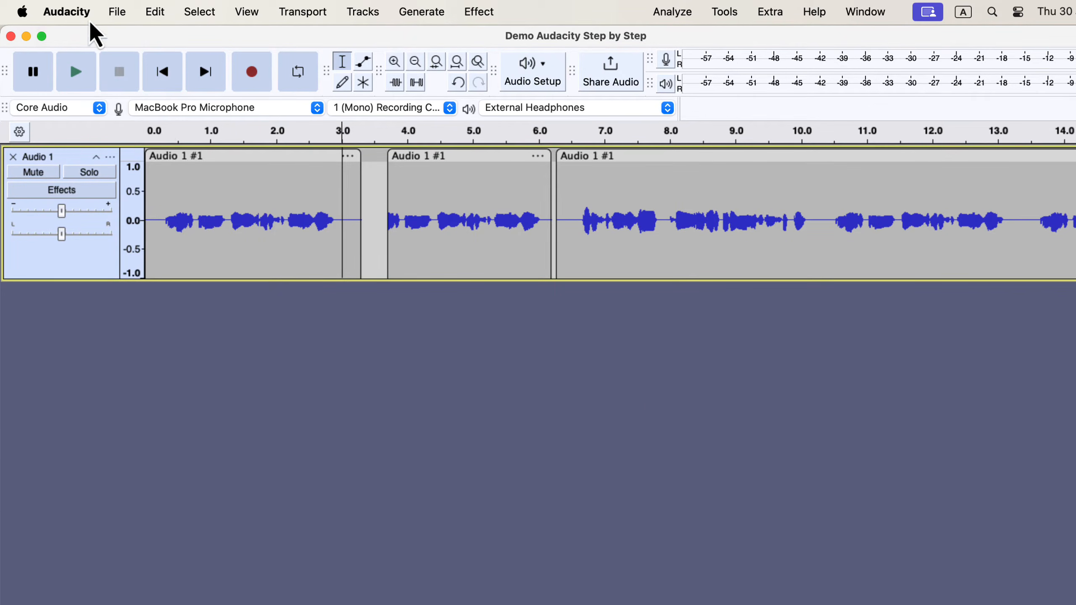
# - Re-enable "Editing a clip can move other clips" in the Tracks Behaviors preferences and apply the change
pyautogui.click(88, 17)
pyautogui.click(86, 71)
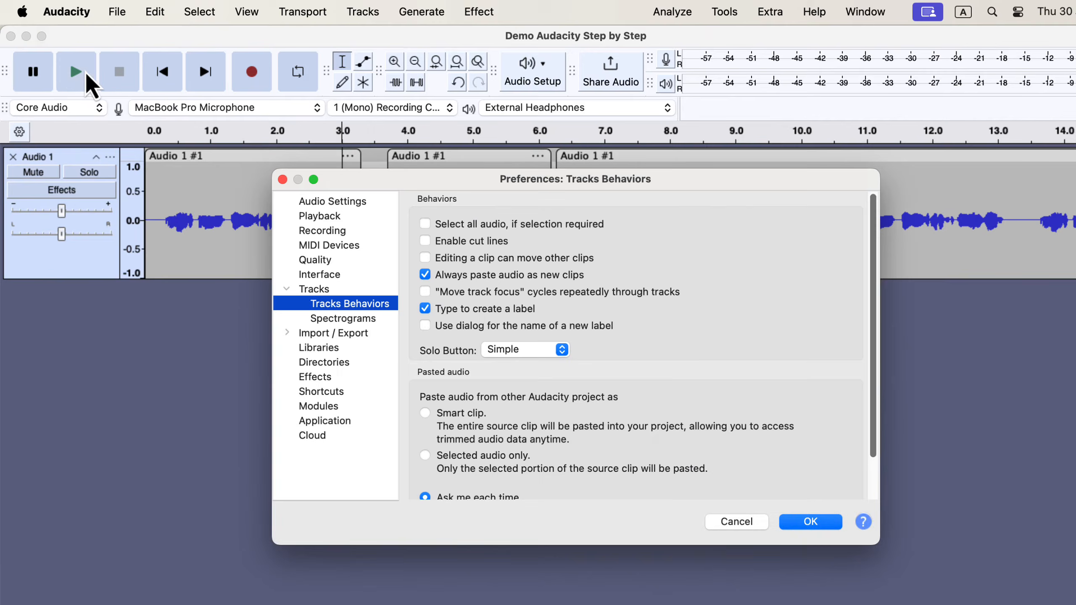
pyautogui.click(425, 259)
pyautogui.click(792, 523)
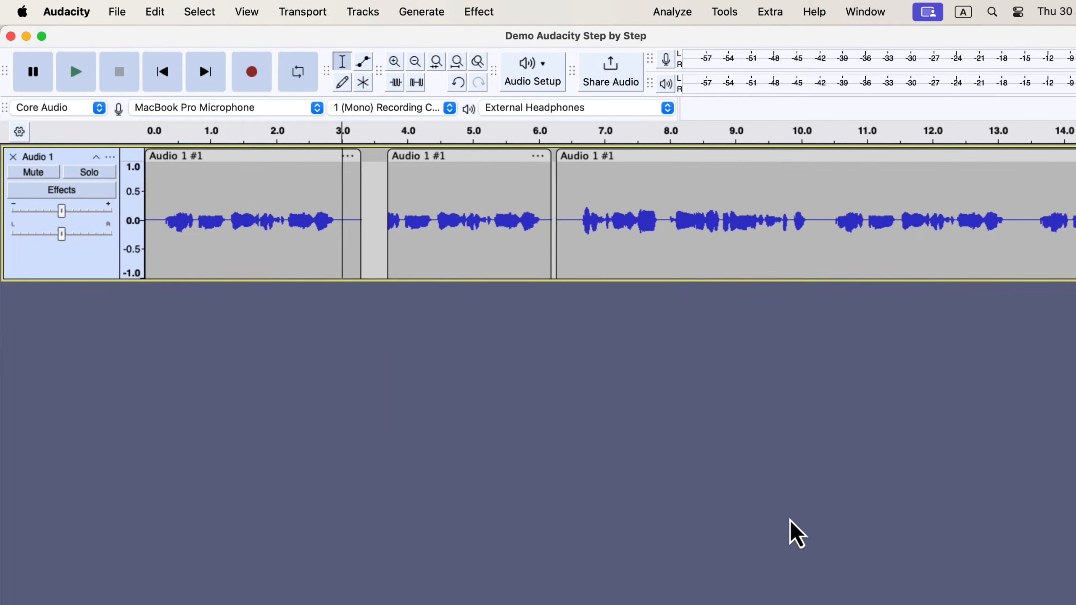
# - Paste the copied phrase into the third clip at about 10.2 seconds, and undo the paste
pyautogui.click(814, 200)
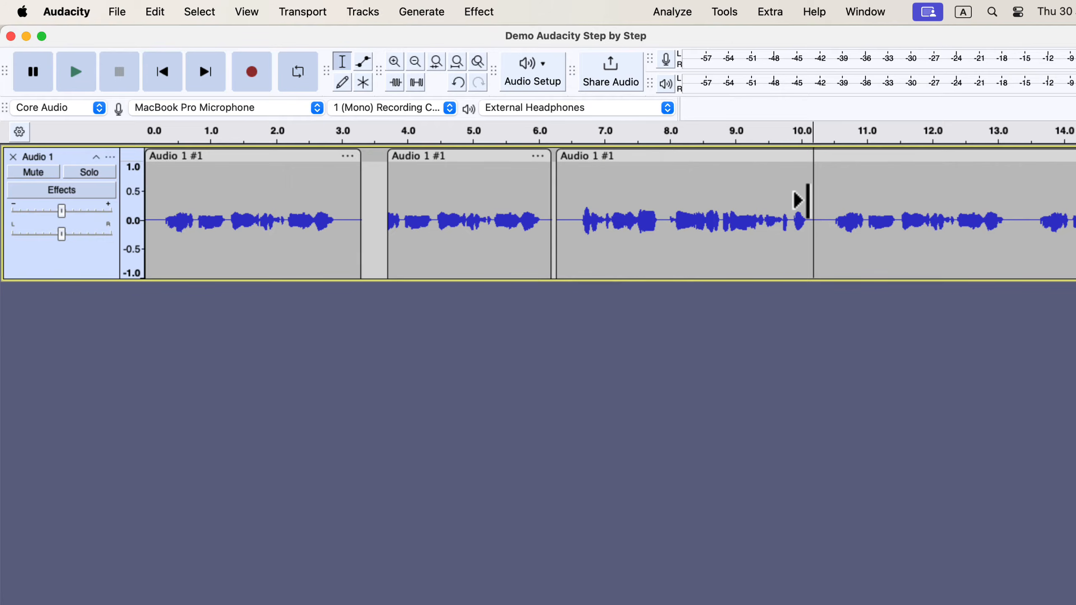
pyautogui.press('super+v')
pyautogui.click(795, 212)
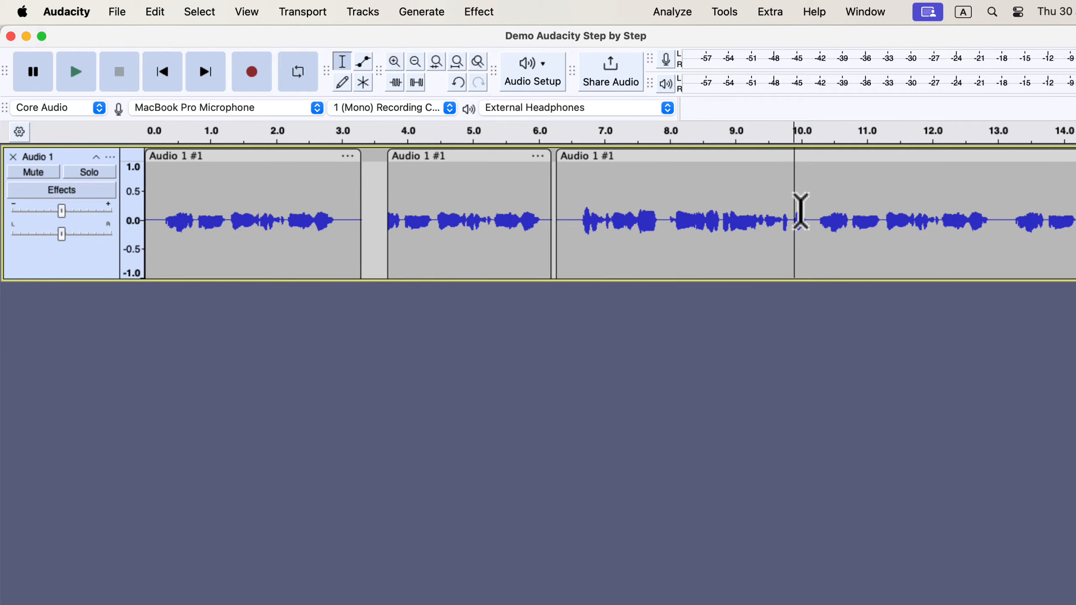
pyautogui.click(144, 12)
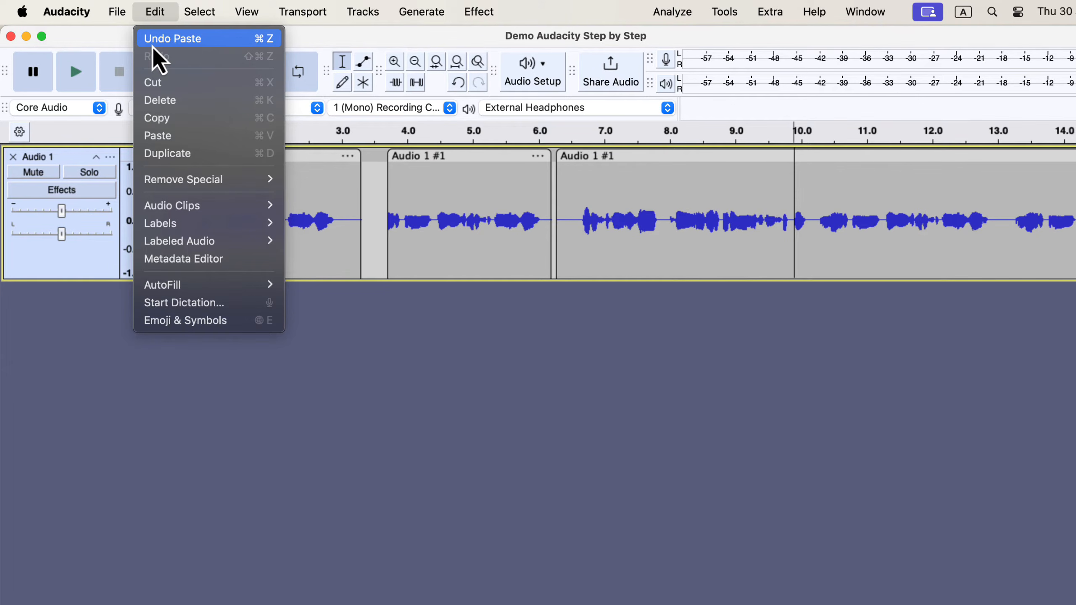
pyautogui.click(232, 45)
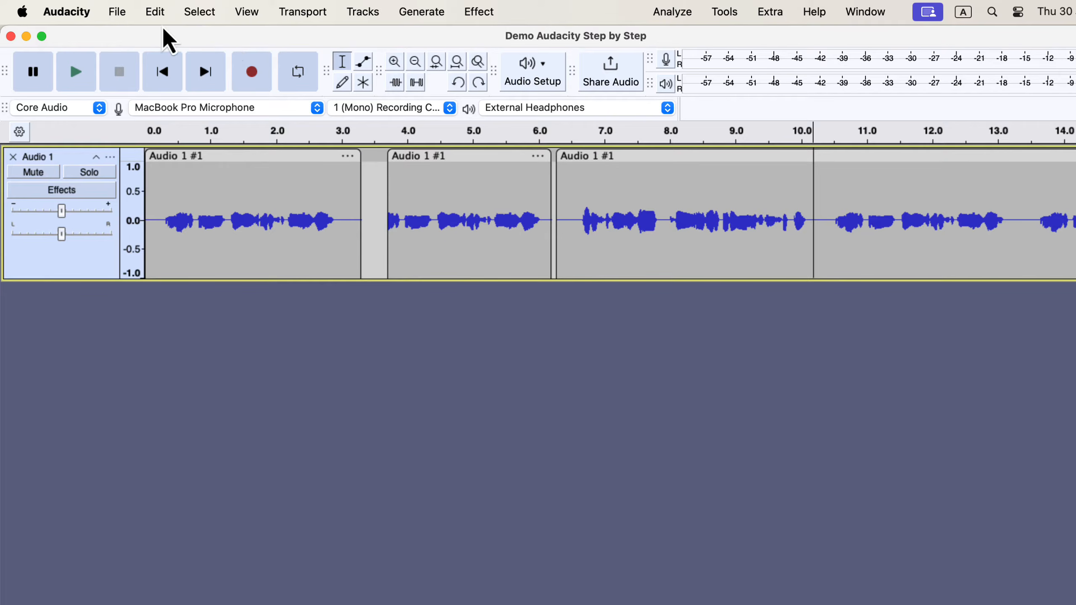
# - Undo the last two clip trims
pyautogui.click(150, 19)
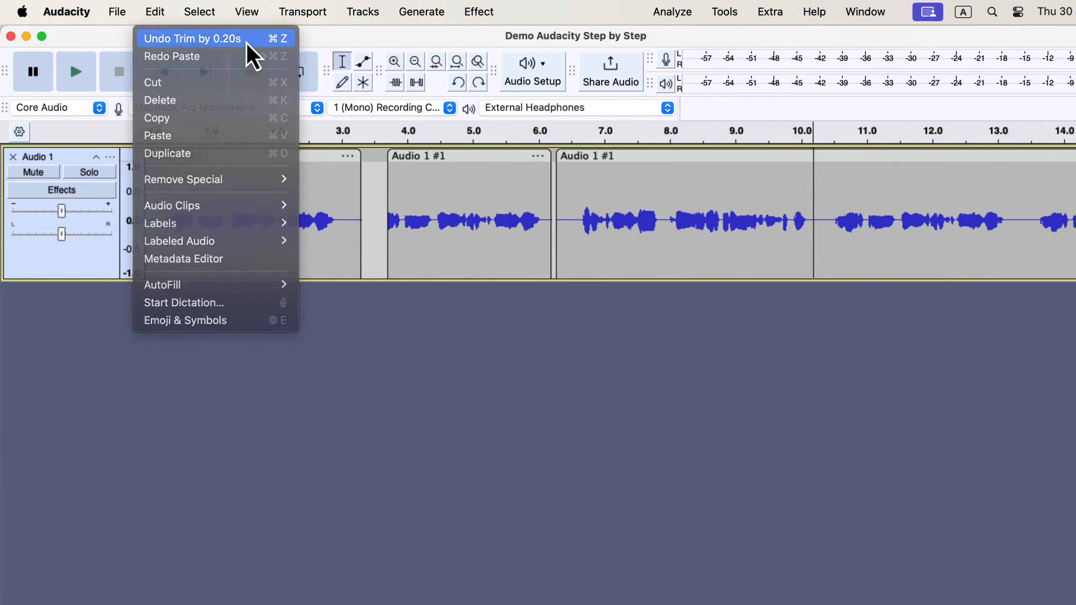
pyautogui.click(246, 43)
pyautogui.click(153, 17)
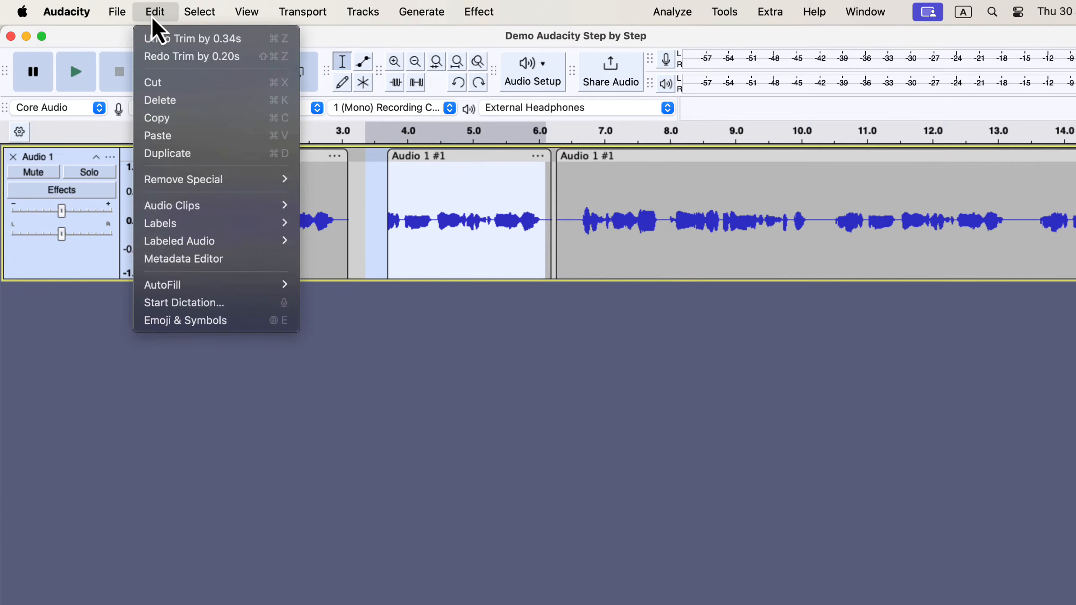
pyautogui.click(160, 39)
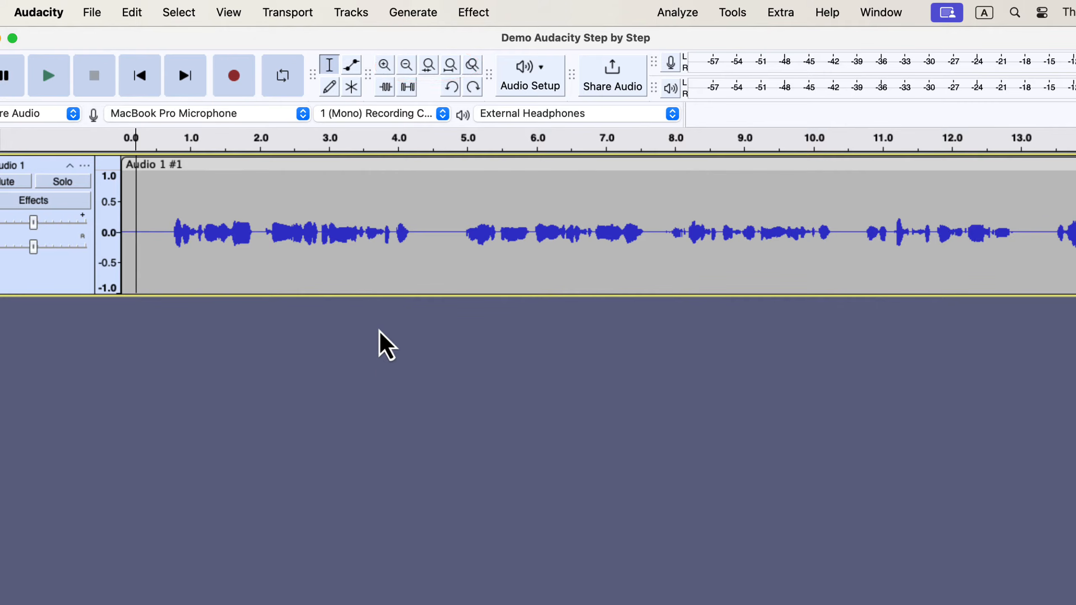
# - Zoom in on the start of the voice track to hundredths of a second, and zoom back out to about the first 13 seconds
pyautogui.click(384, 64)
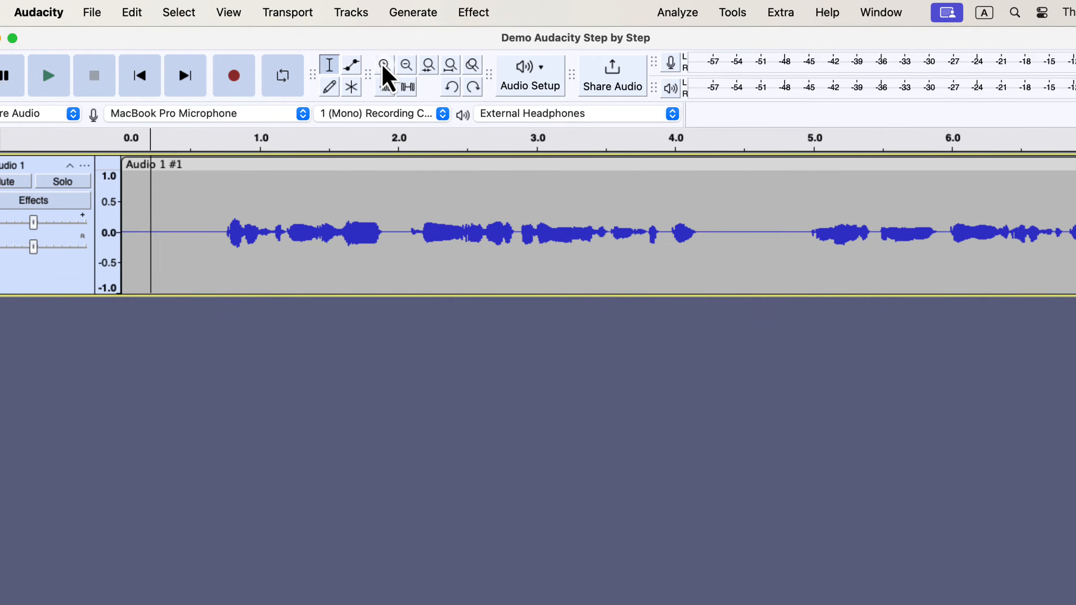
pyautogui.click(384, 65)
pyautogui.click(384, 65)
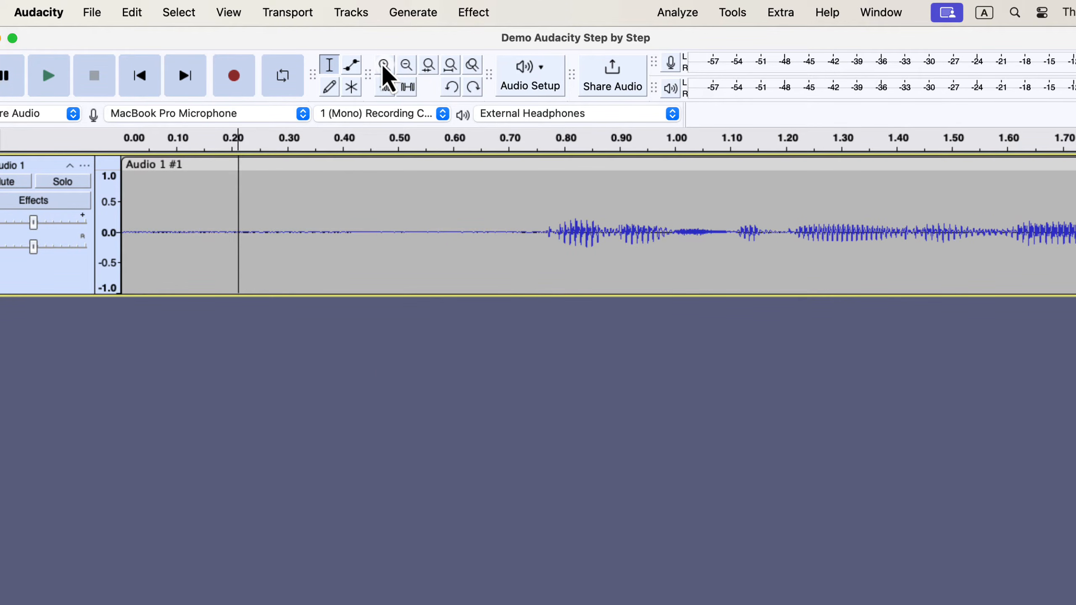
pyautogui.click(384, 65)
pyautogui.click(384, 65)
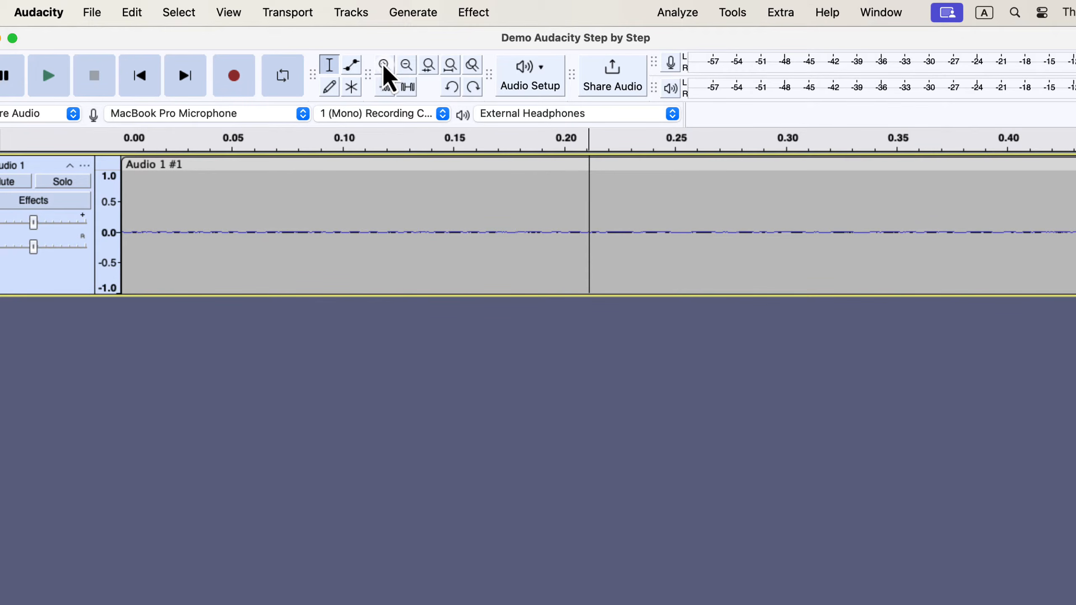
pyautogui.click(406, 66)
pyautogui.click(406, 65)
pyautogui.click(406, 66)
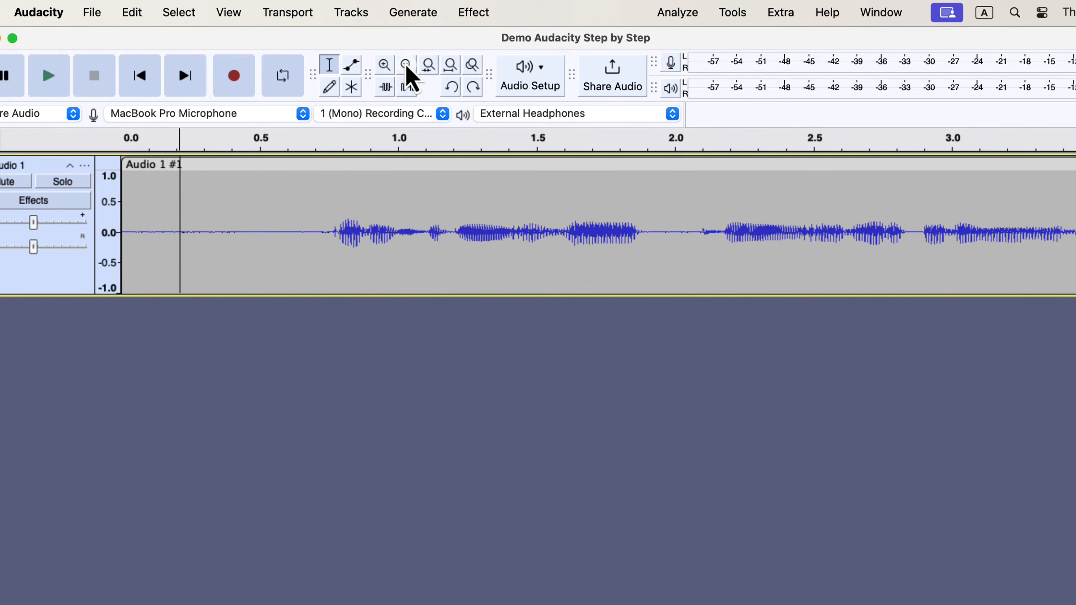
pyautogui.click(406, 66)
pyautogui.click(407, 66)
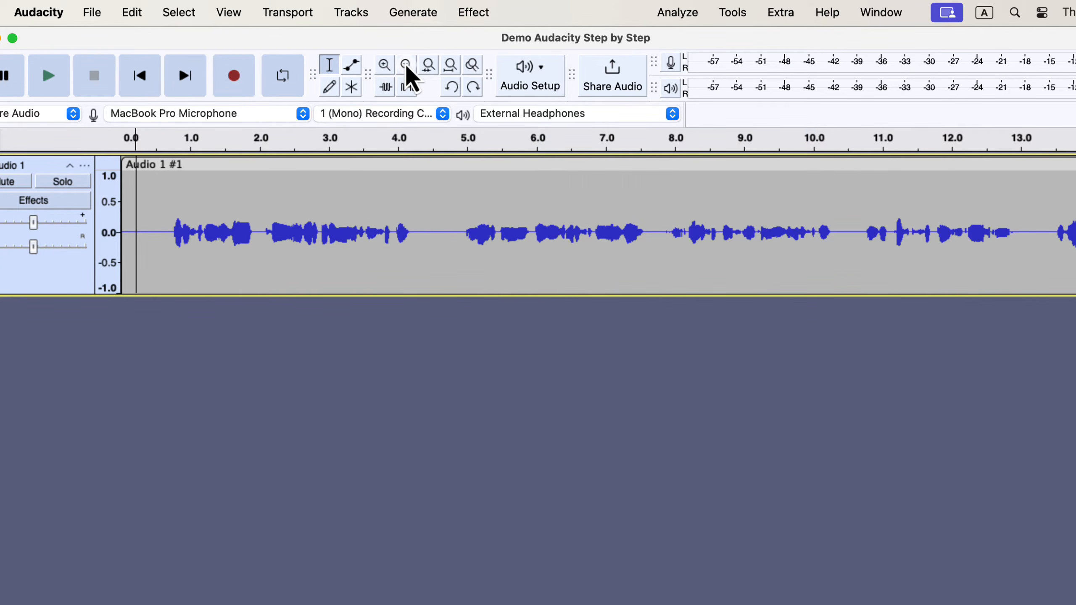
# - Try zooming to the selection with no audio selected, and fit the project to the window width
pyautogui.click(428, 66)
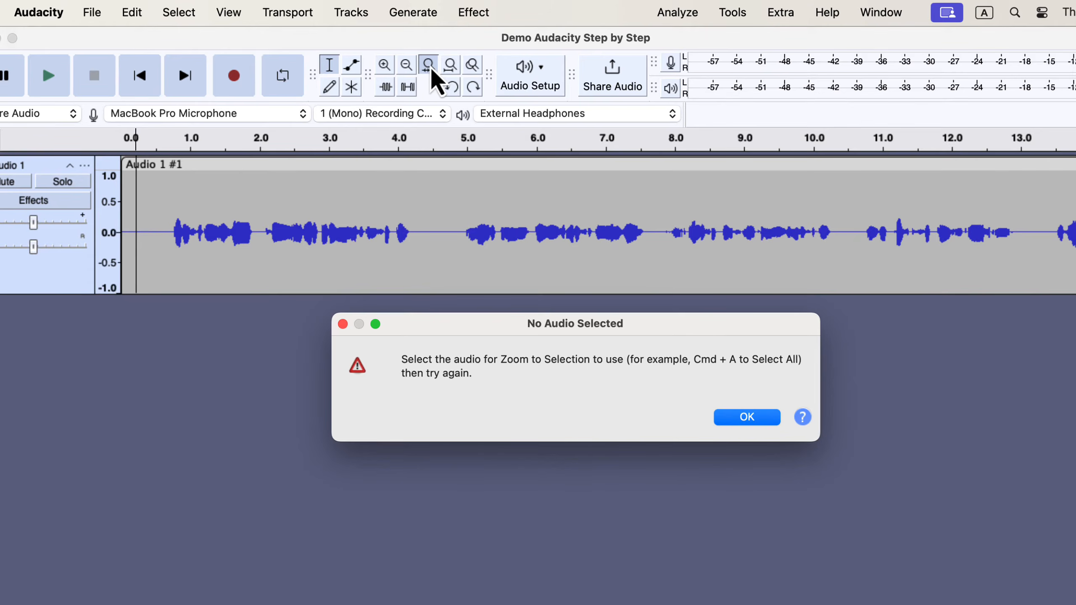
pyautogui.click(738, 424)
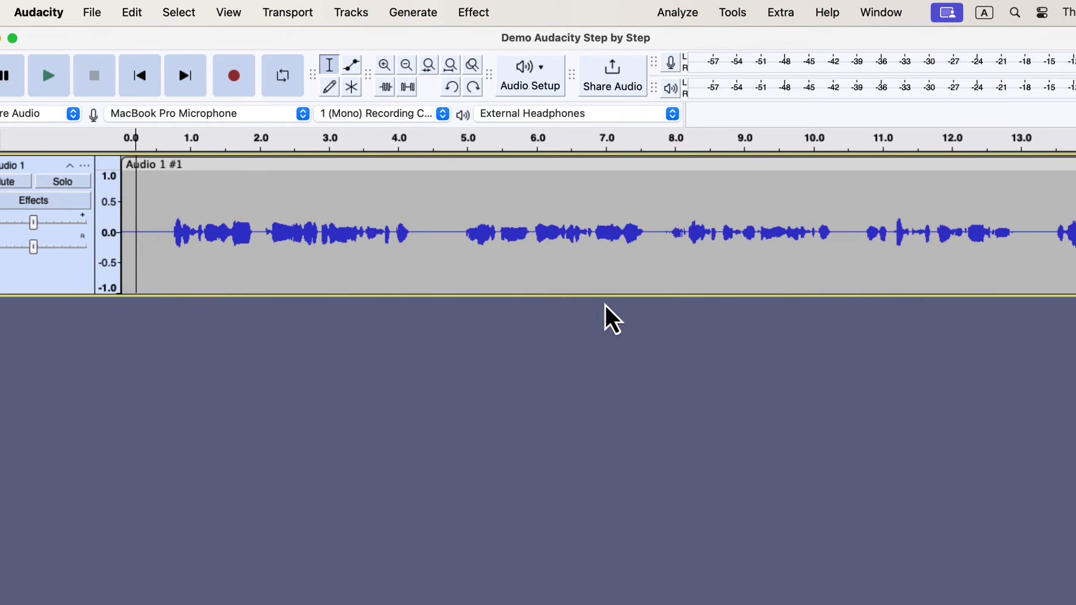
pyautogui.click(449, 70)
pyautogui.click(433, 70)
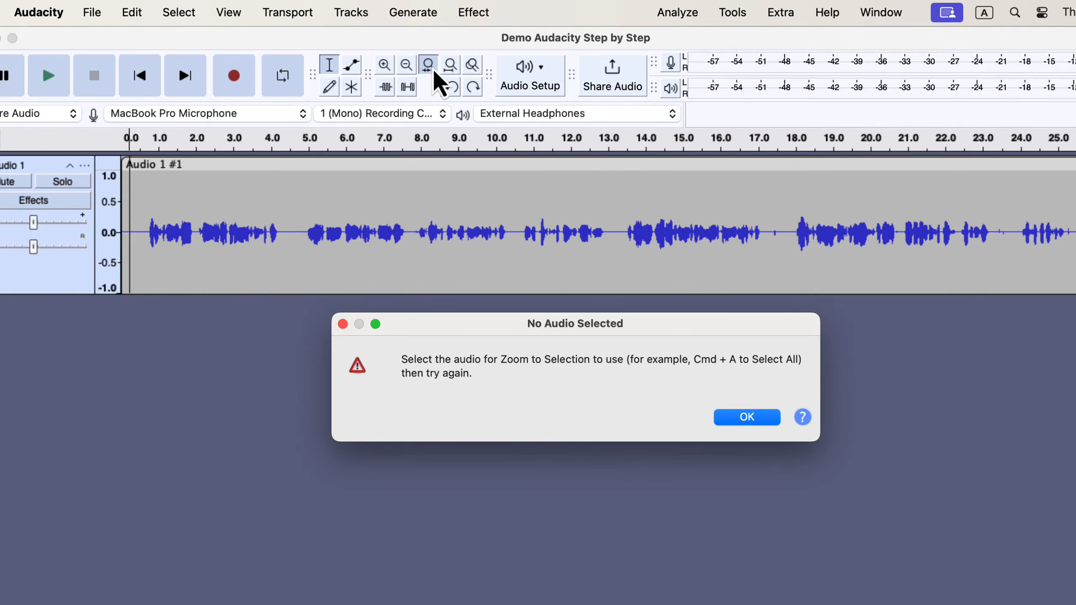
pyautogui.click(740, 423)
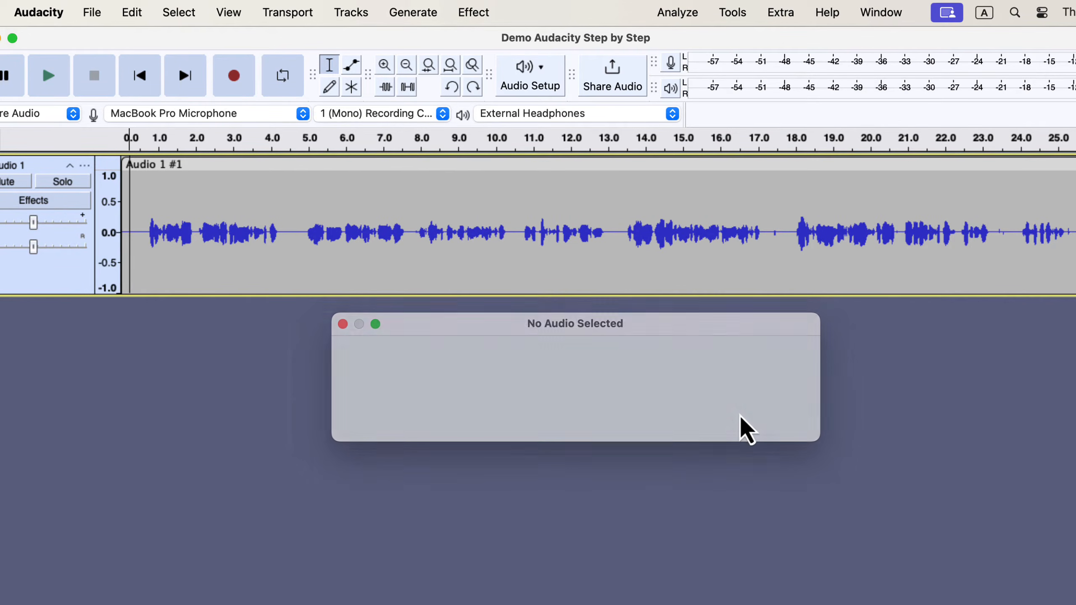
# - Select the audio from about 4.3 to 13.1 seconds, and alternate between zooming to the selection and fitting the whole project
pyautogui.moveTo(282, 212); pyautogui.dragTo(612, 231)
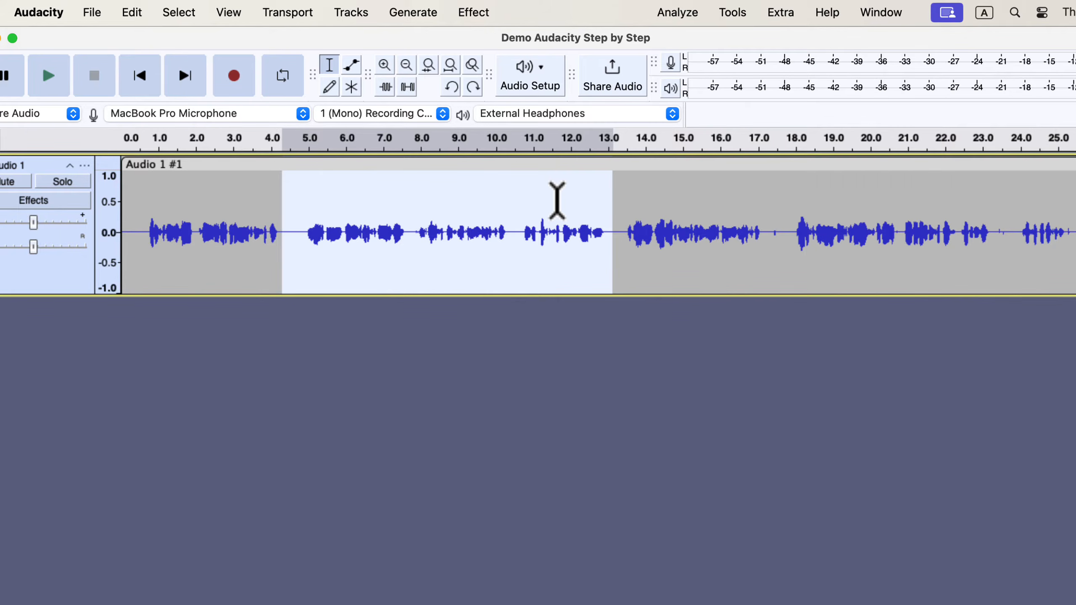
pyautogui.click(430, 67)
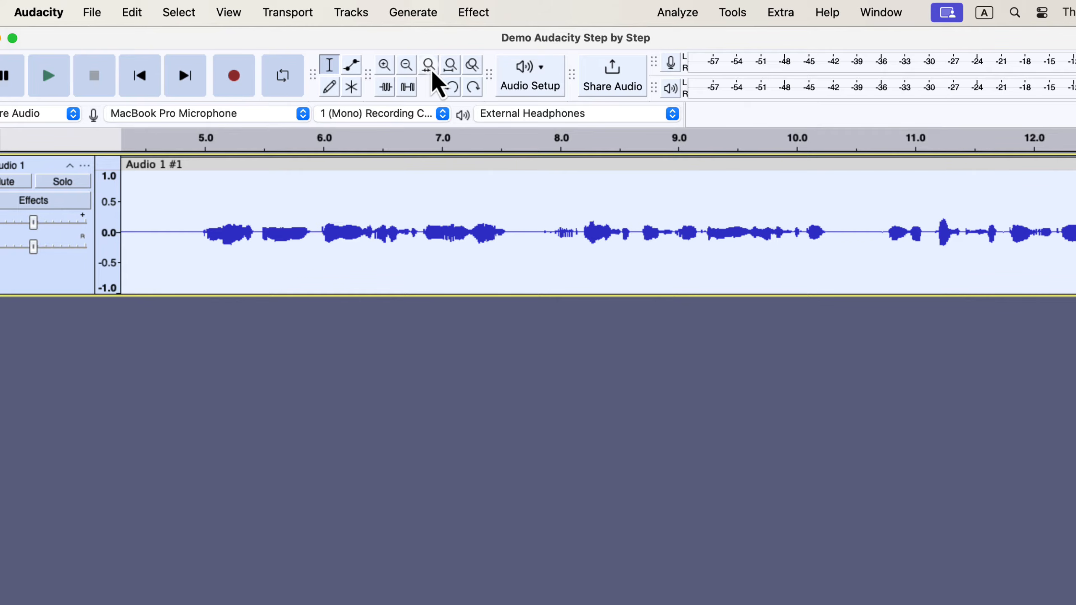
pyautogui.click(451, 67)
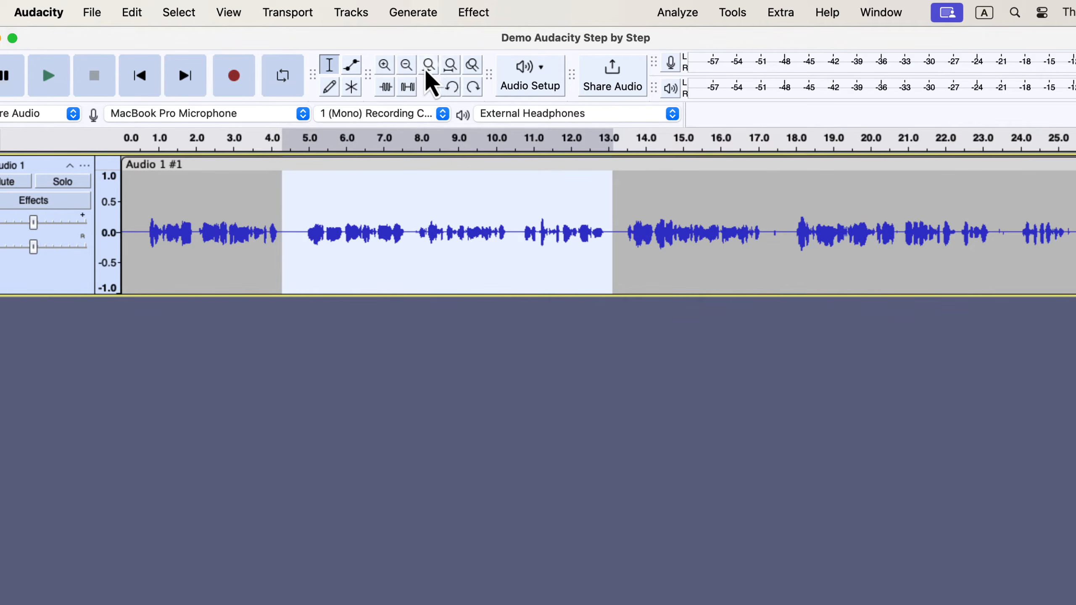
pyautogui.click(428, 67)
pyautogui.click(450, 68)
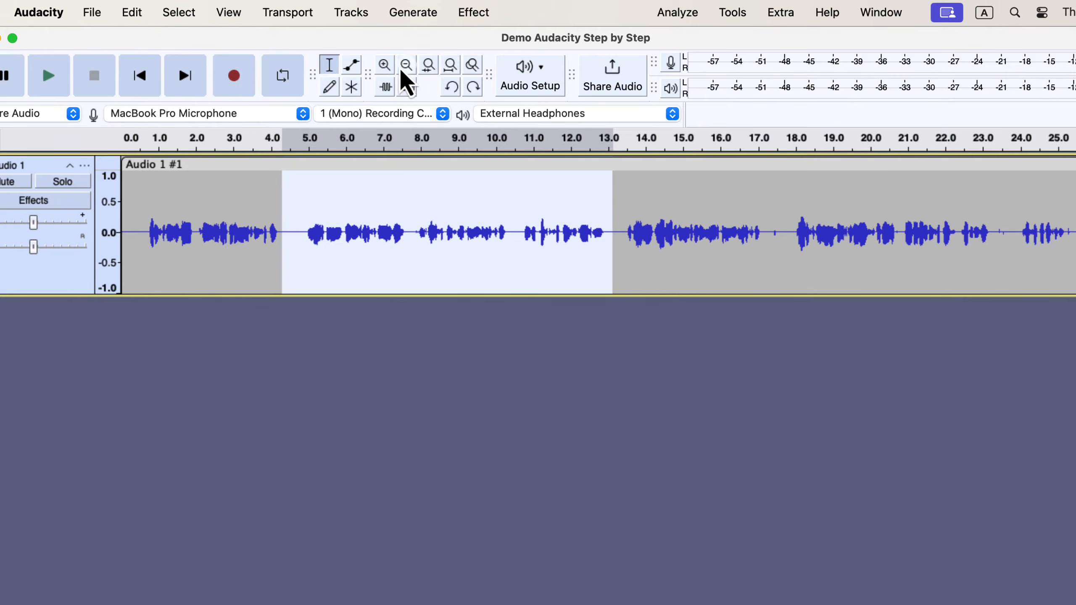
# - Zoom in and out around the selected audio, and clear the selection by placing the cursor at about 2.4 seconds
pyautogui.click(385, 68)
pyautogui.click(384, 68)
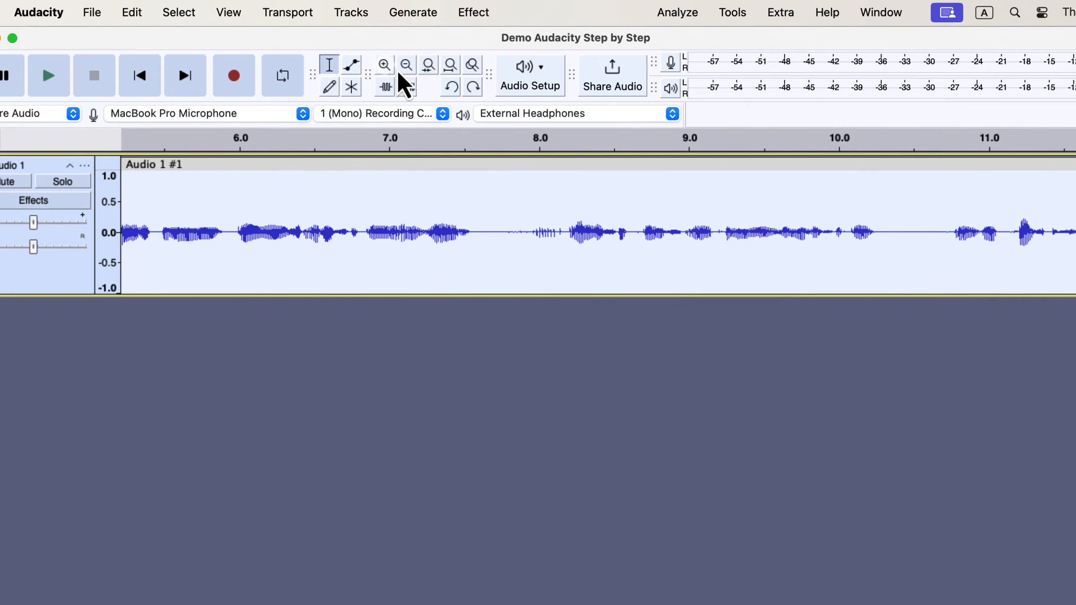
pyautogui.click(407, 67)
pyautogui.click(407, 64)
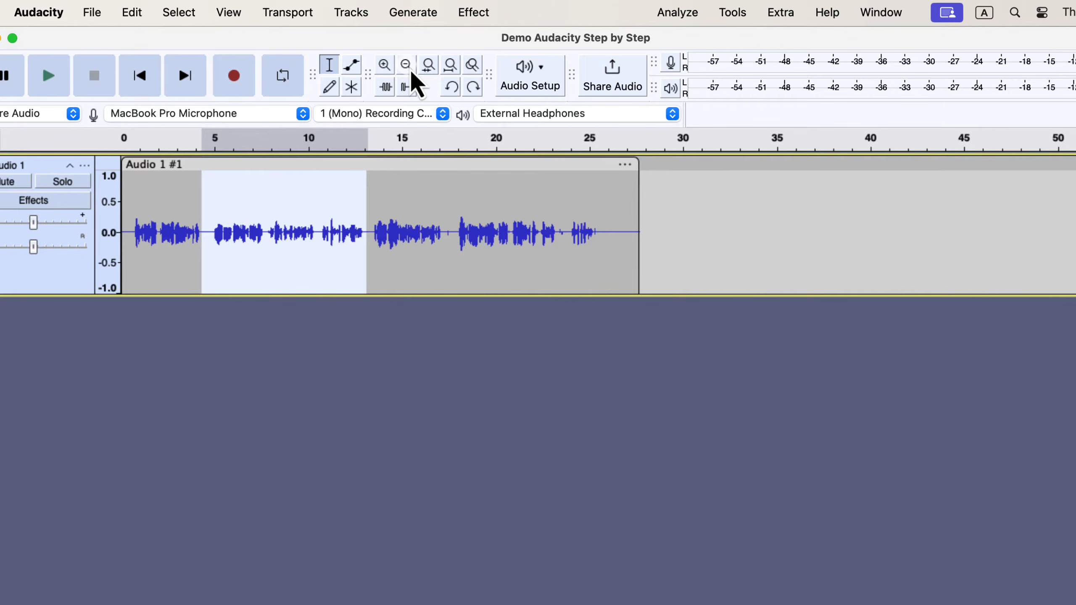
pyautogui.click(384, 66)
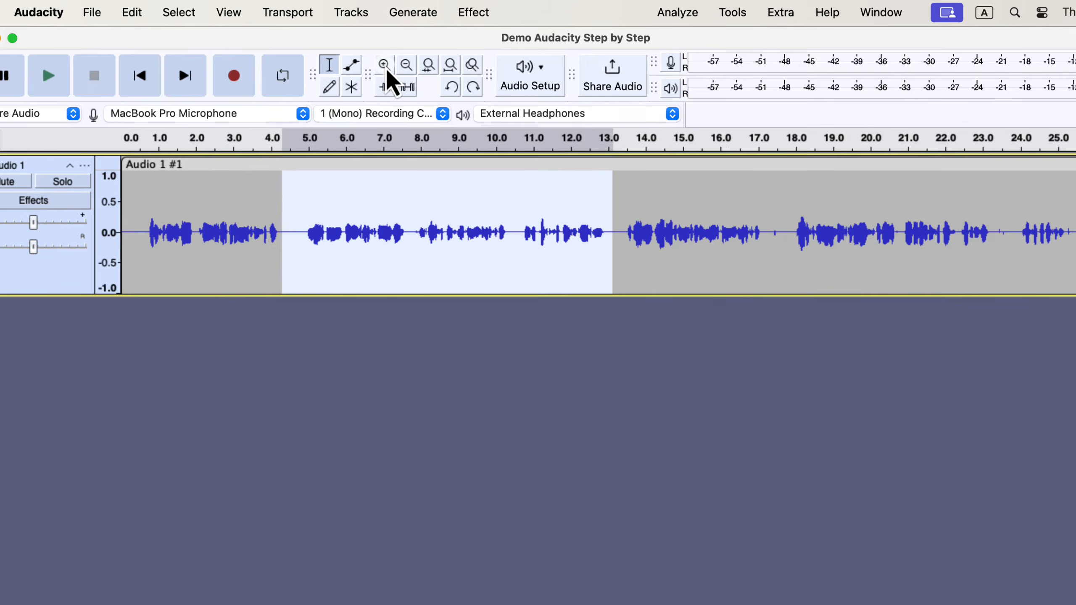
pyautogui.click(385, 66)
pyautogui.click(384, 66)
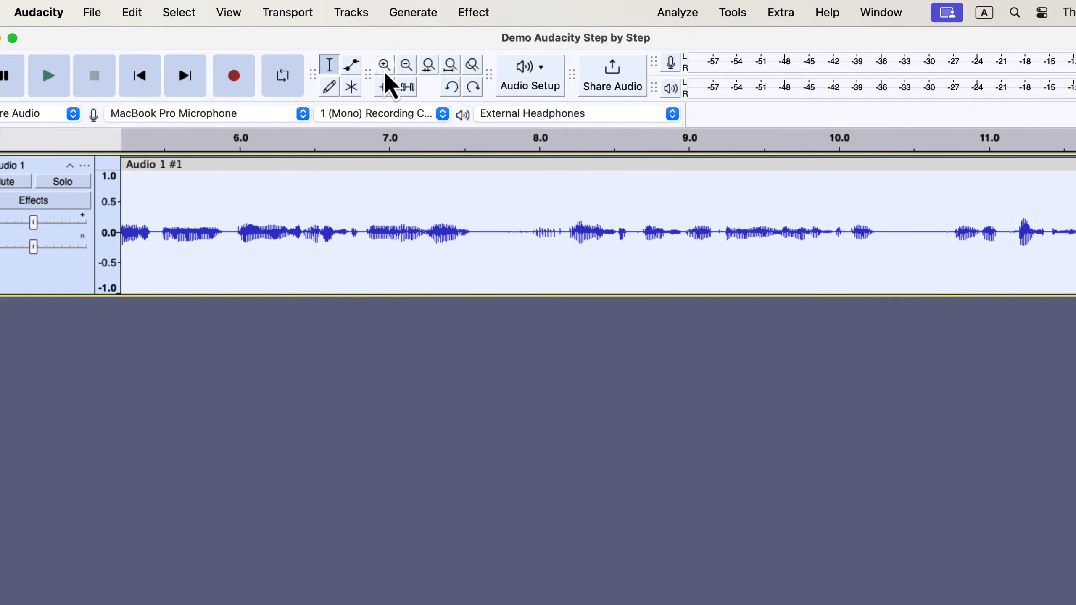
pyautogui.click(406, 66)
pyautogui.hscroll(-3, 360, 208)
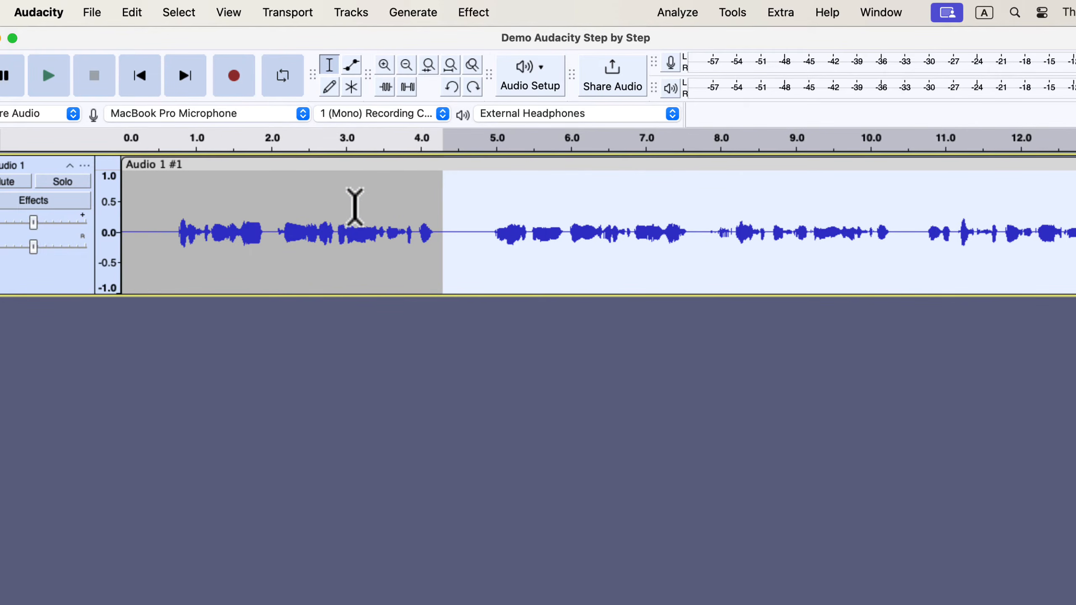
pyautogui.click(299, 212)
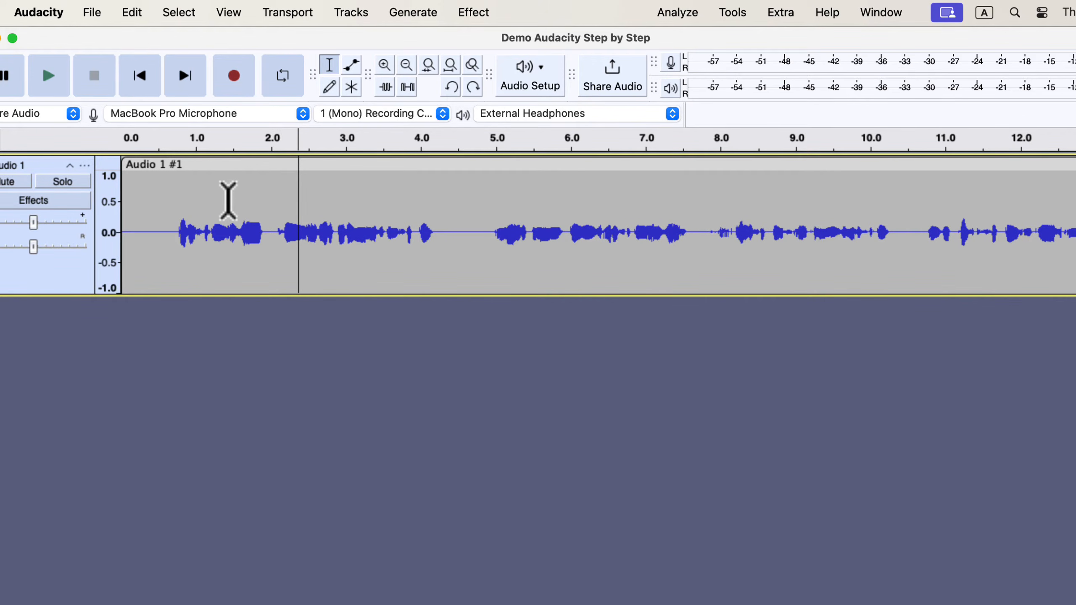
# - Duplicate the entire voice clip onto a second track, and clear the selection
pyautogui.doubleClick(228, 200)
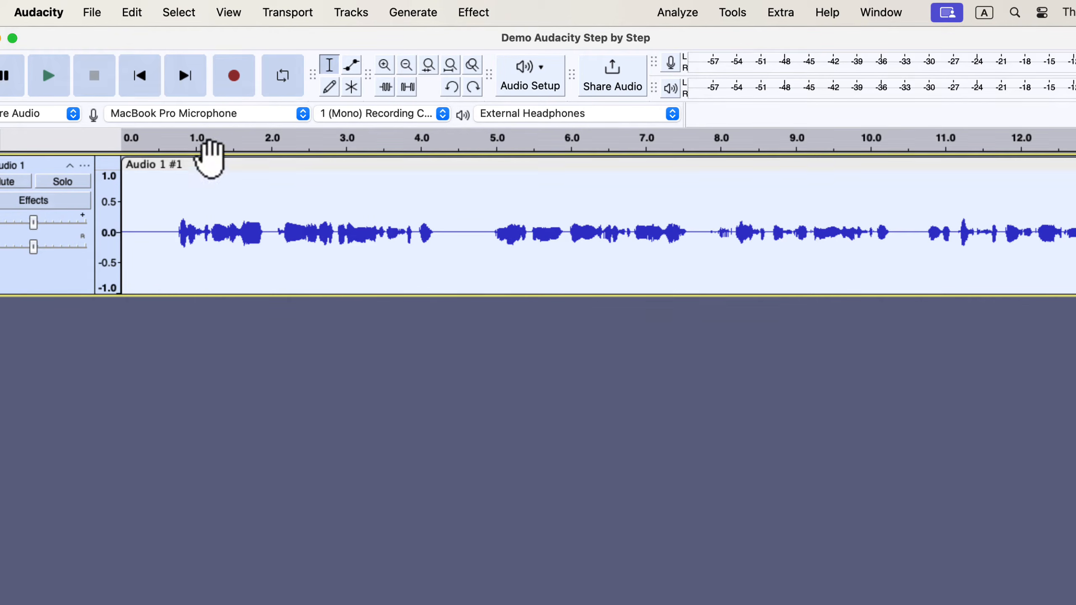
pyautogui.click(129, 17)
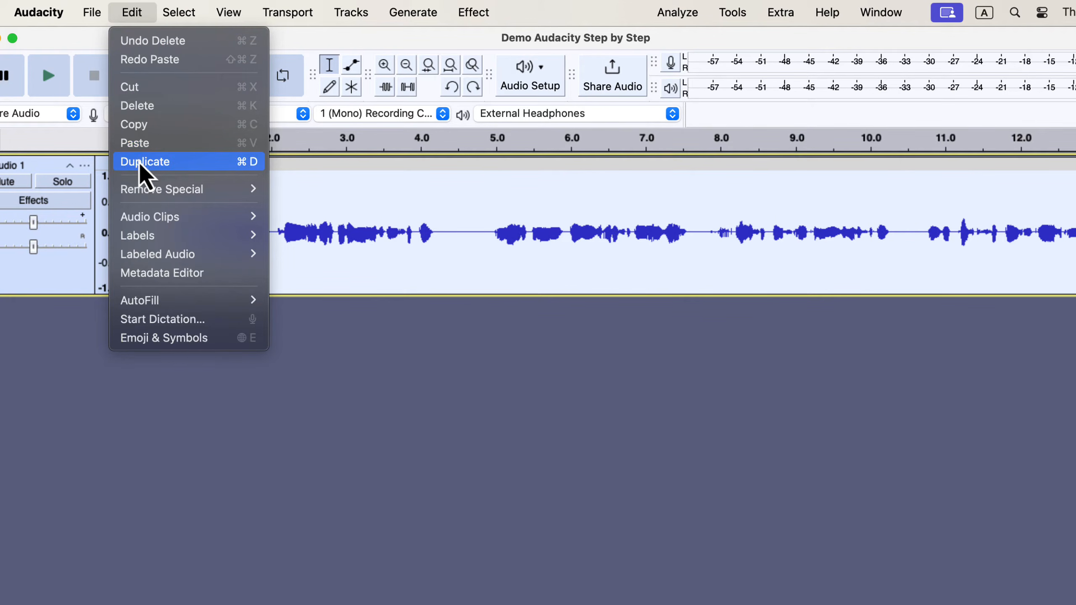
pyautogui.click(240, 163)
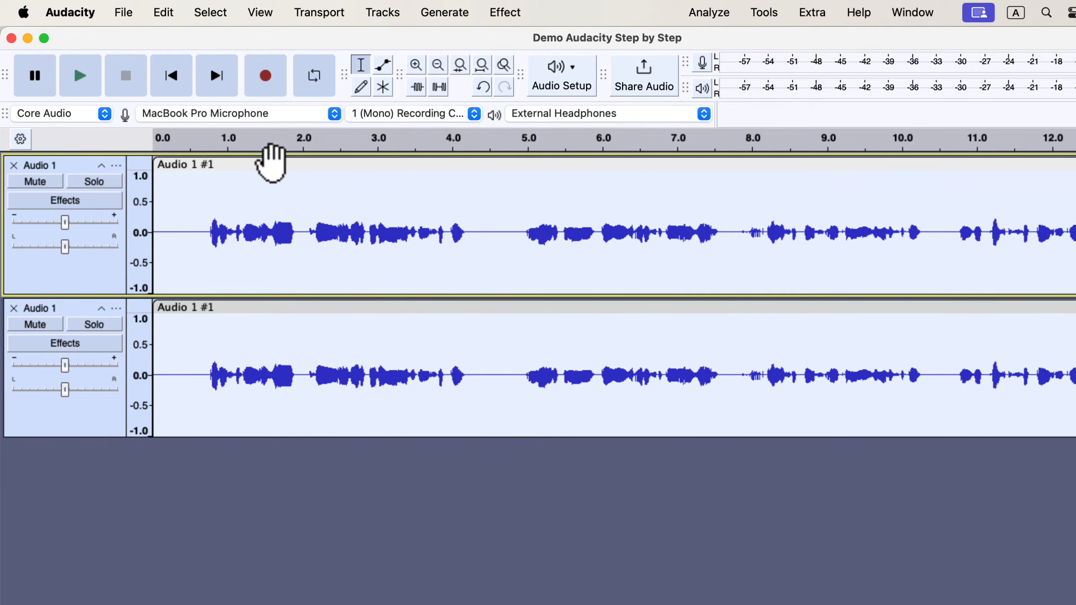
pyautogui.click(270, 196)
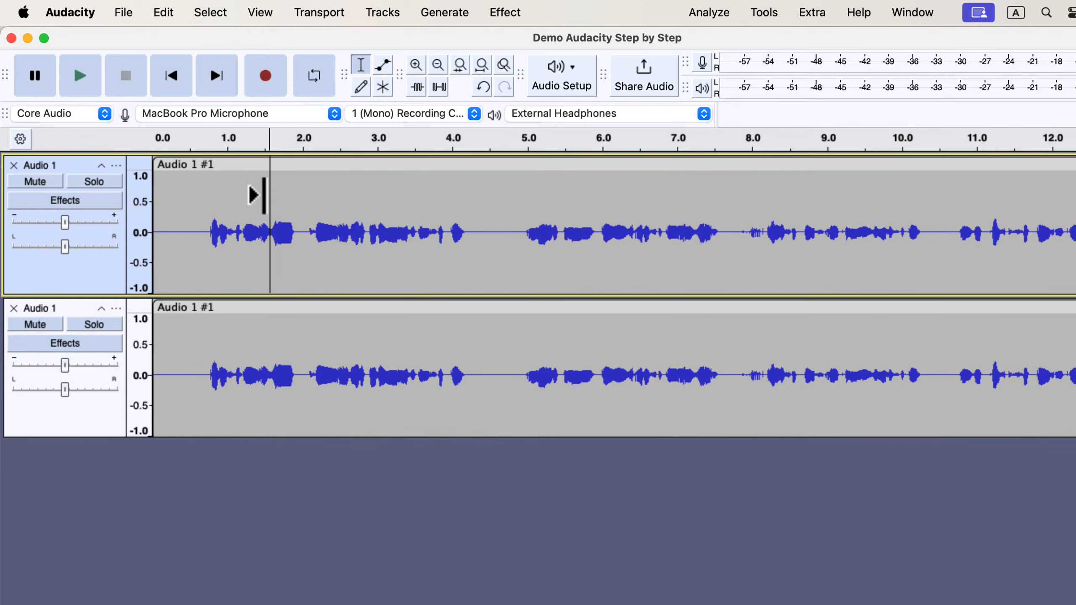
# - Select the duplicate track's audio and apply the Clear Vocal 3.6 macro to it
pyautogui.click(301, 375)
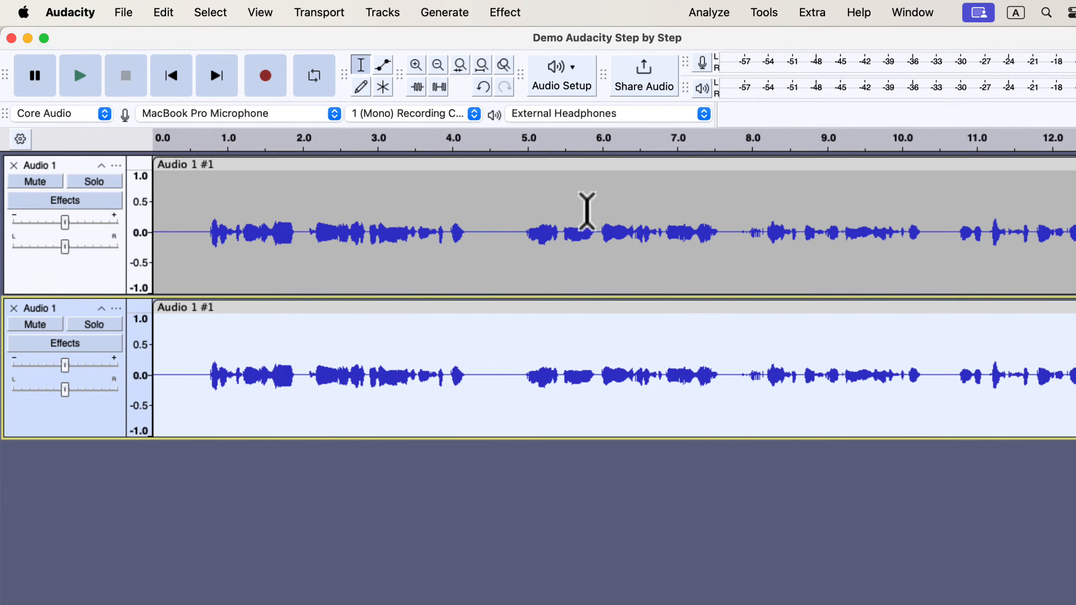
pyautogui.click(761, 9)
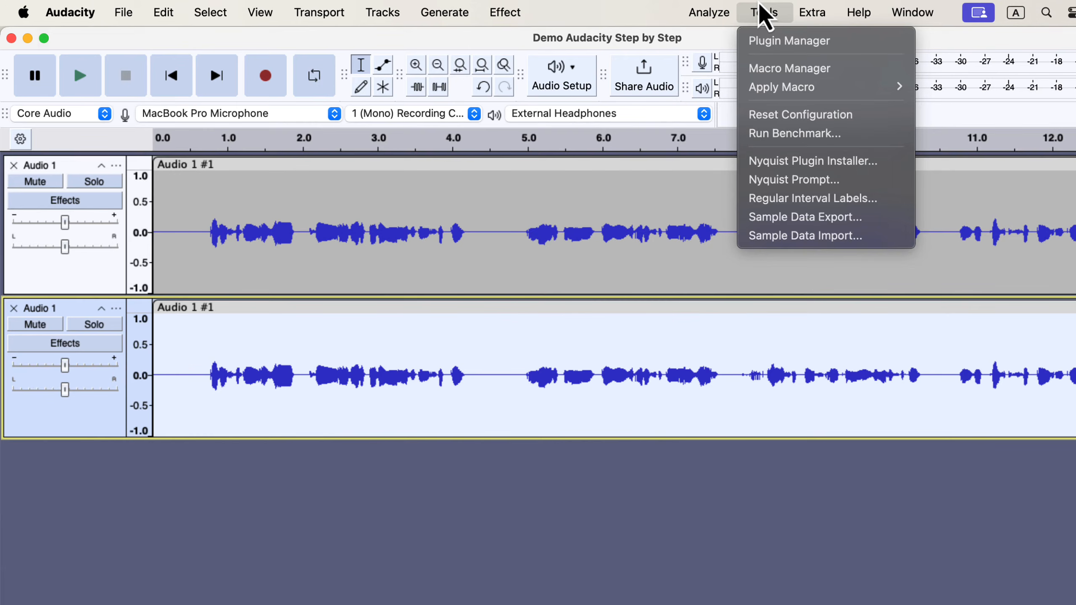
pyautogui.moveTo(780, 89)
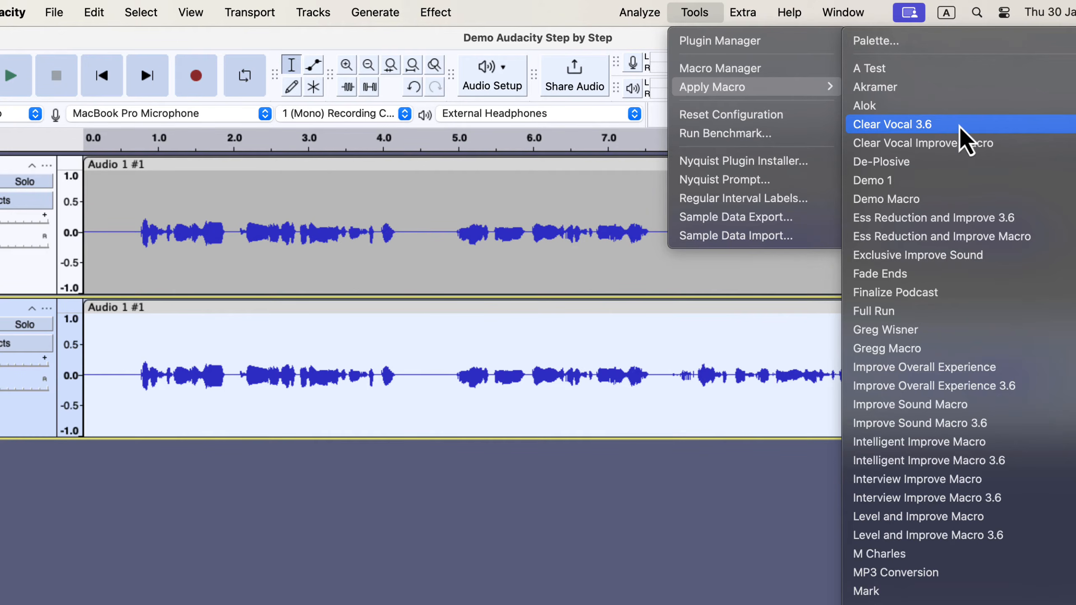
pyautogui.click(960, 127)
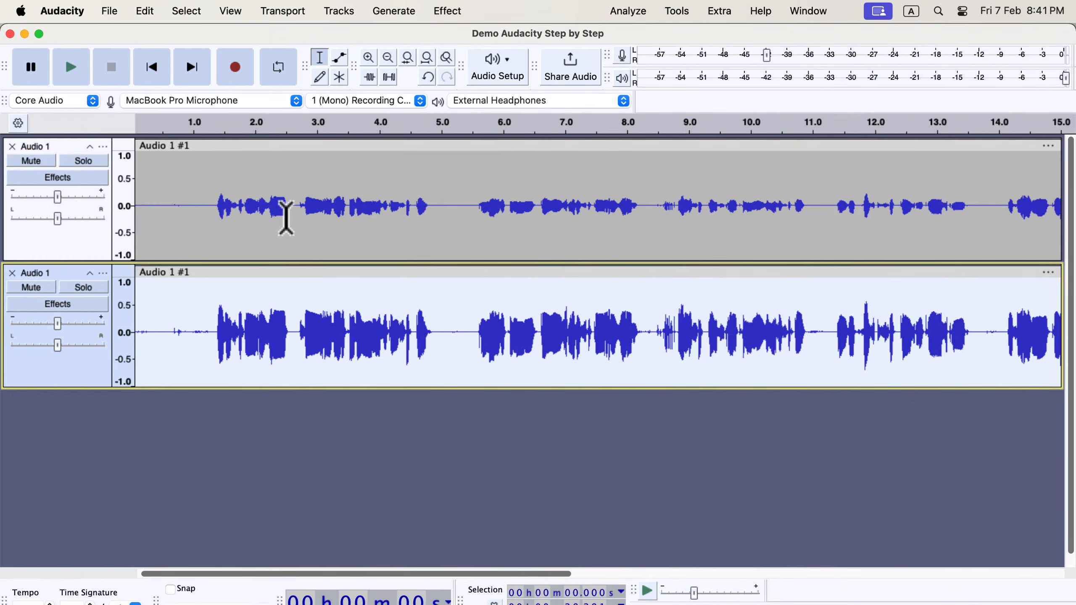
# - Solo the original voice track and listen to it from about 0.87 seconds, stopping after a few seconds
pyautogui.click(86, 162)
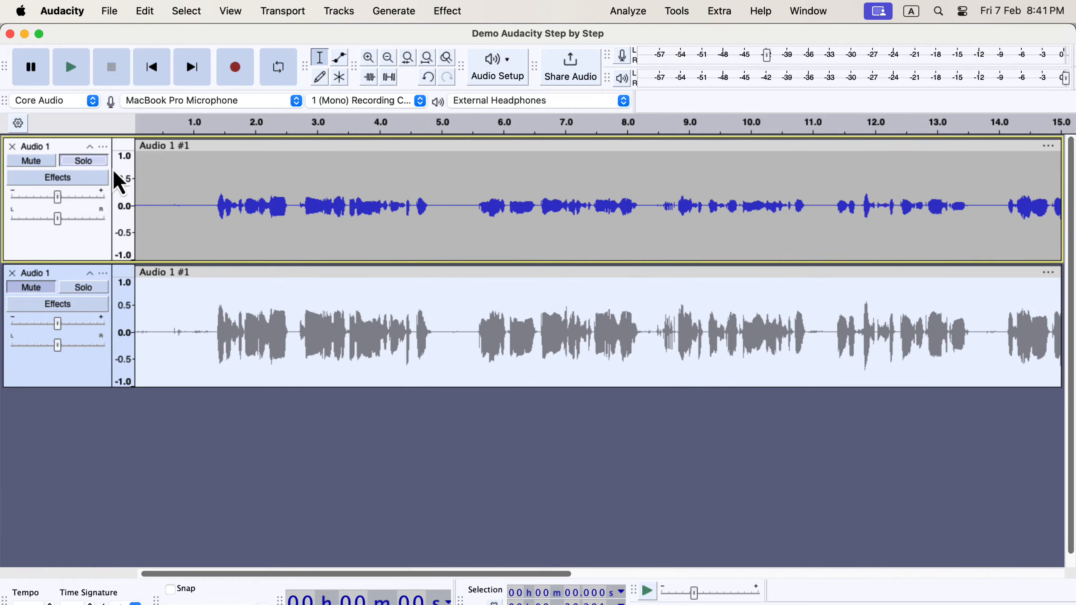
pyautogui.click(185, 182)
pyautogui.press('space')
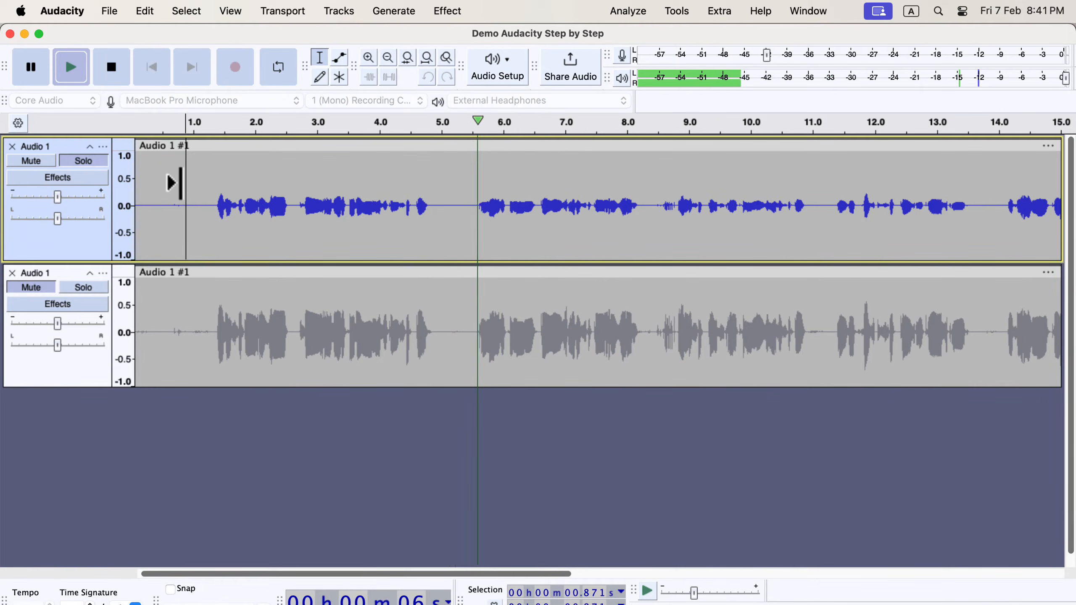
pyautogui.press('space')
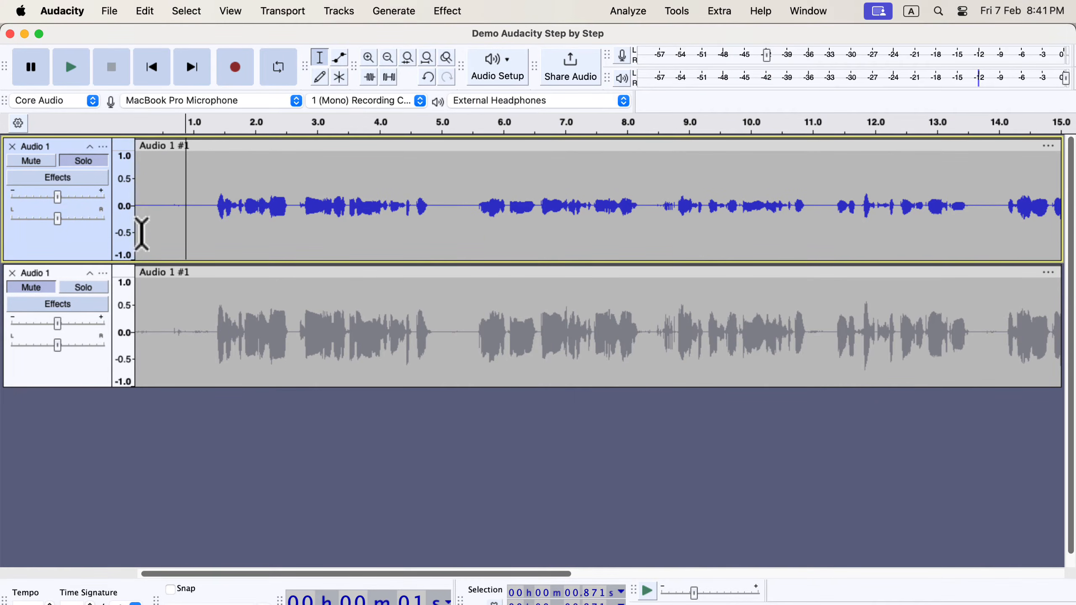
# - Solo the processed duplicate track, play it for comparison, and stop playback
pyautogui.click(98, 287)
pyautogui.press('space')
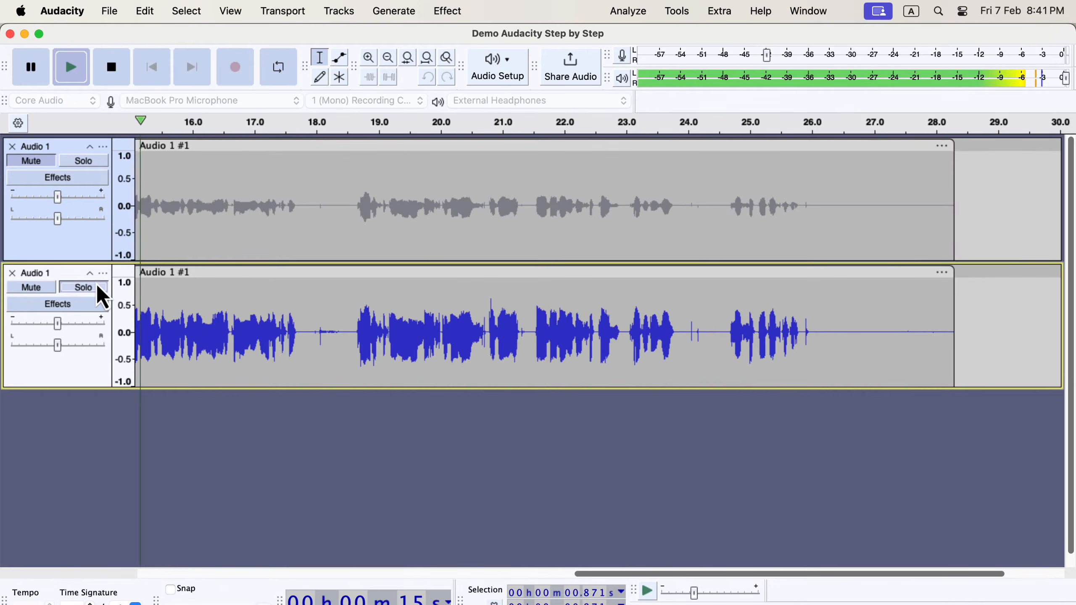
pyautogui.press('space')
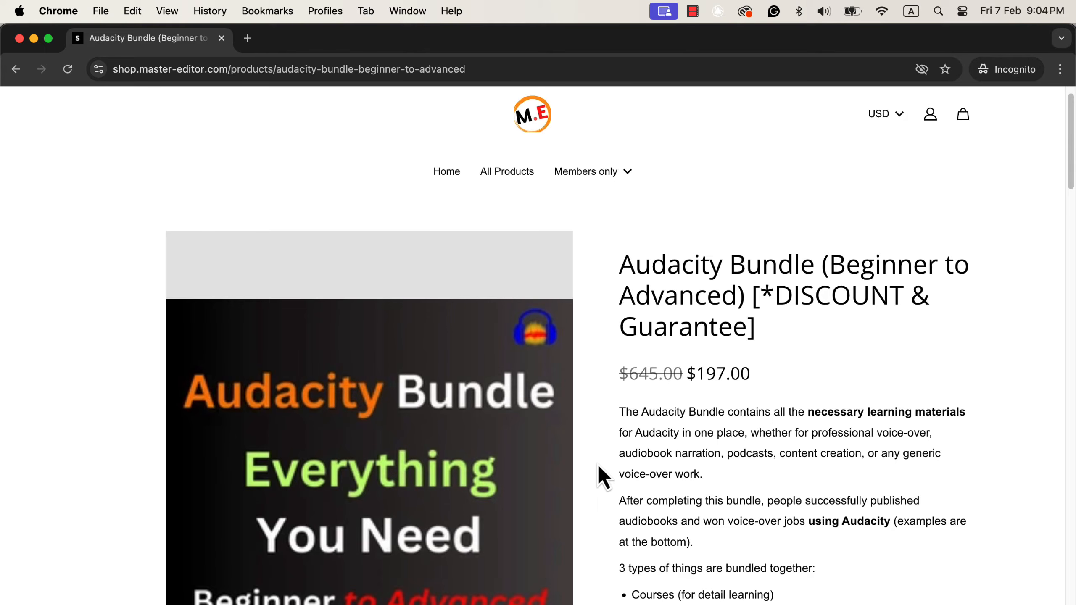
# - Review the Audacity Bundle product page in Chrome, including the description of its courses, pre-built macros and custom EQ
pyautogui.scroll(-7, 598, 466)
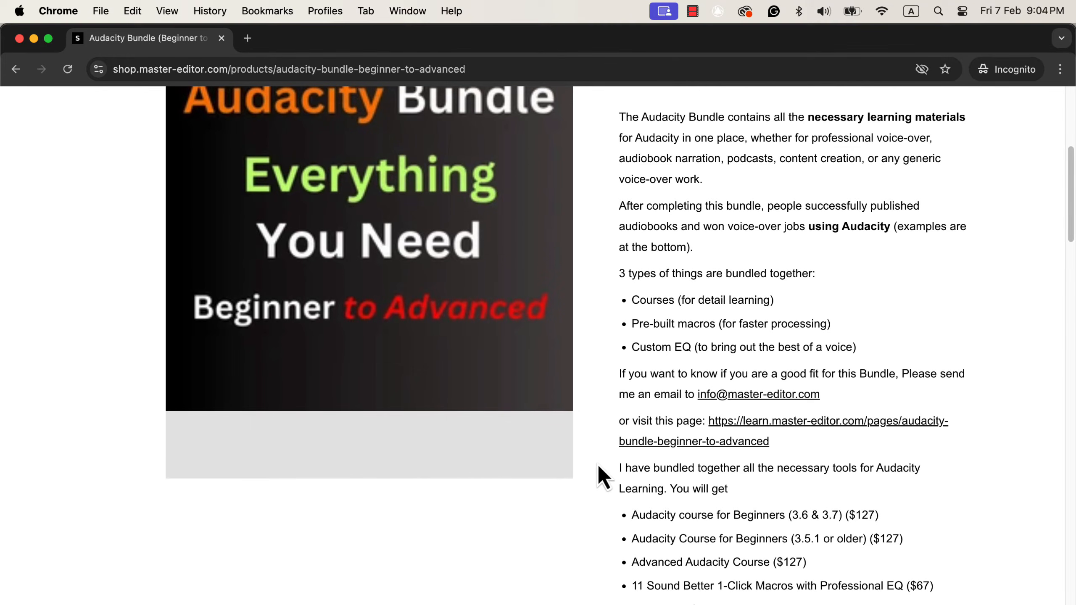
pyautogui.scroll(-6, 598, 465)
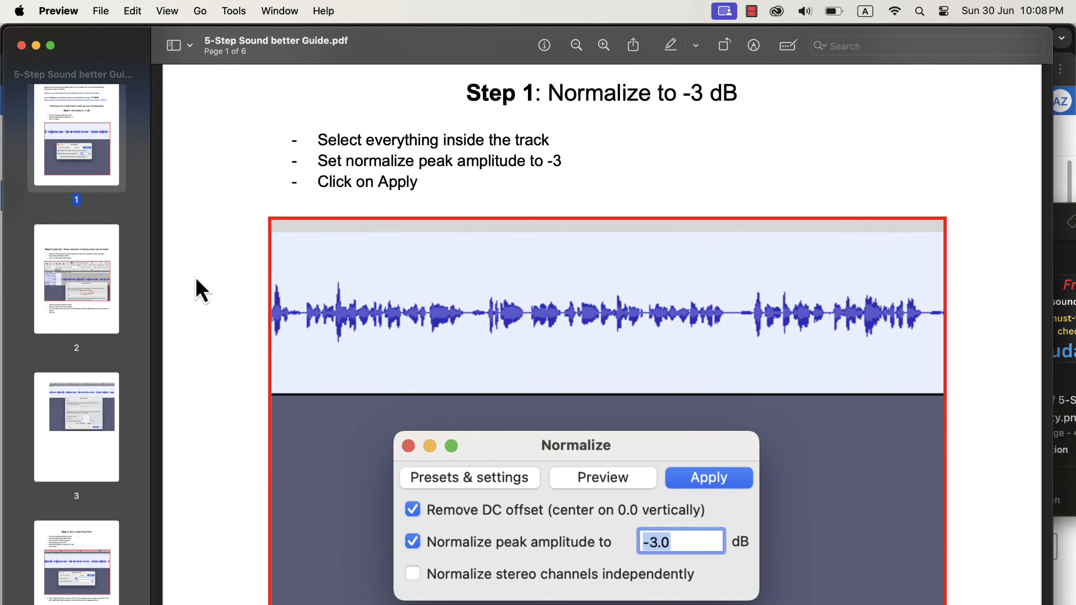
# - Read the noise reduction instructions and dialog settings on pages 2 and 3 of 5-Step Sound better Guide.pdf in Preview
pyautogui.click(55, 297)
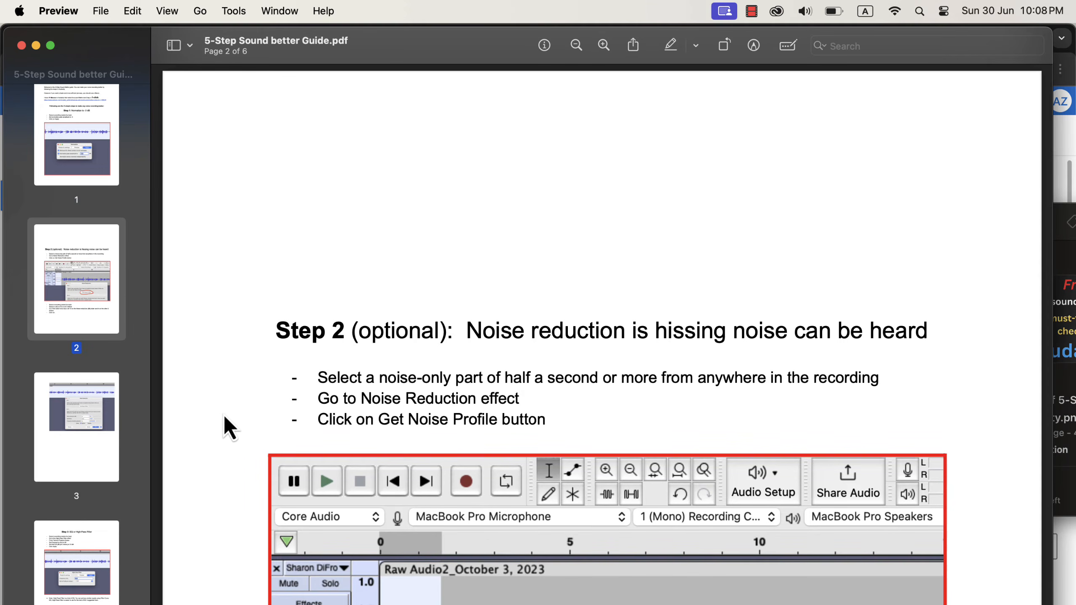
pyautogui.scroll(-10, 225, 418)
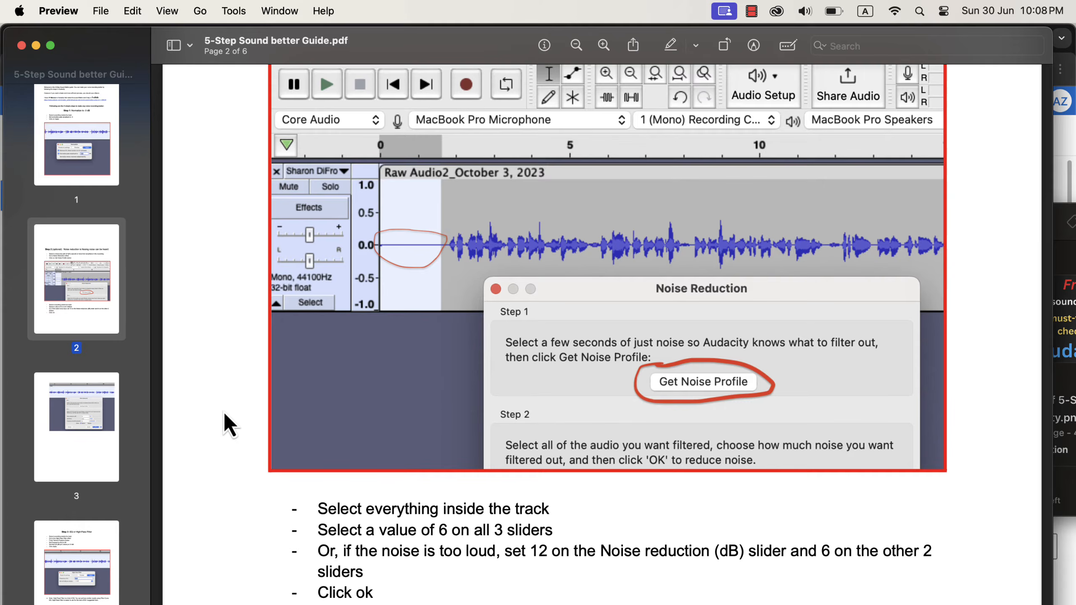
pyautogui.scroll(-3, 224, 411)
pyautogui.scroll(-2, 223, 411)
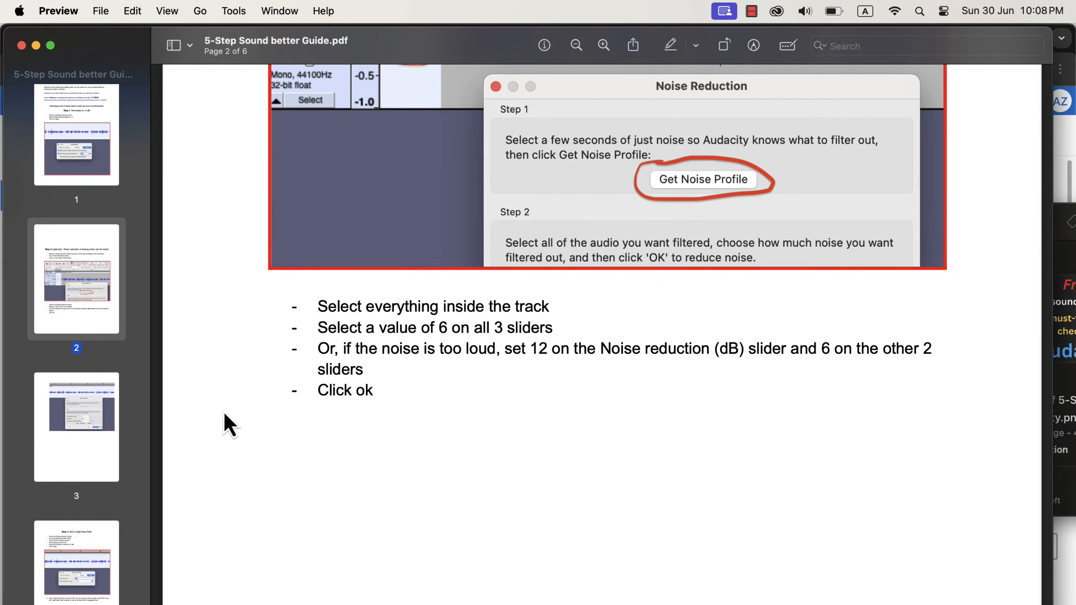
pyautogui.click(83, 402)
pyautogui.scroll(-2, 202, 452)
pyautogui.scroll(-2, 202, 452)
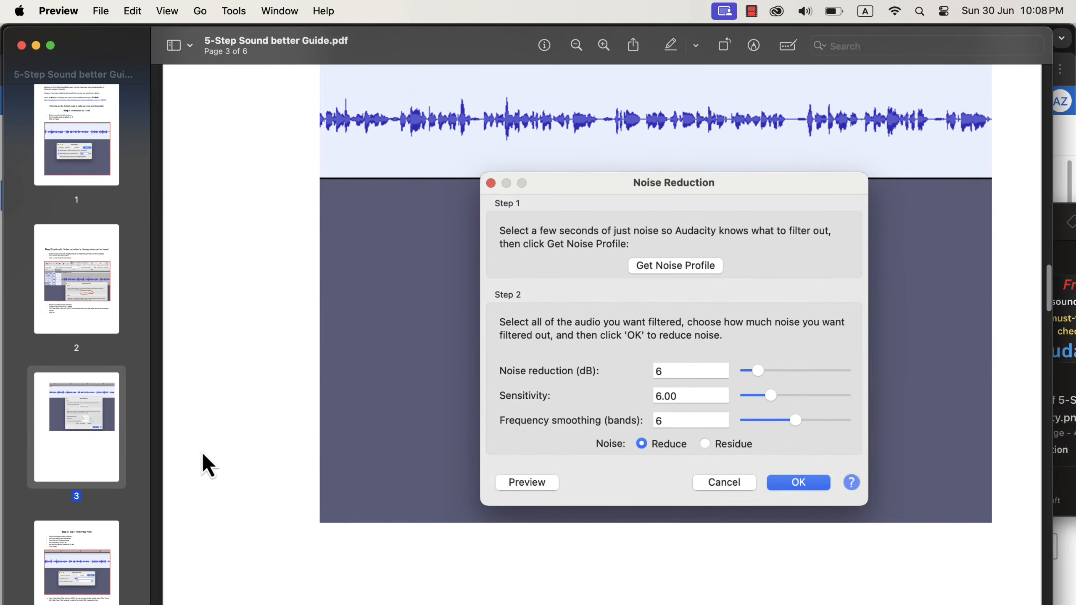
pyautogui.scroll(-2, 202, 452)
pyautogui.scroll(-3, 203, 454)
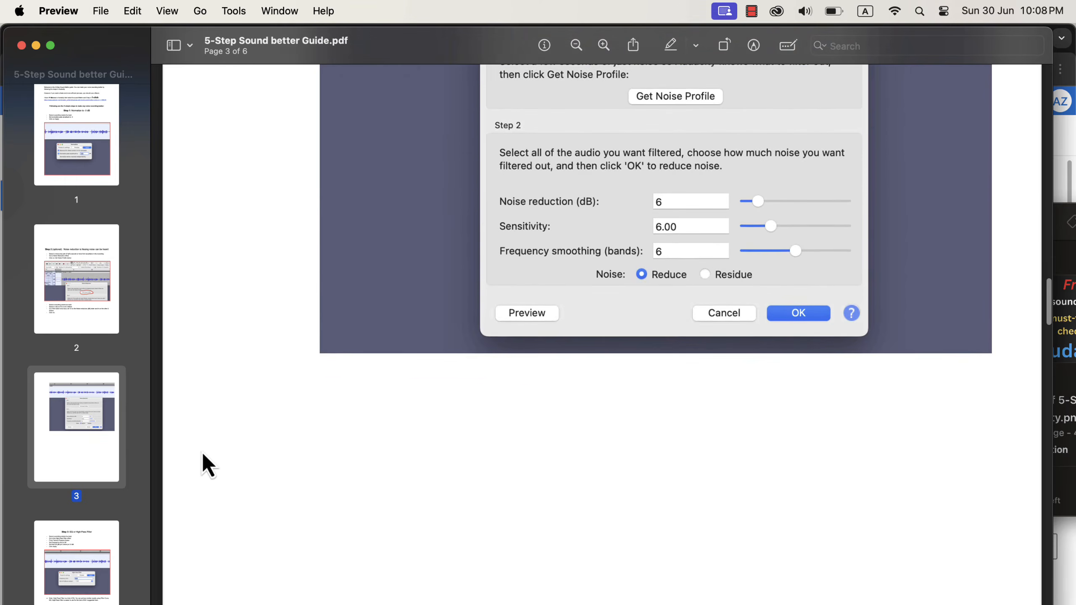
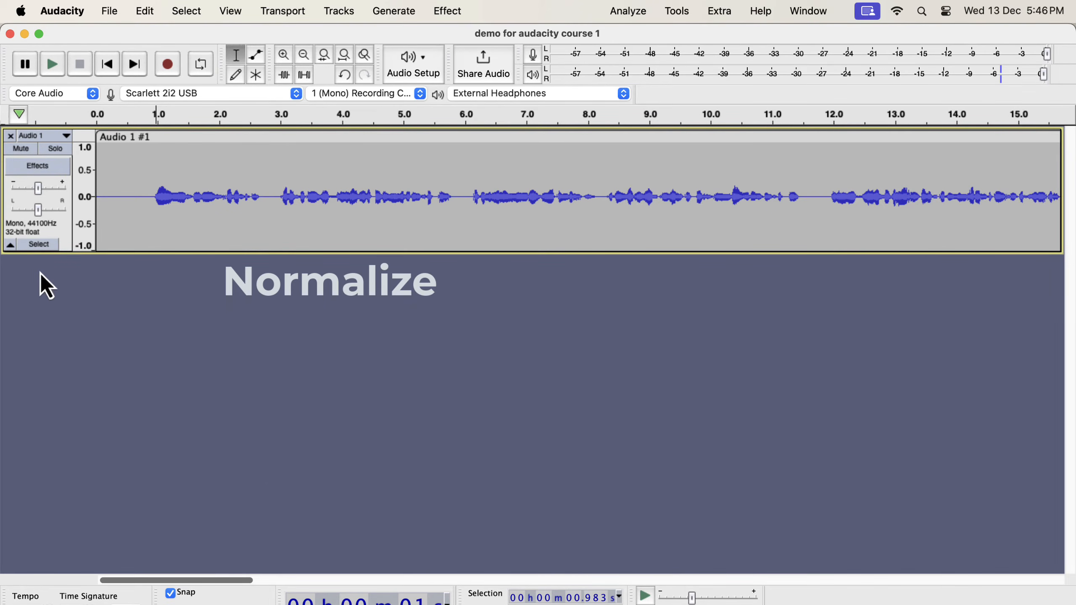
# - Normalize the peak amplitude of the entire voice clip with DC offset removal enabled
pyautogui.doubleClick(167, 196)
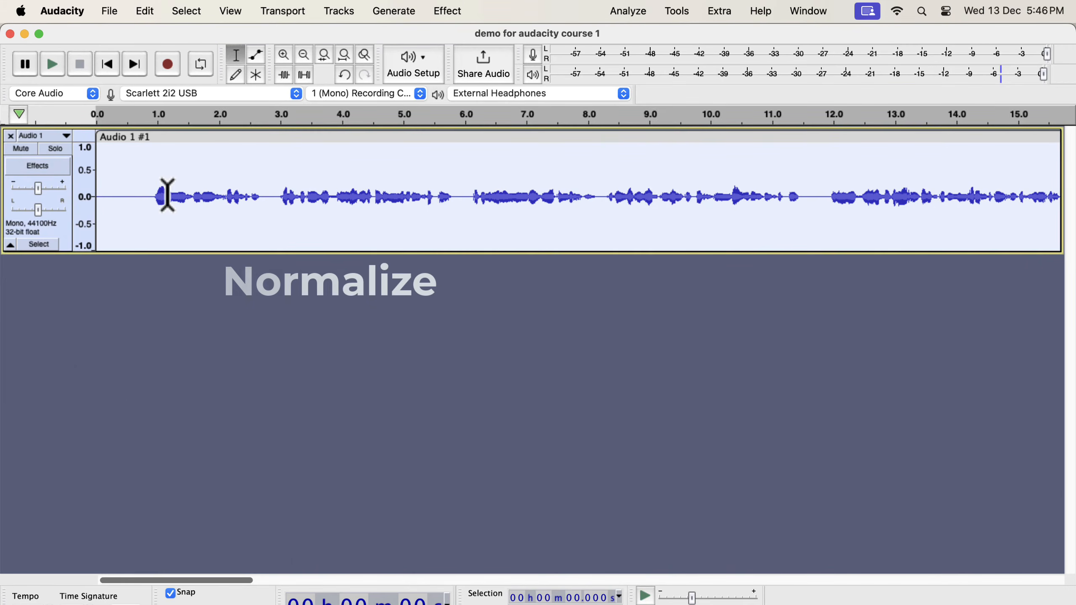
pyautogui.click(440, 13)
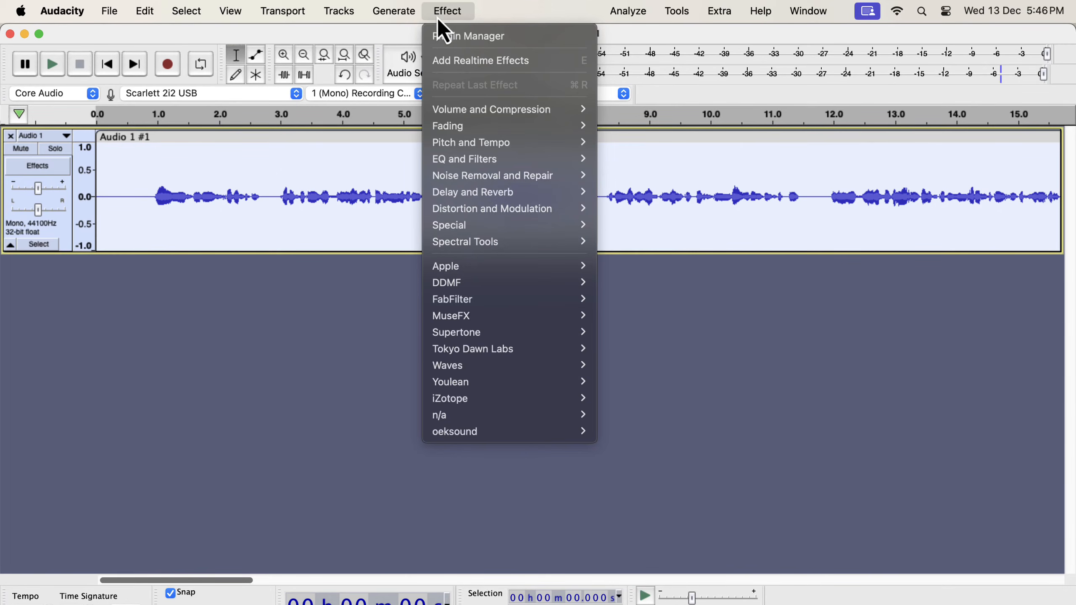
pyautogui.moveTo(464, 109)
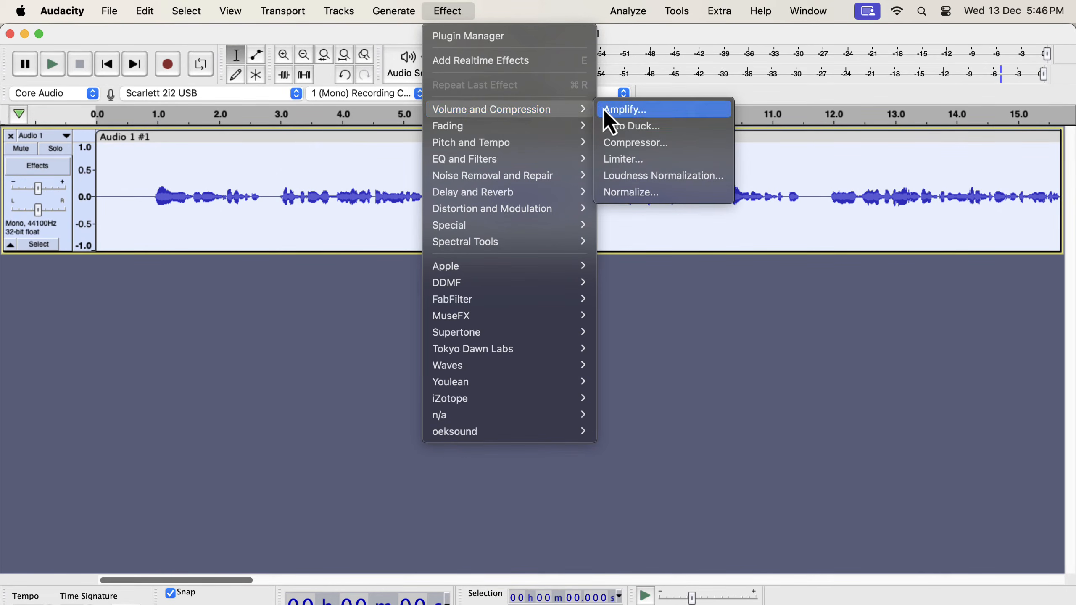
pyautogui.click(672, 194)
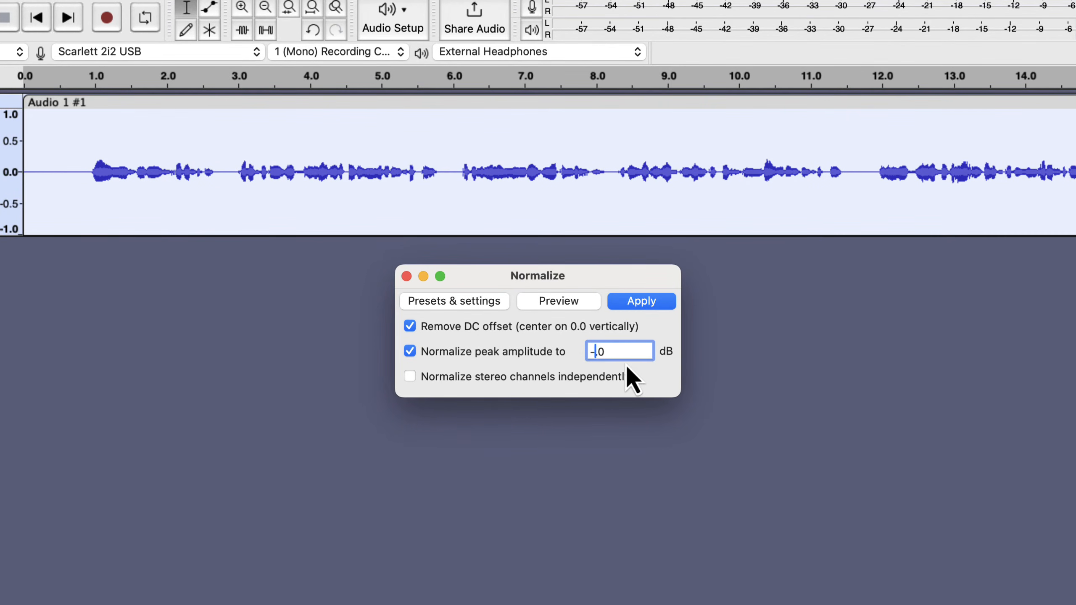
pyautogui.click(623, 352)
pyautogui.click(647, 303)
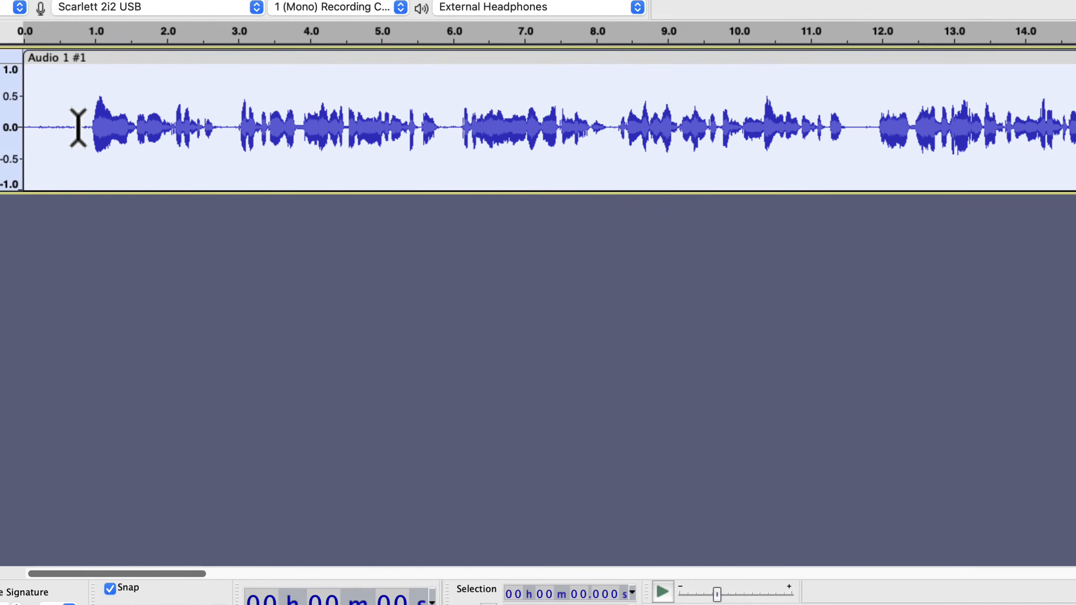
# - Play the noise-only part before the first words, and select a spoken passage from about 3.0 to 5.7 seconds for comparison
pyautogui.moveTo(87, 177); pyautogui.dragTo(52, 172)
pyautogui.moveTo(52, 127); pyautogui.dragTo(17, 126)
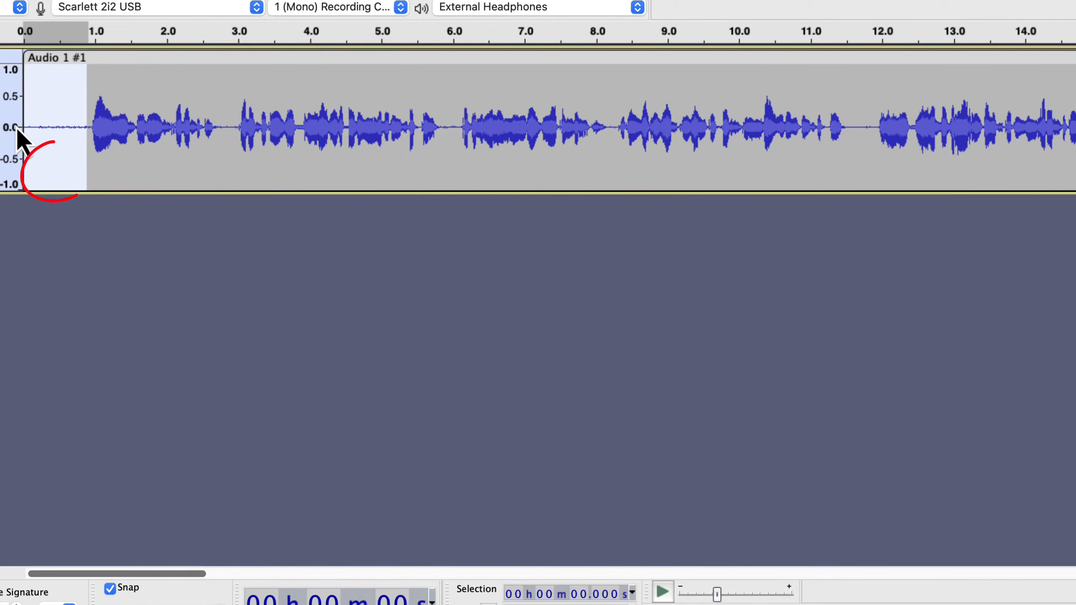
pyautogui.press('space')
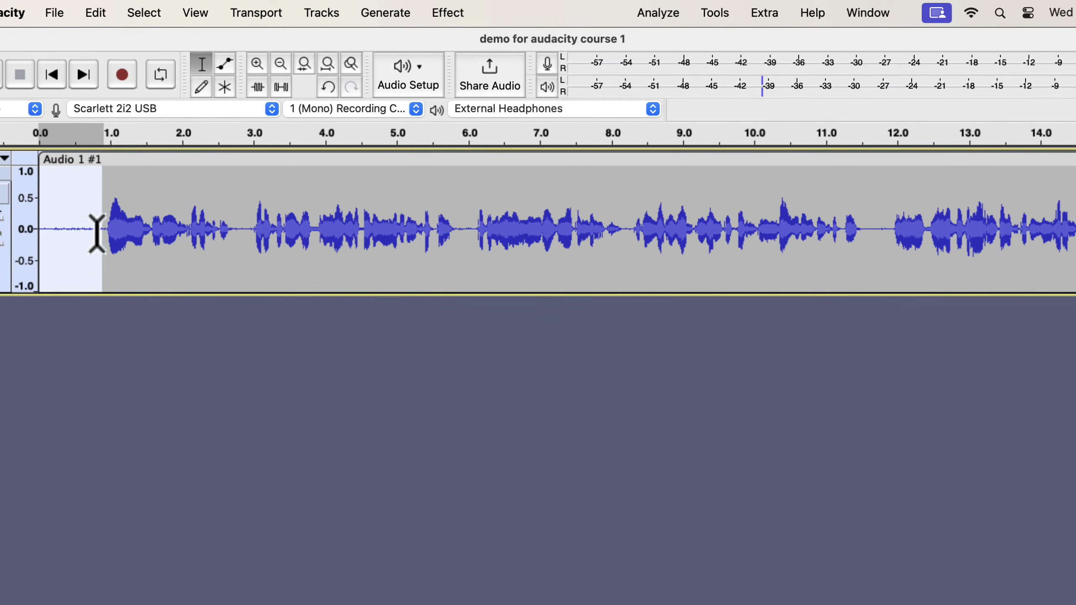
pyautogui.moveTo(106, 229); pyautogui.dragTo(449, 224)
pyautogui.click(256, 216)
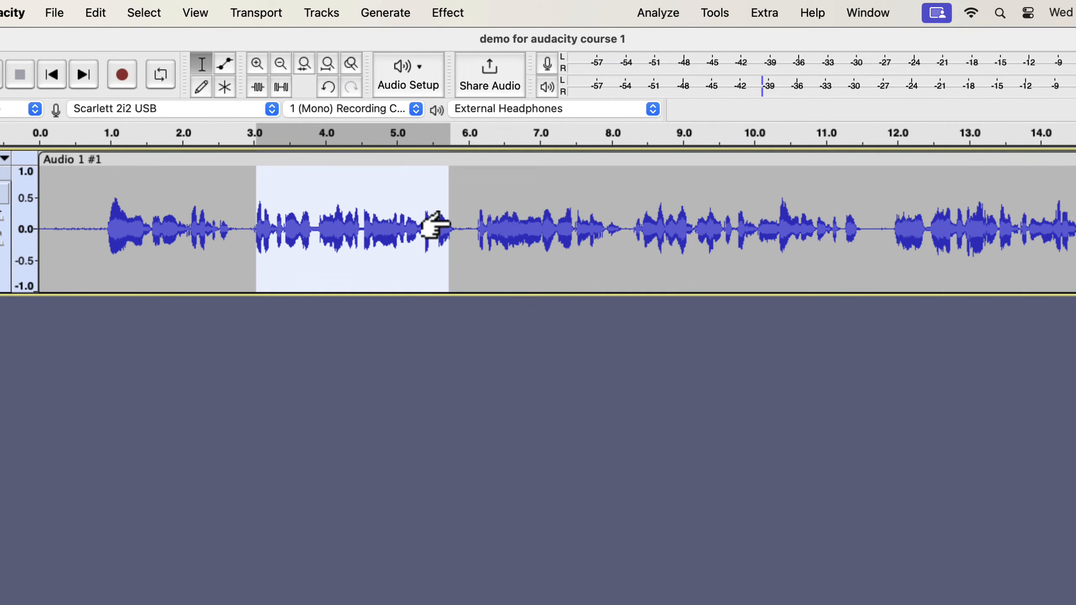
# - Capture a Noise Reduction profile from the noise-only first 0.65 seconds or so of the voice clip
pyautogui.moveTo(86, 233); pyautogui.dragTo(30, 239)
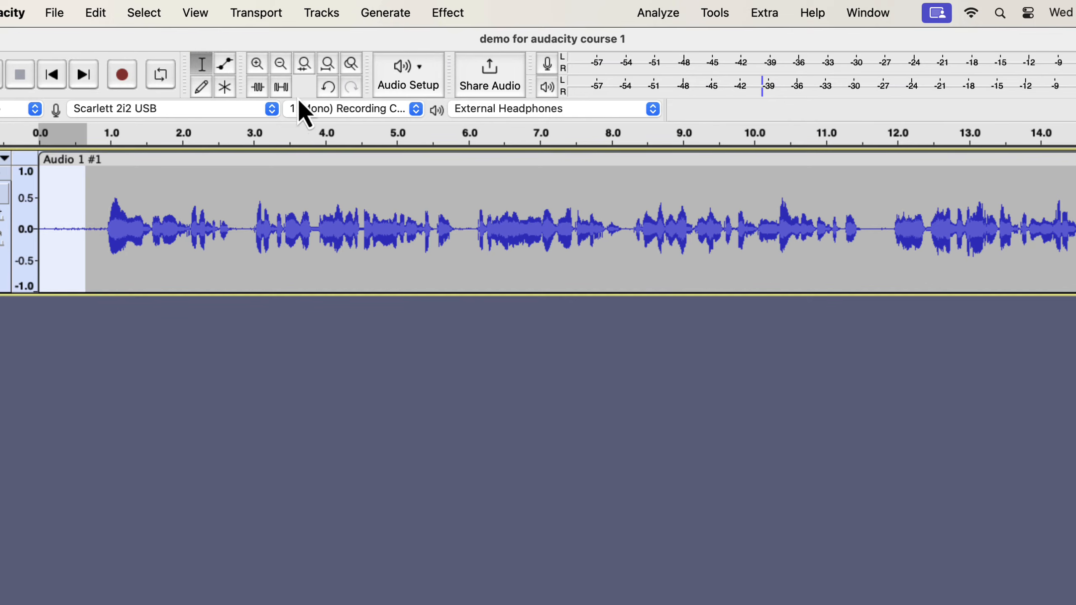
pyautogui.click(463, 14)
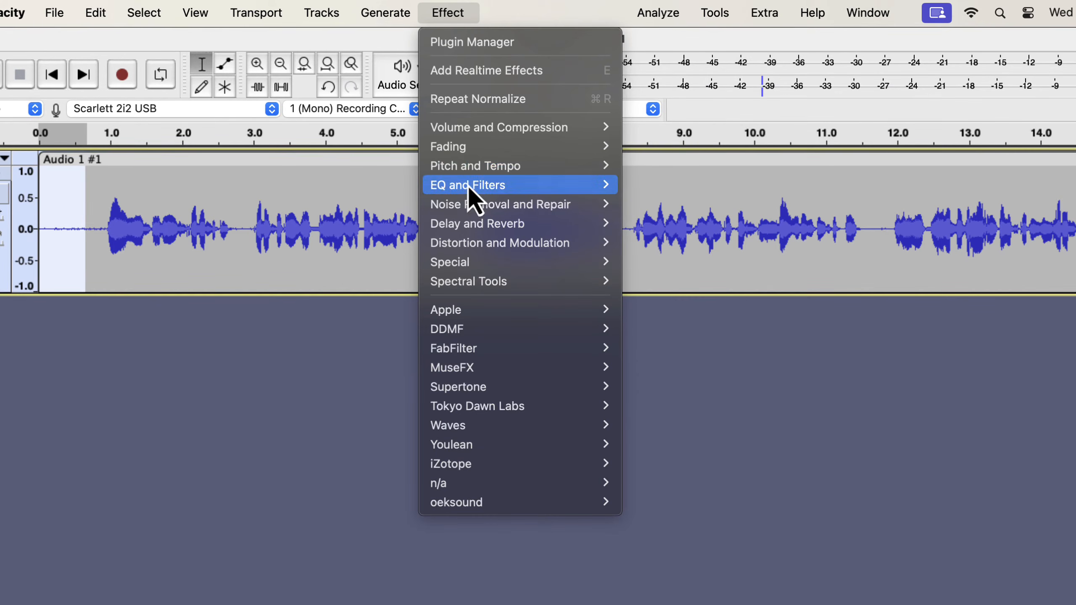
pyautogui.moveTo(474, 205)
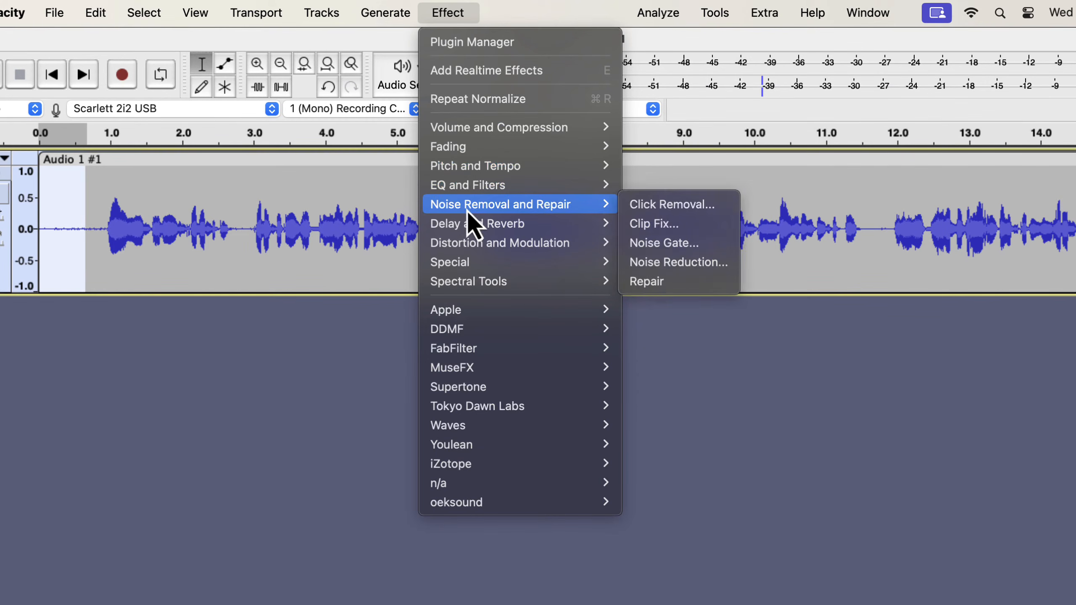
pyautogui.click(654, 263)
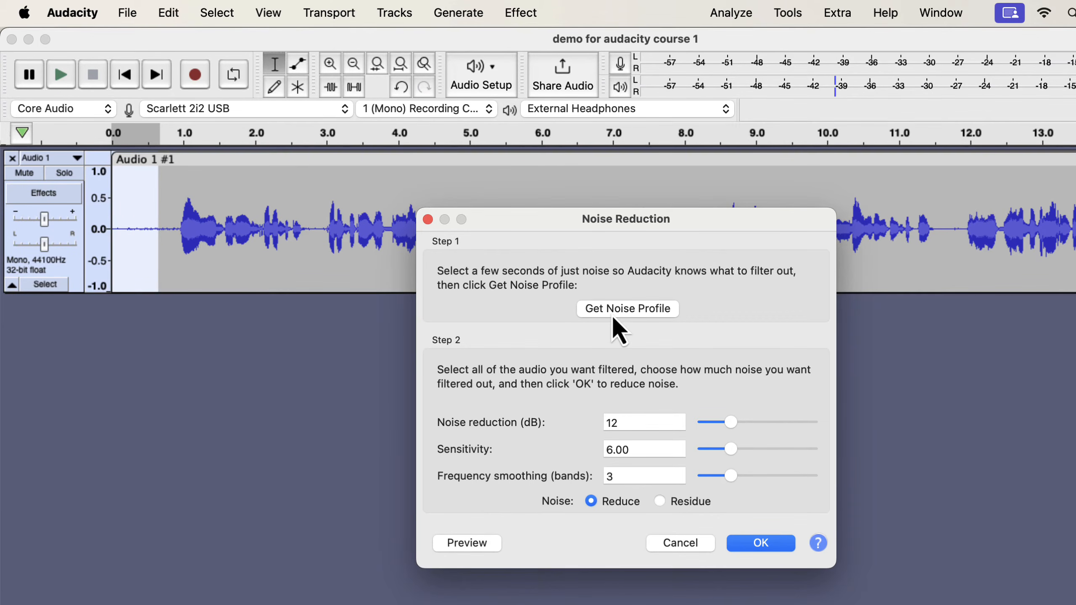
pyautogui.click(613, 313)
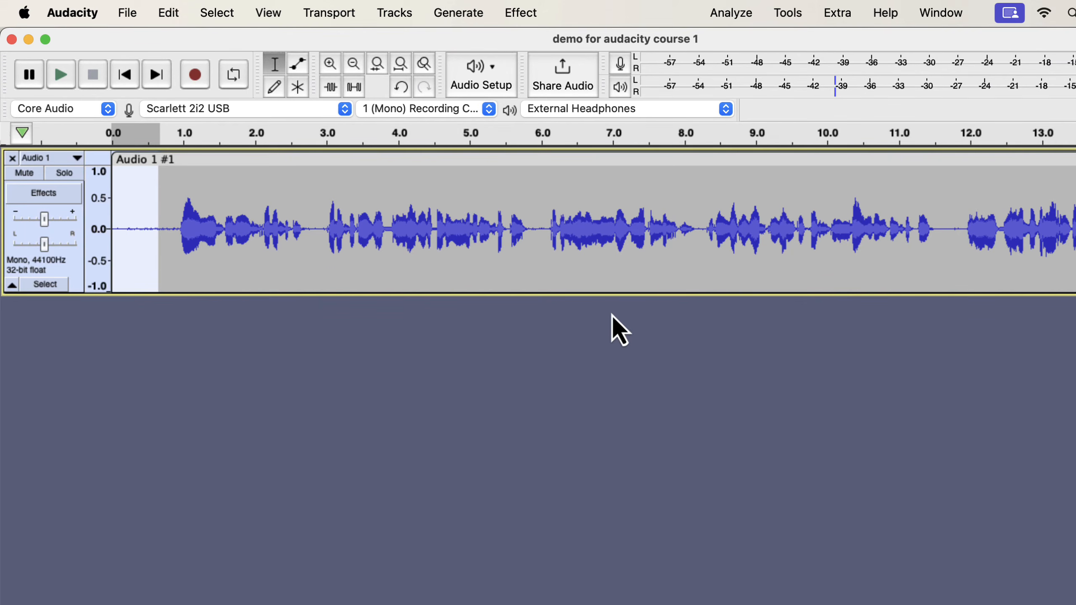
# - Apply Noise Reduction to the whole voice clip at 12 dB, sensitivity 6.00 and 6 frequency smoothing bands, and play the opening pause
pyautogui.doubleClick(329, 213)
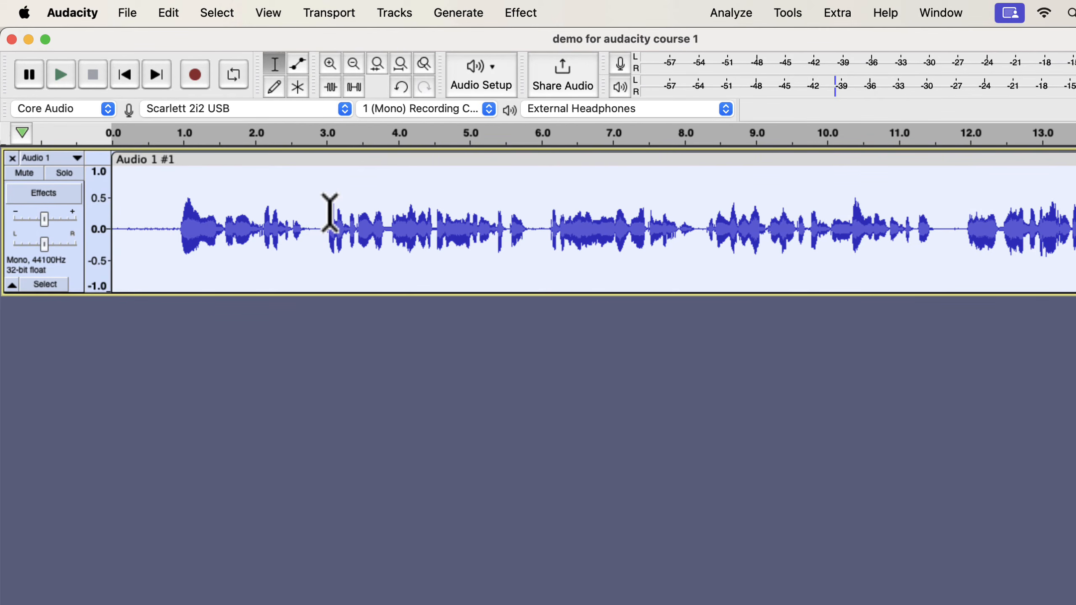
pyautogui.click(521, 13)
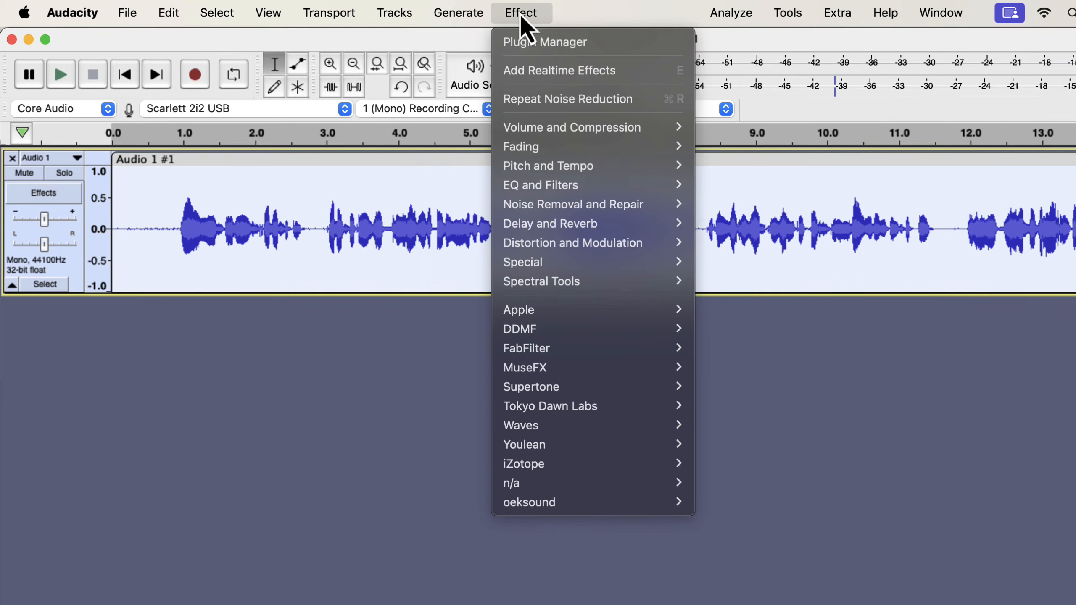
pyautogui.moveTo(545, 208)
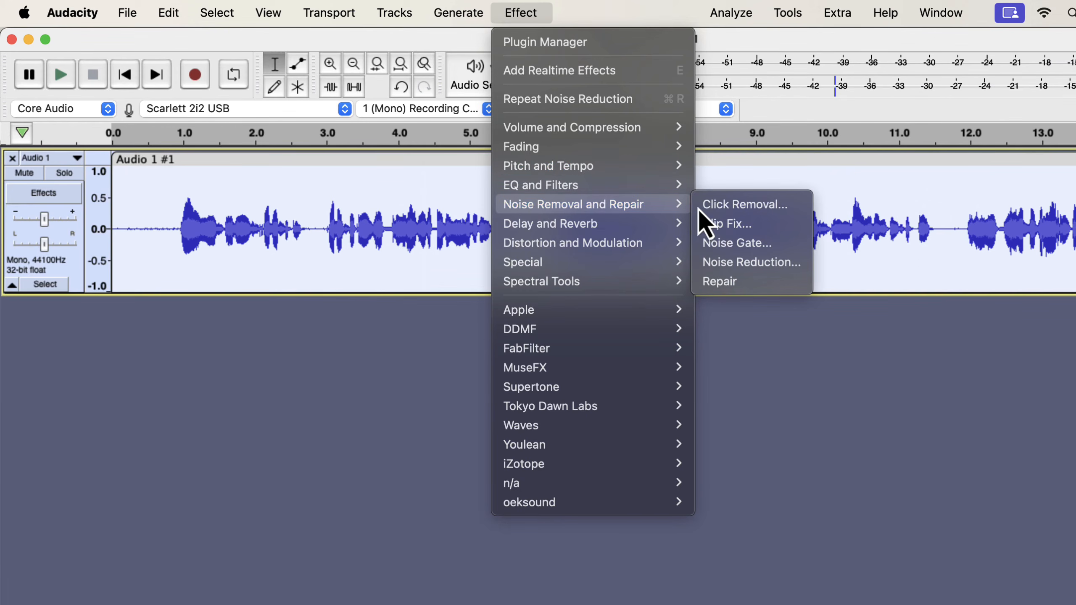
pyautogui.click(727, 265)
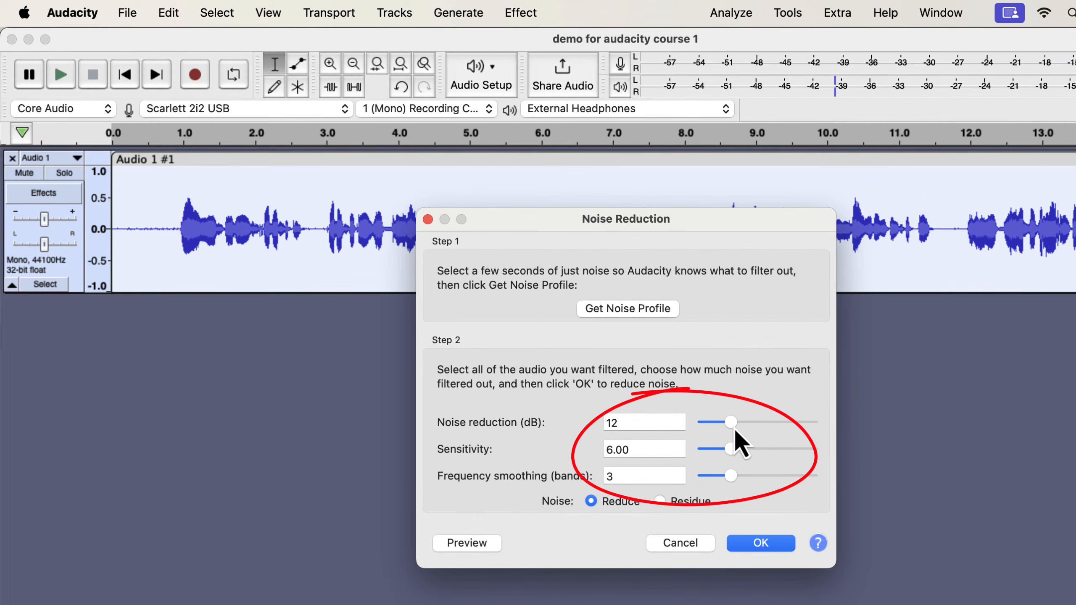
pyautogui.moveTo(734, 427); pyautogui.dragTo(721, 427)
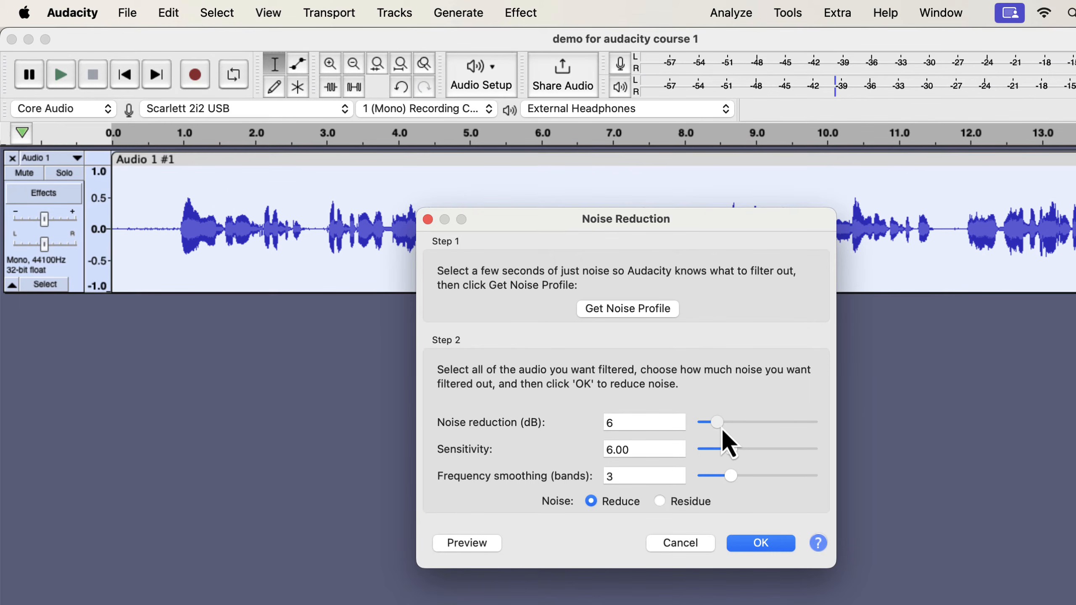
pyautogui.moveTo(731, 478); pyautogui.dragTo(749, 477)
pyautogui.moveTo(719, 429); pyautogui.dragTo(734, 430)
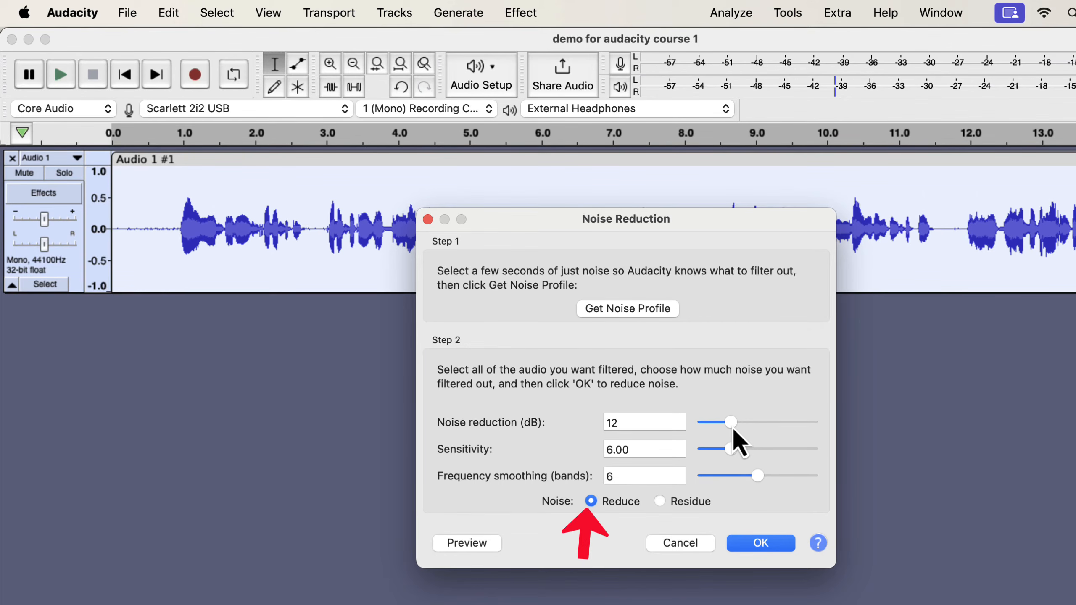
pyautogui.click(756, 545)
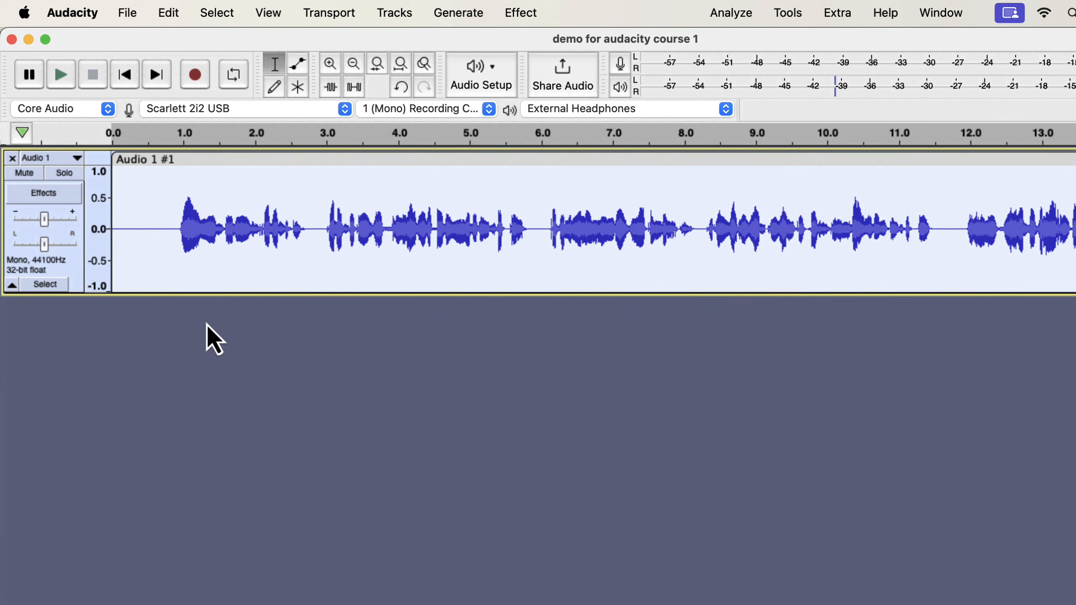
pyautogui.moveTo(168, 229); pyautogui.dragTo(110, 225)
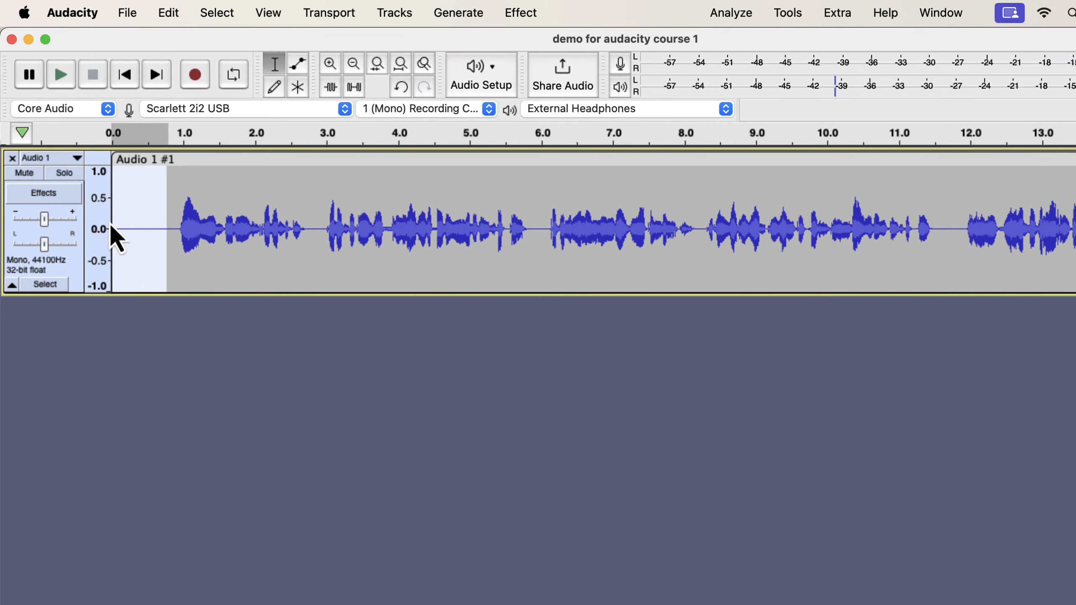
pyautogui.press('space')
# - Apply Filter Curve EQ to the whole clip using the Low rolloff for speech preset, with the rolloff bend shifted to about 80 Hz
pyautogui.doubleClick(240, 206)
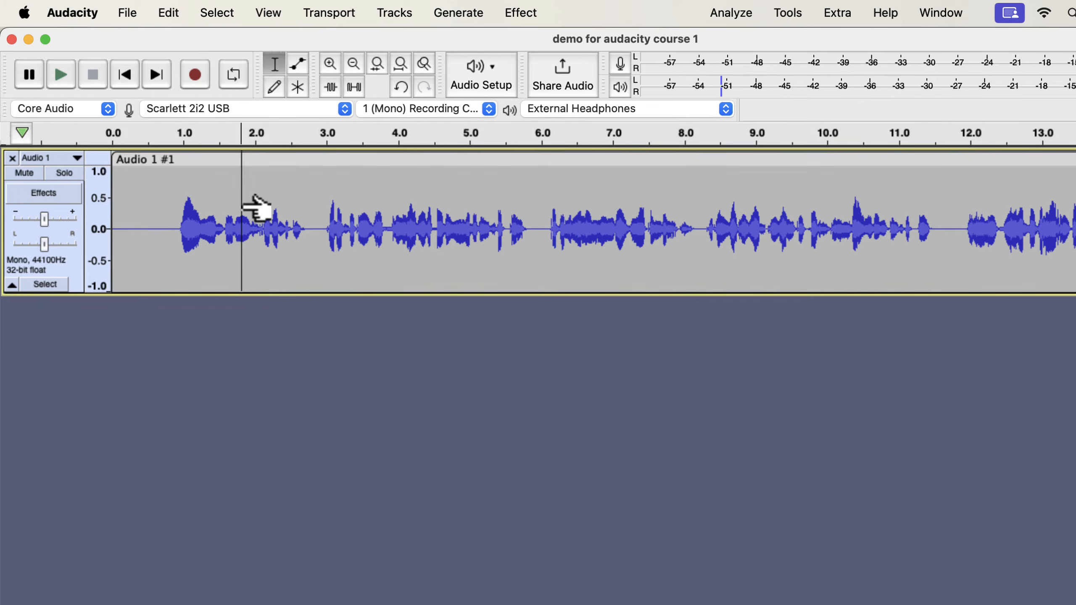
pyautogui.click(525, 14)
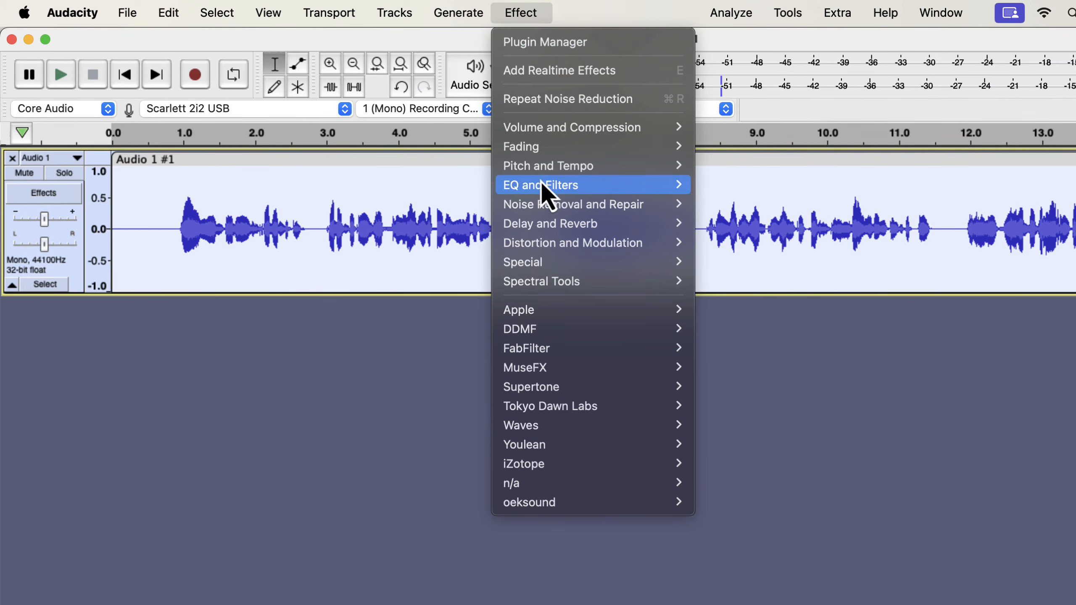
pyautogui.moveTo(544, 187)
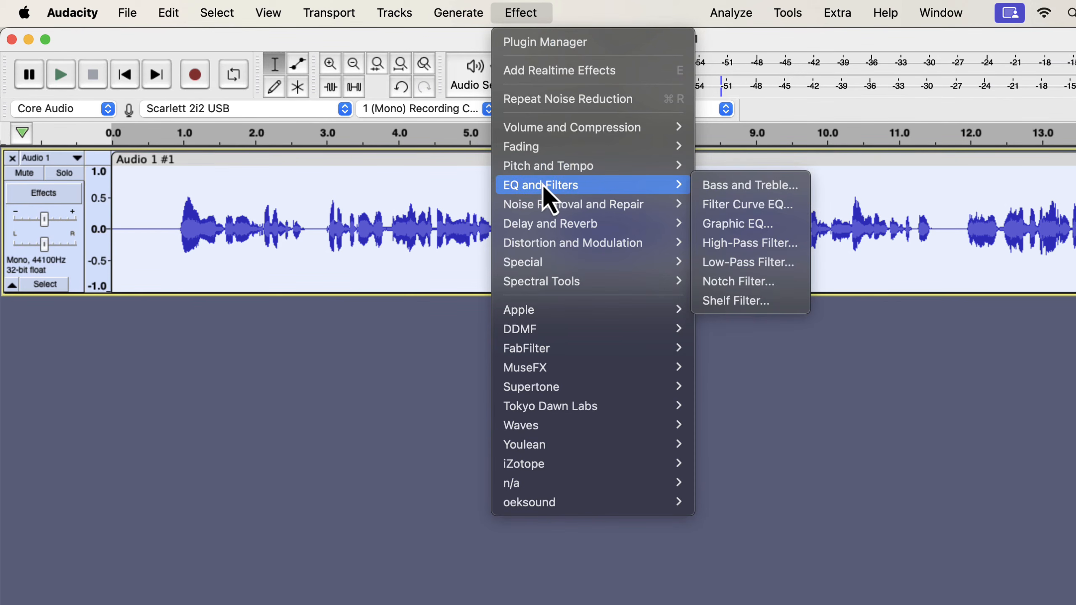
pyautogui.click(729, 205)
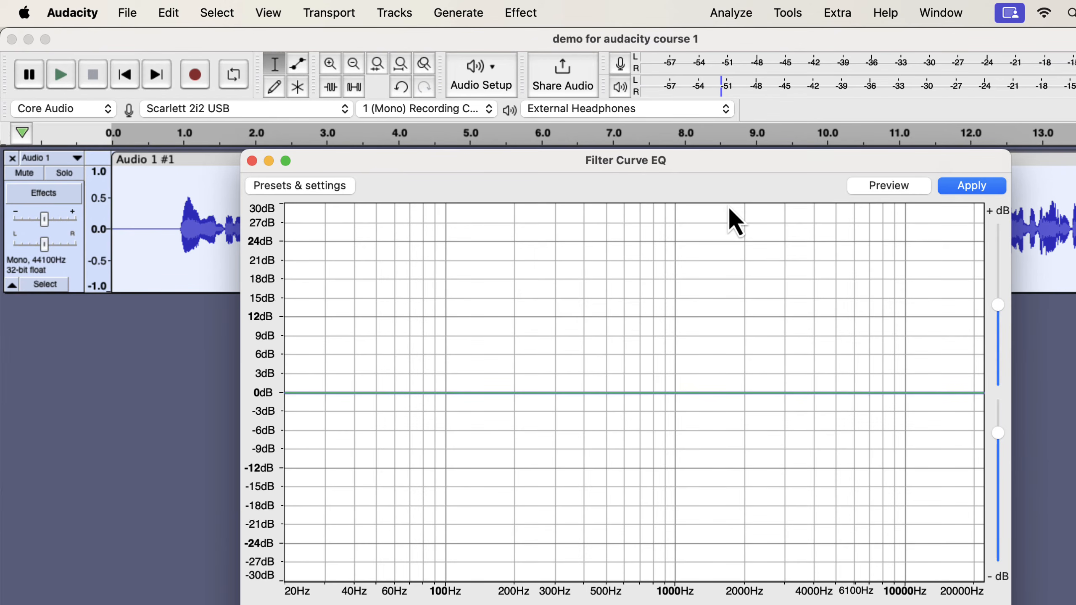
pyautogui.click(283, 187)
pyautogui.moveTo(291, 275)
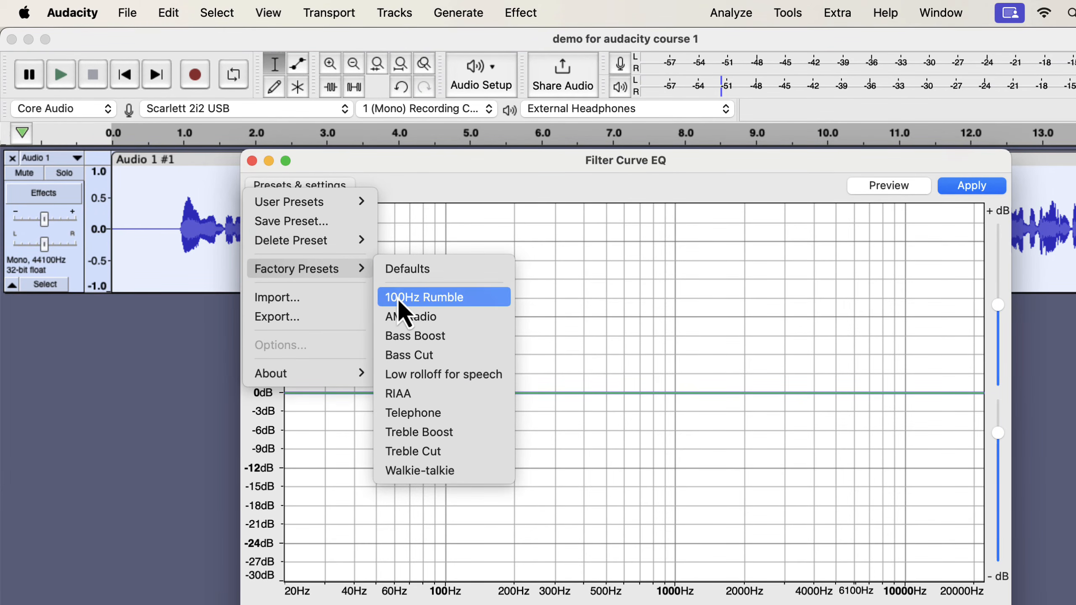
pyautogui.click(489, 381)
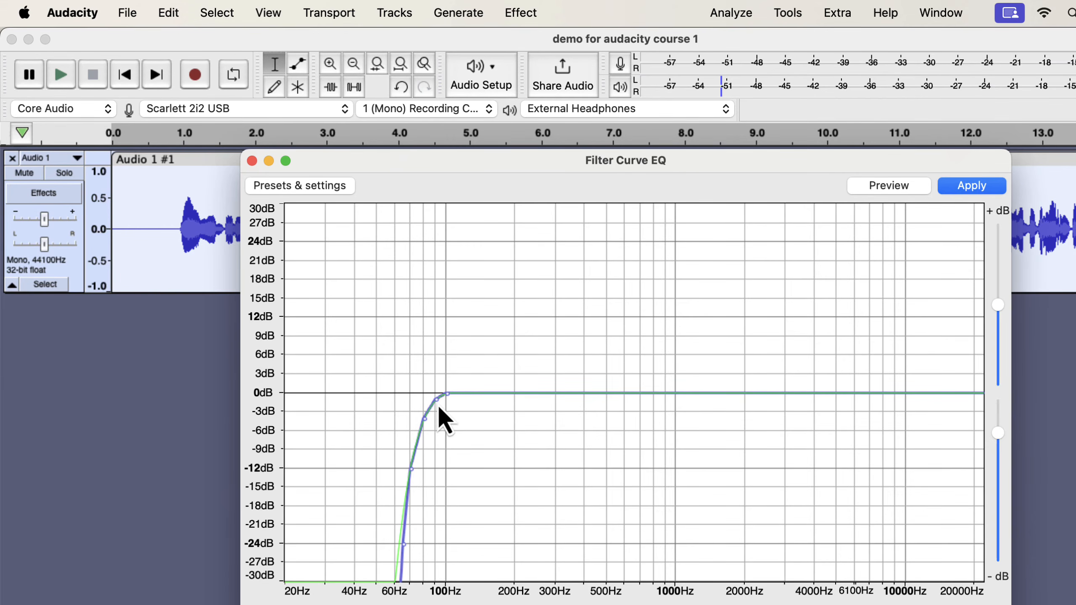
pyautogui.moveTo(437, 405); pyautogui.dragTo(415, 425)
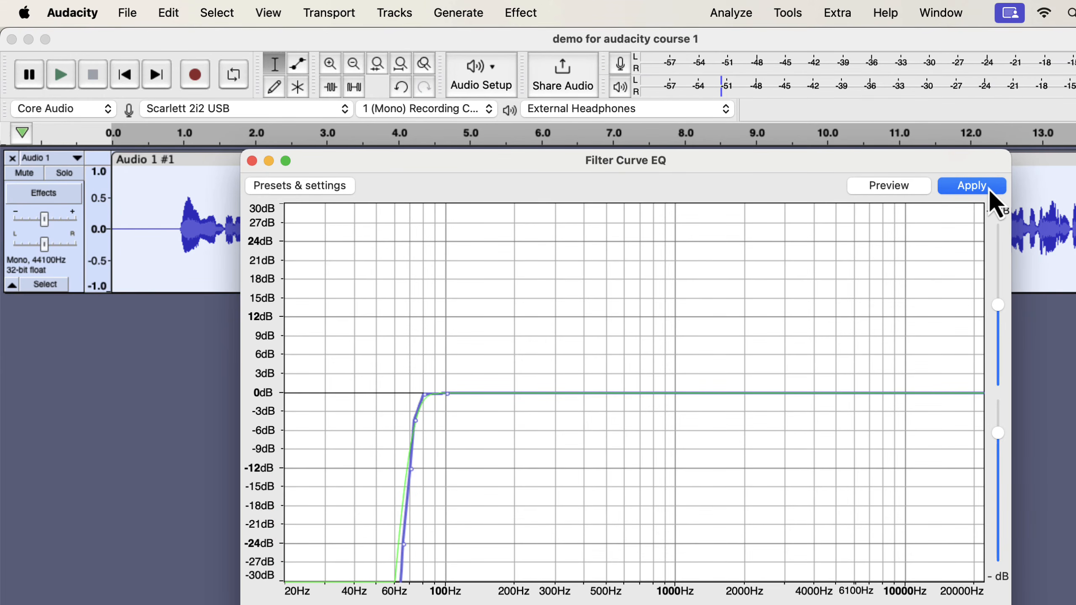
pyautogui.click(972, 186)
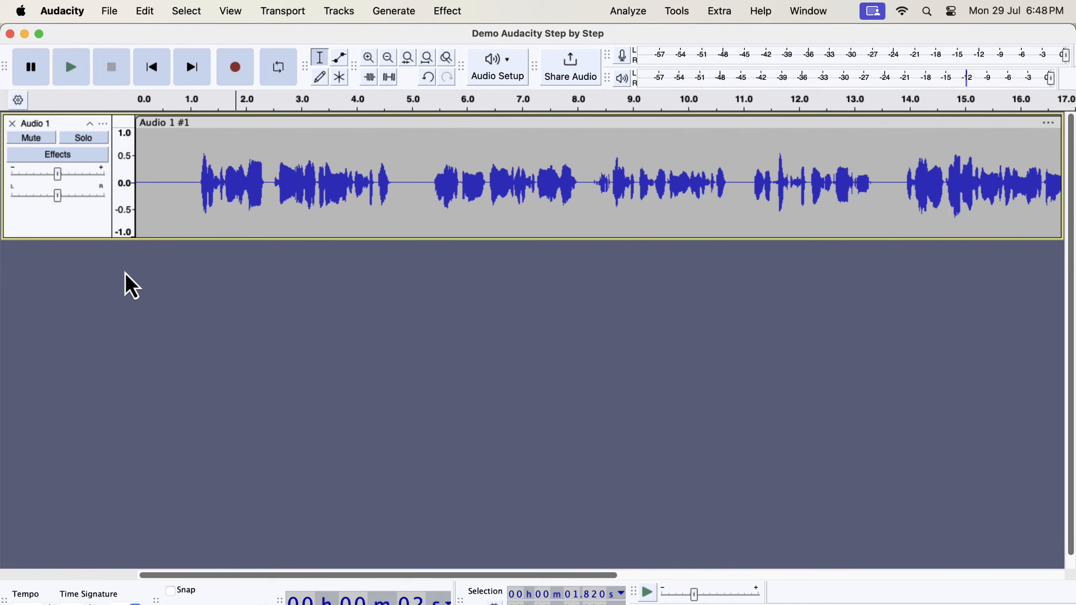
# - Open the Compressor effect for the whole voice clip and place its dialog clear of the waveform
pyautogui.doubleClick(313, 192)
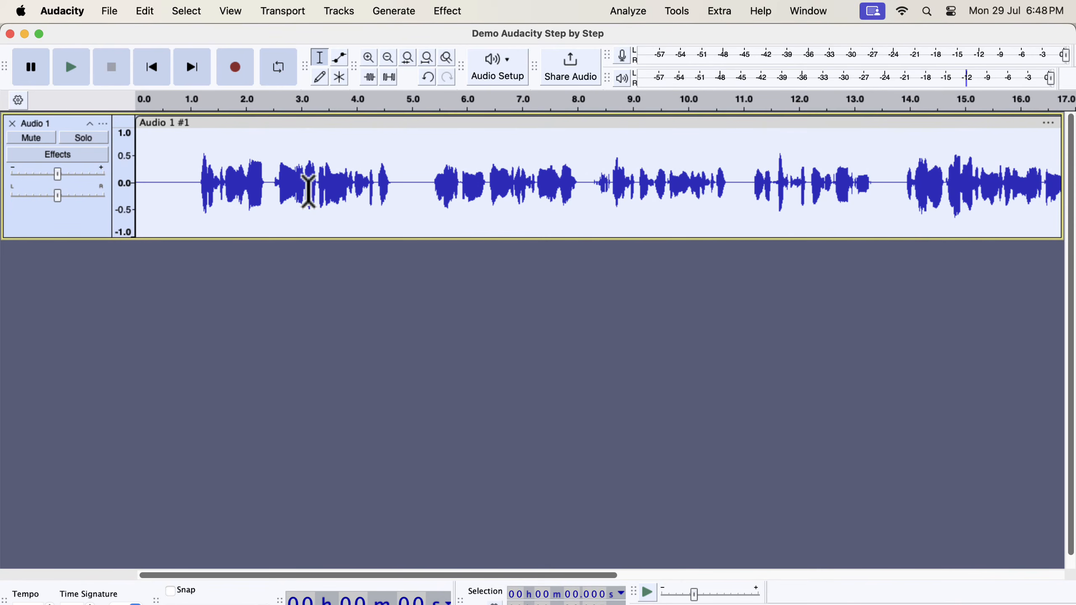
pyautogui.click(449, 13)
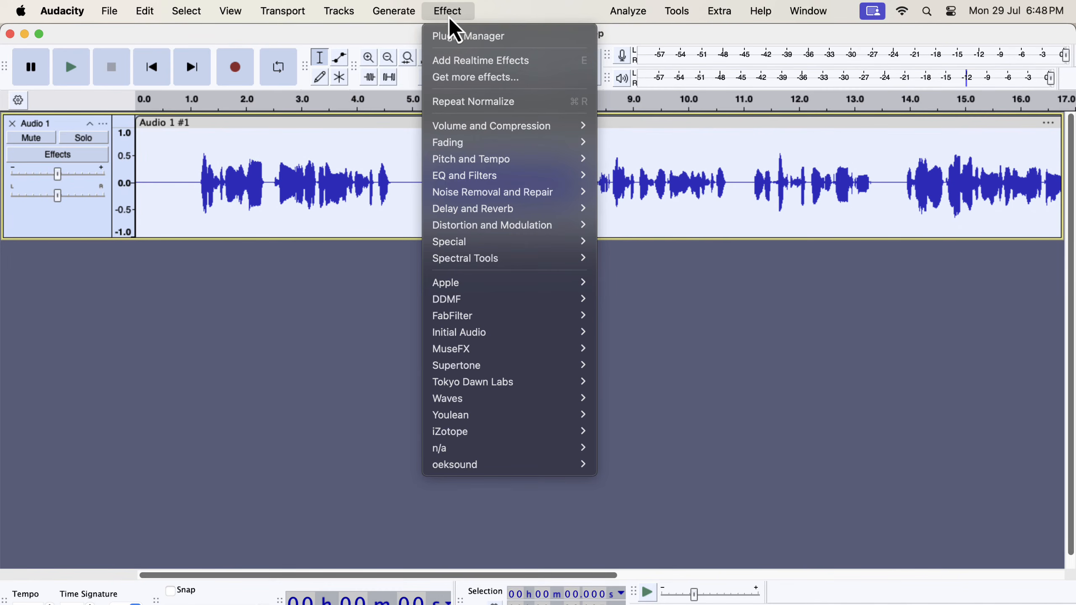
pyautogui.moveTo(474, 127)
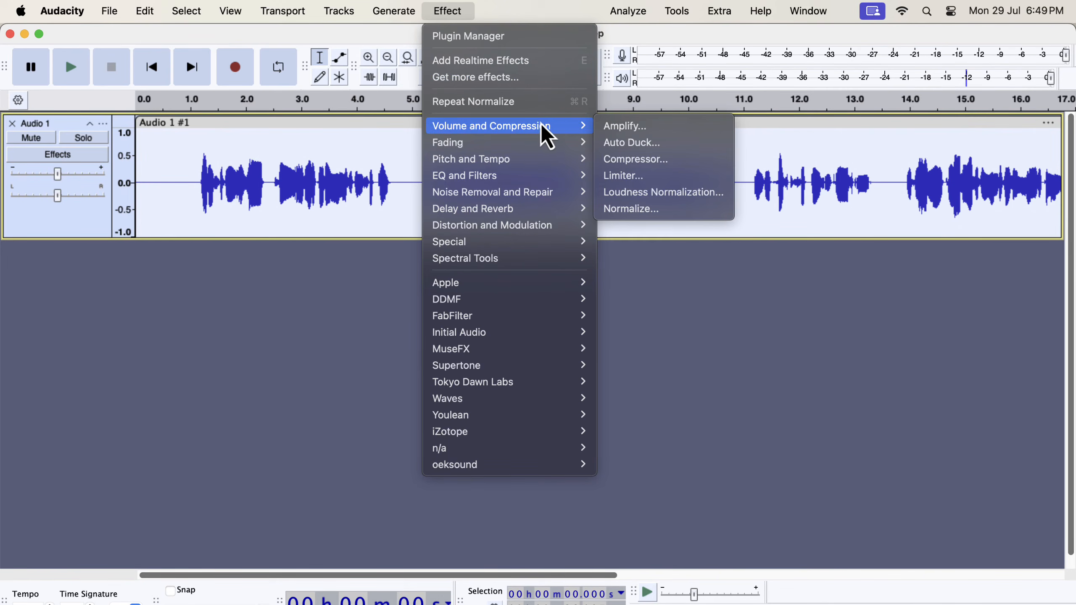
pyautogui.click(614, 161)
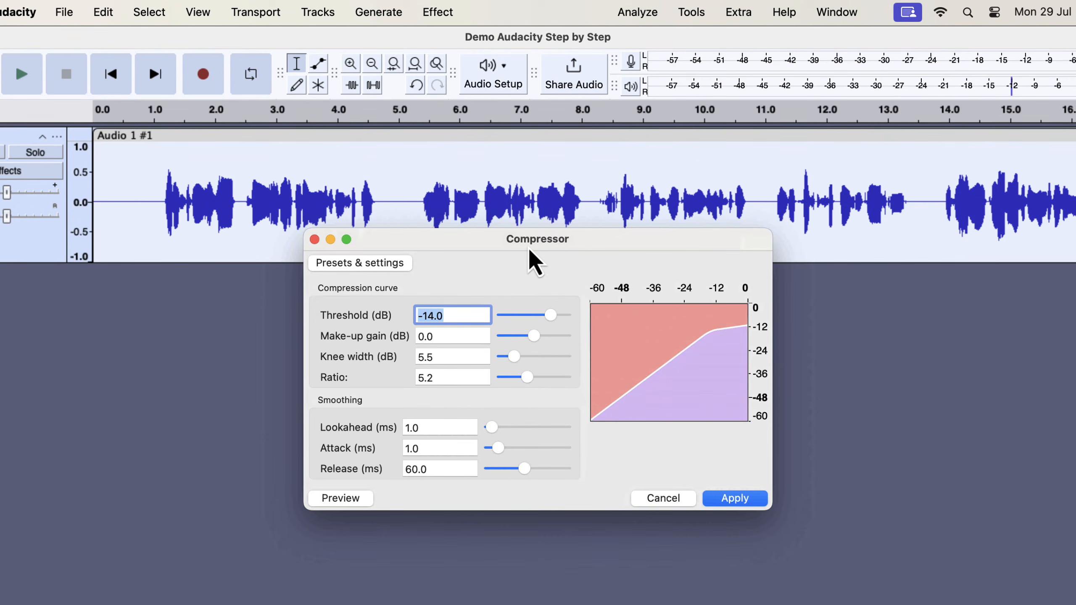
pyautogui.moveTo(528, 243); pyautogui.dragTo(497, 280)
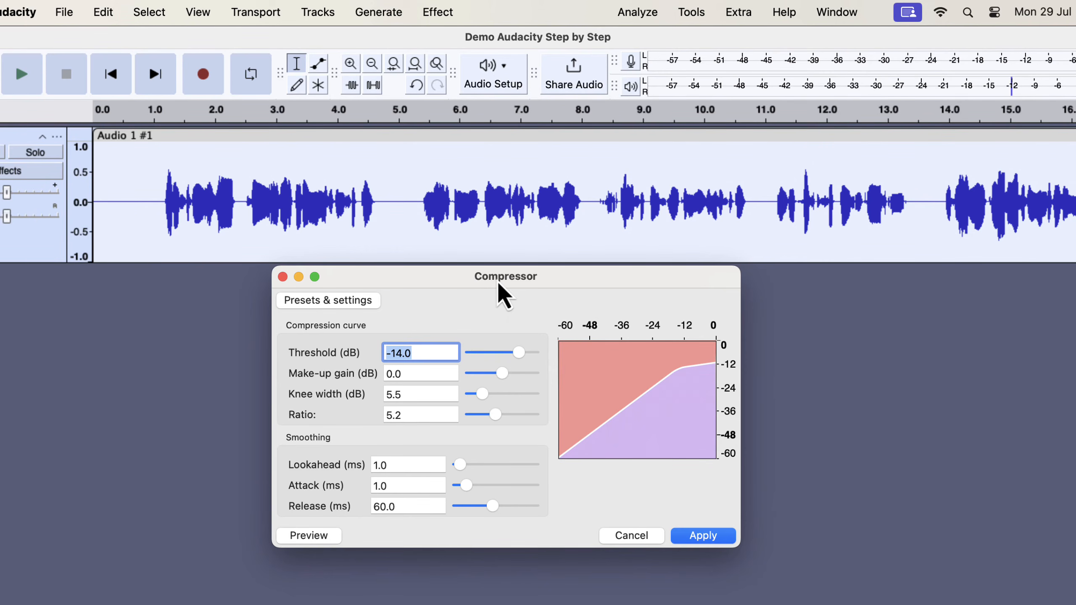
# - Try the Compressor's Defaults factory preset with the threshold lowered to -14.9 dB and the ratio raised to 15.7
pyautogui.click(340, 303)
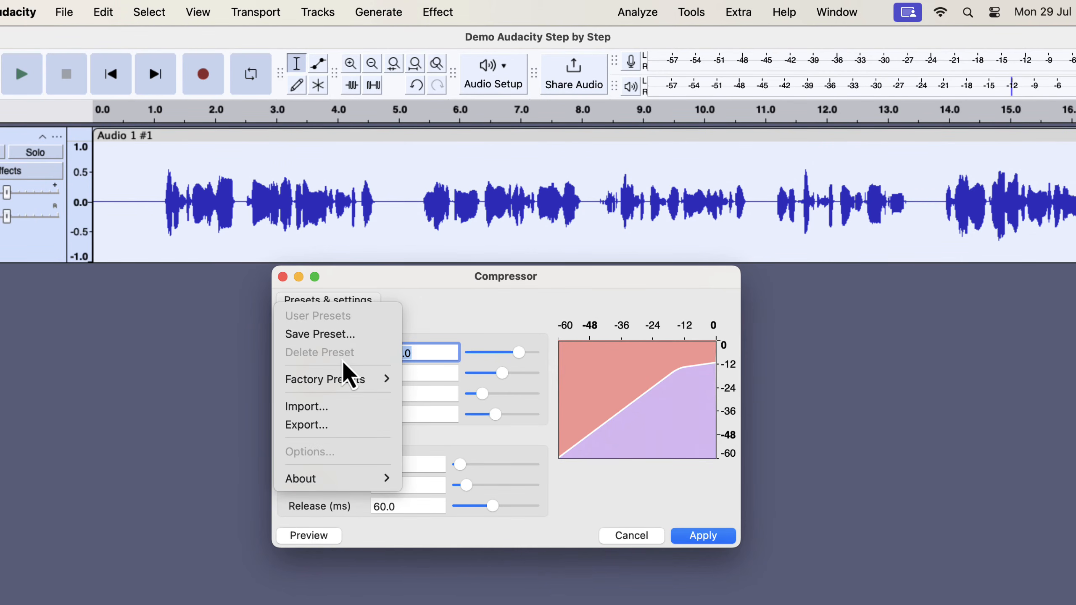
pyautogui.moveTo(346, 382)
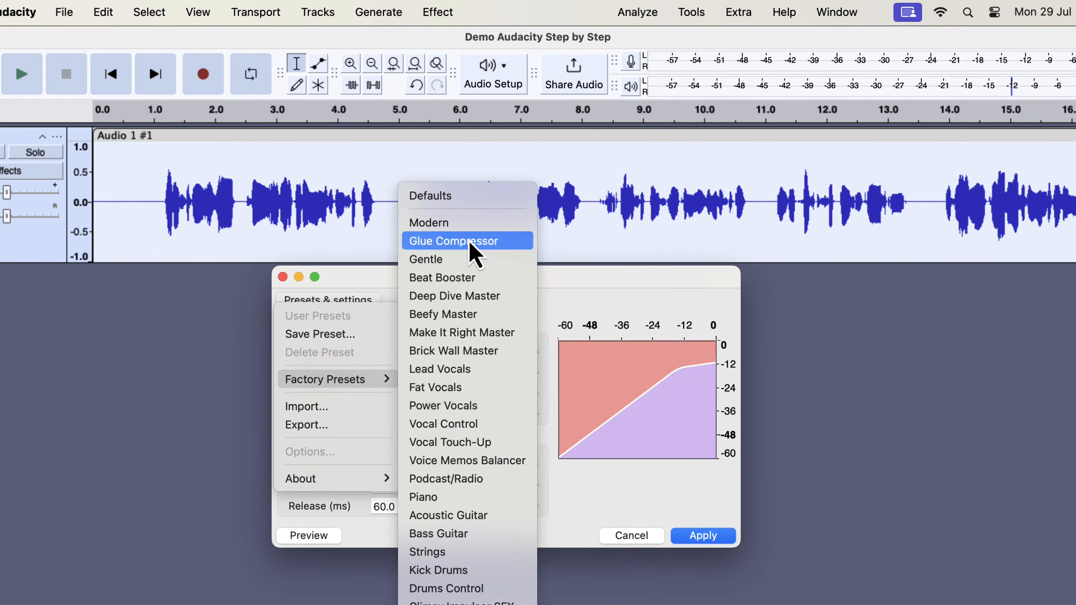
pyautogui.click(469, 195)
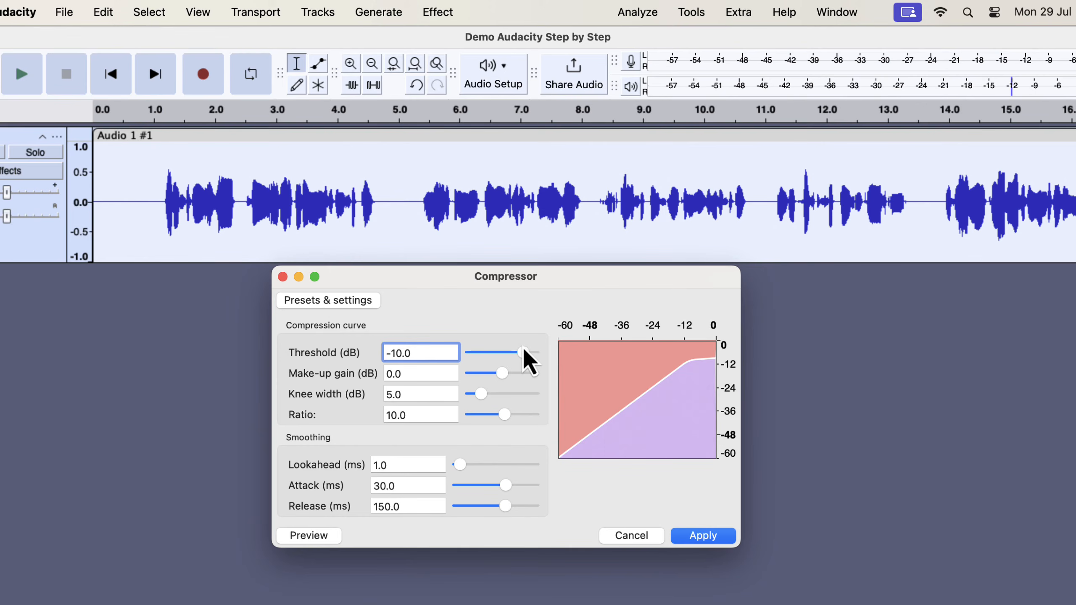
pyautogui.moveTo(524, 353)
pyautogui.mouseDown()
pyautogui.moveTo(496, 349)
pyautogui.moveTo(518, 347)
pyautogui.mouseUp()
pyautogui.moveTo(509, 420)
pyautogui.mouseDown()
pyautogui.moveTo(525, 422)
pyautogui.moveTo(481, 421)
pyautogui.moveTo(512, 413)
pyautogui.mouseUp()
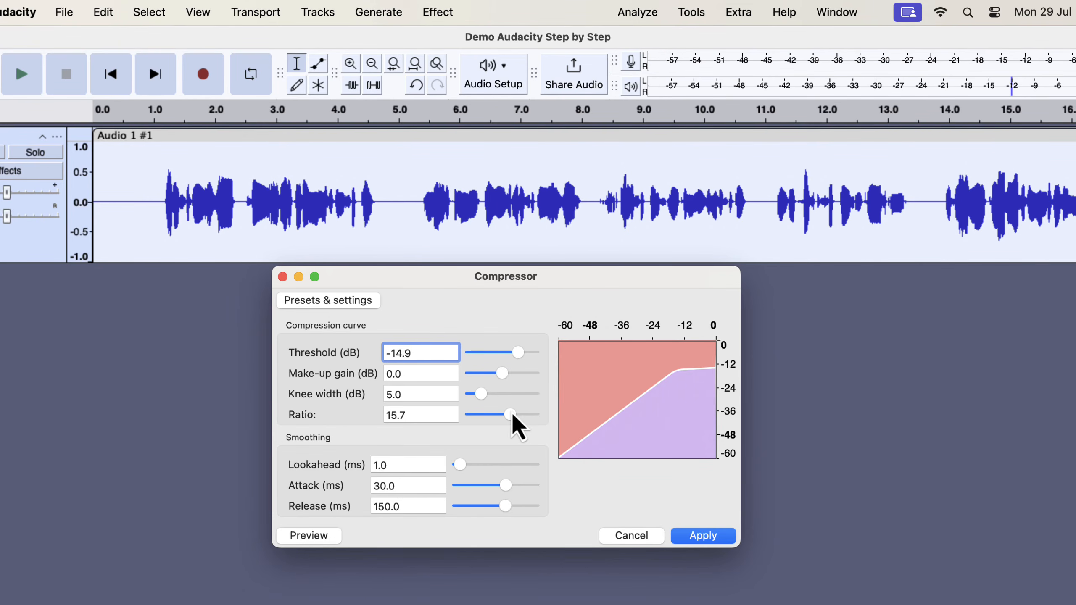
# - Compress the voice clip with the Lead Vocals factory preset, keeping its -14.0 dB threshold and 5.2 ratio
pyautogui.click(352, 302)
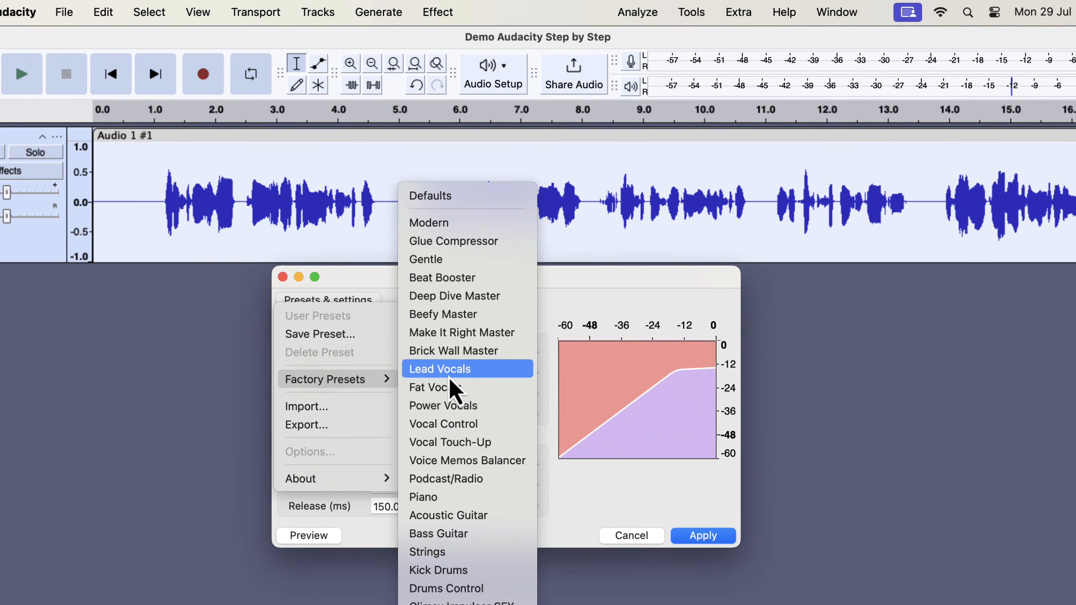
pyautogui.click(506, 371)
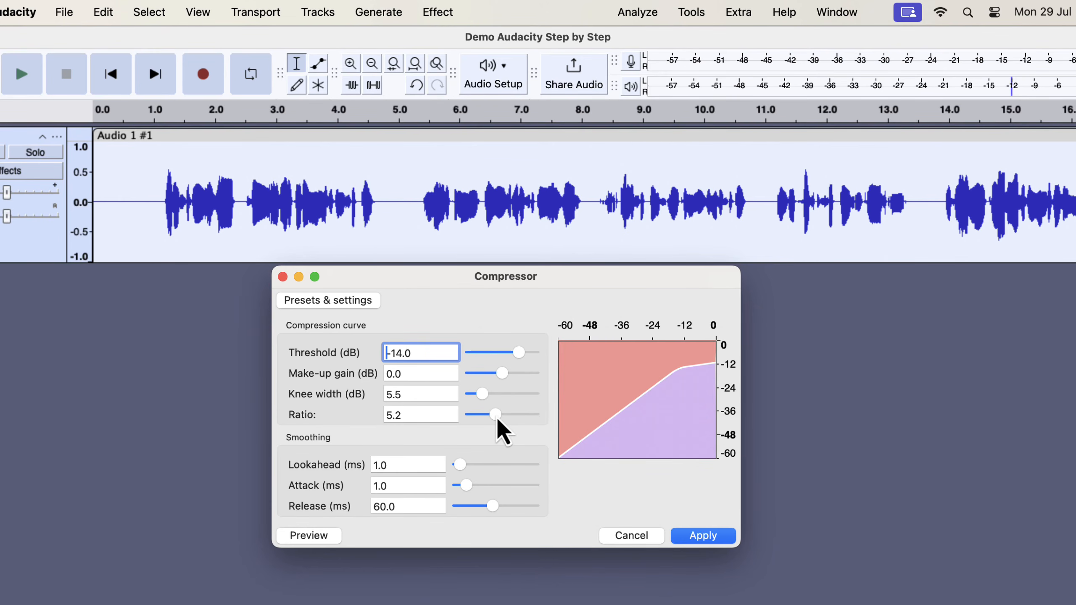
pyautogui.moveTo(496, 415); pyautogui.dragTo(493, 417)
pyautogui.moveTo(493, 417); pyautogui.dragTo(495, 419)
pyautogui.click(700, 537)
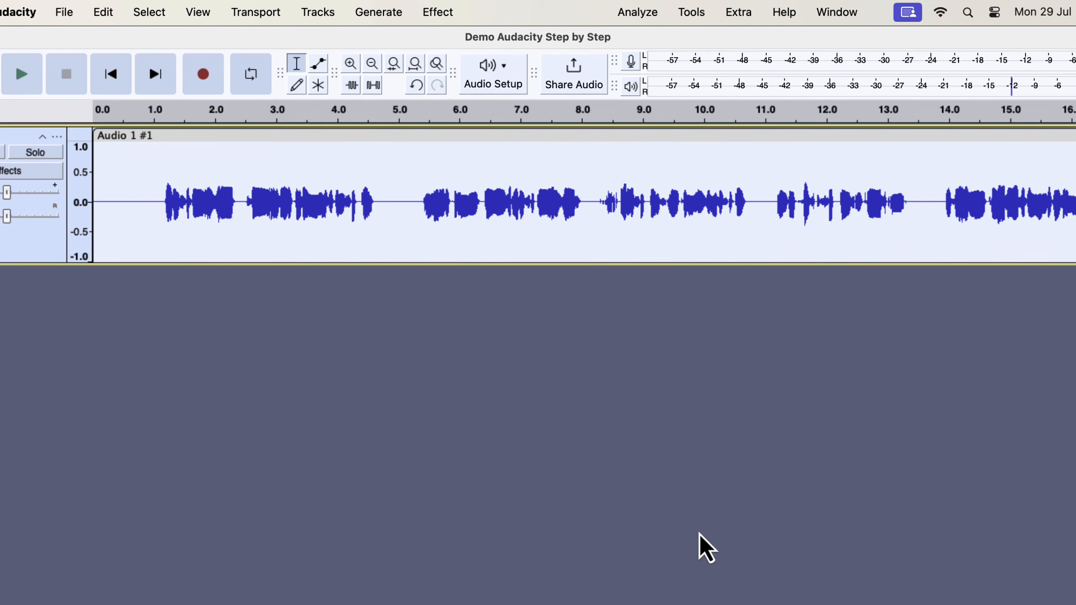
# - Normalize the compressed clip's peak amplitude to -3.0 dB with DC offset removal enabled
pyautogui.click(451, 16)
pyautogui.moveTo(470, 141)
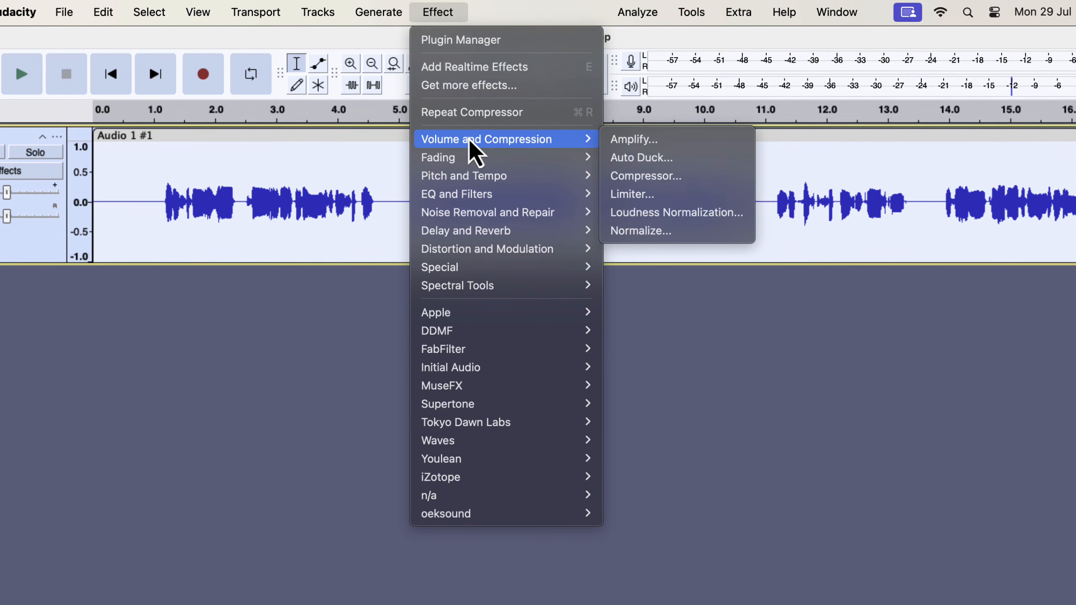
pyautogui.click(637, 232)
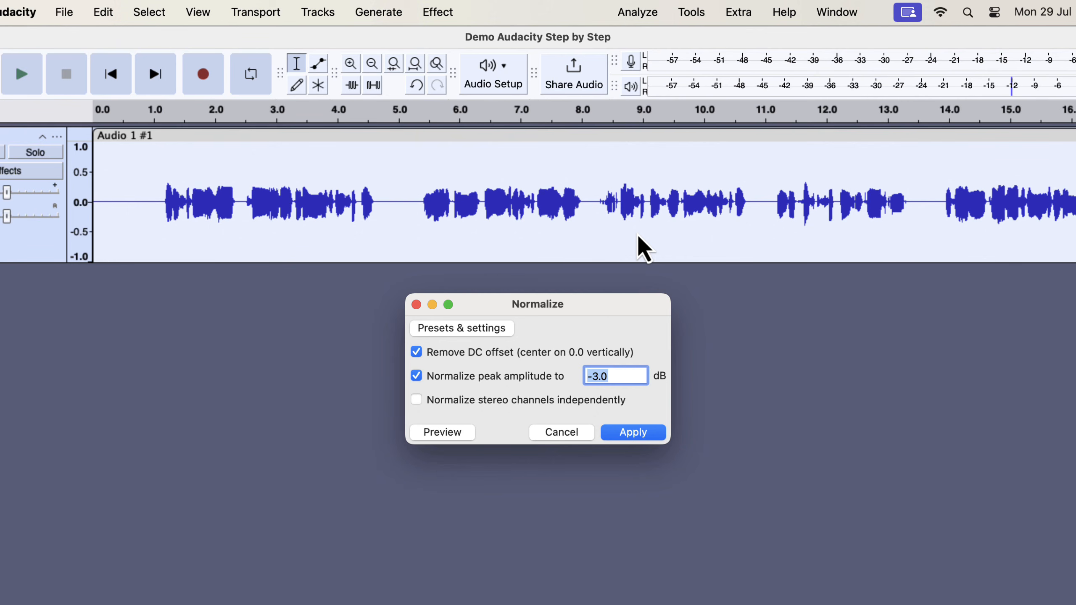
pyautogui.click(644, 437)
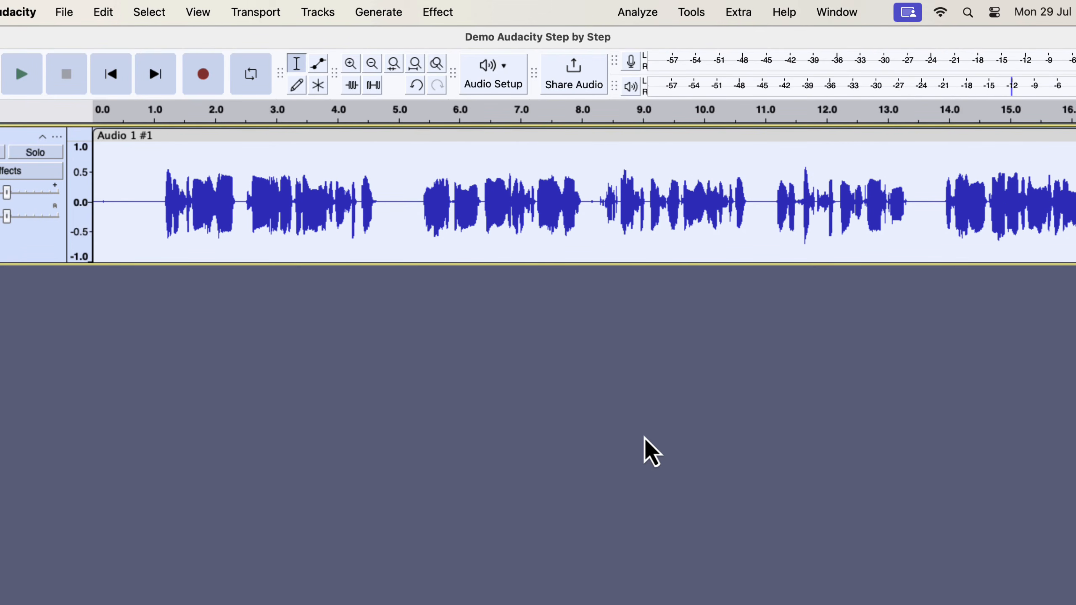
# - Play the processed voice clip from just before the first words through to the end of the speech
pyautogui.click(144, 186)
pyautogui.press('space')
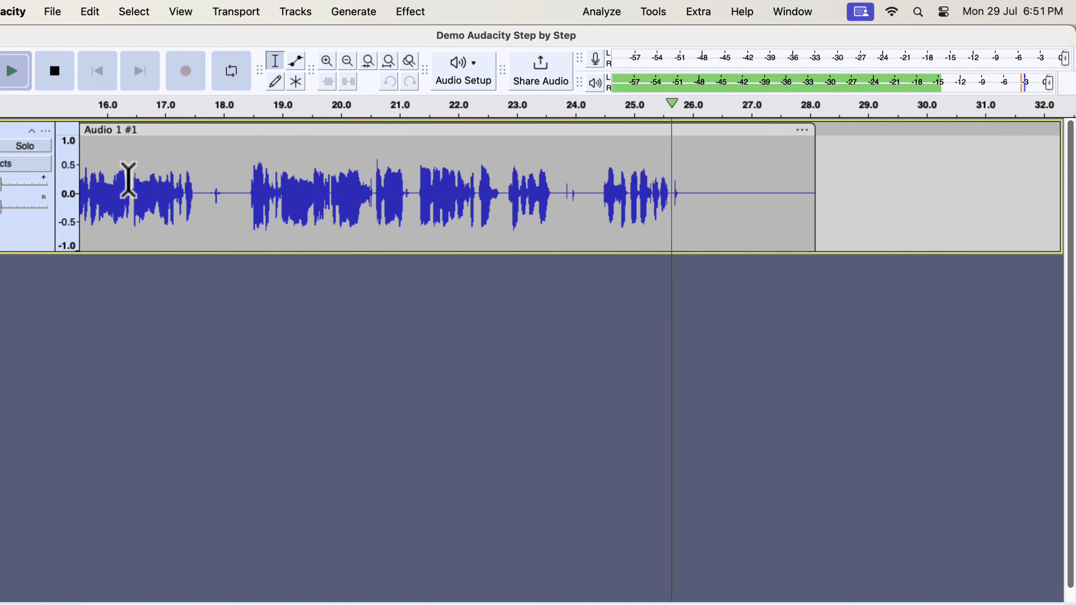
pyautogui.press('space')
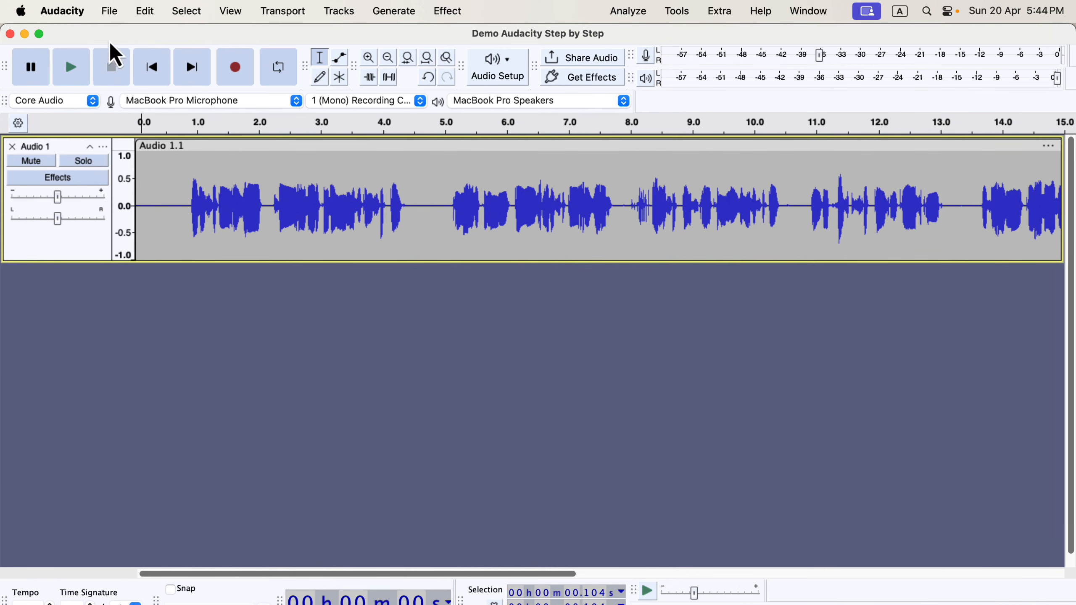
# - Start an audio export of the project and set its destination folder to Sample recording on the Desktop
pyautogui.click(111, 10)
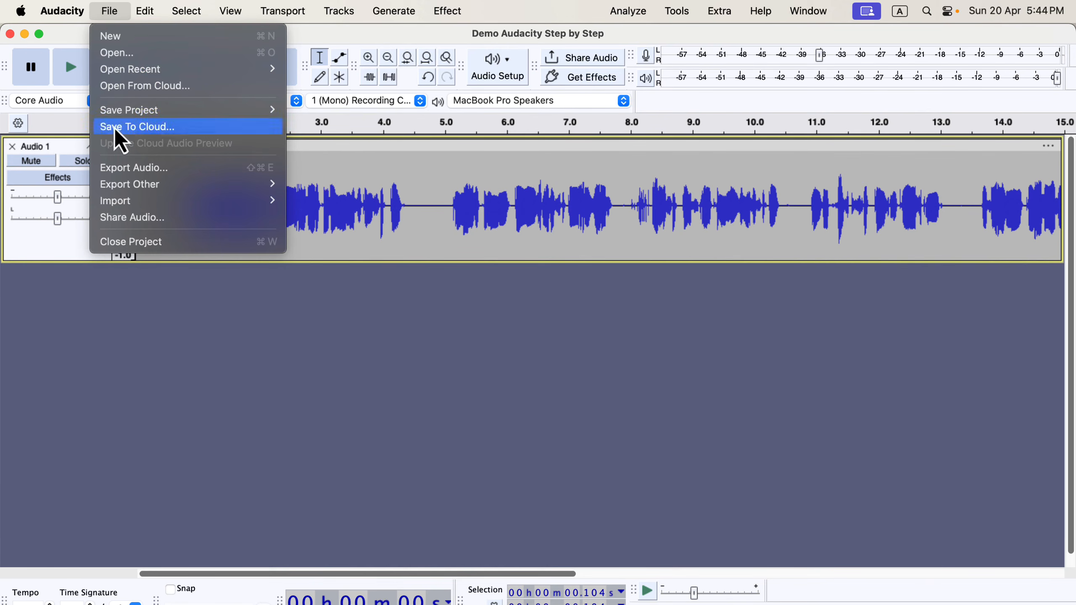
pyautogui.click(210, 168)
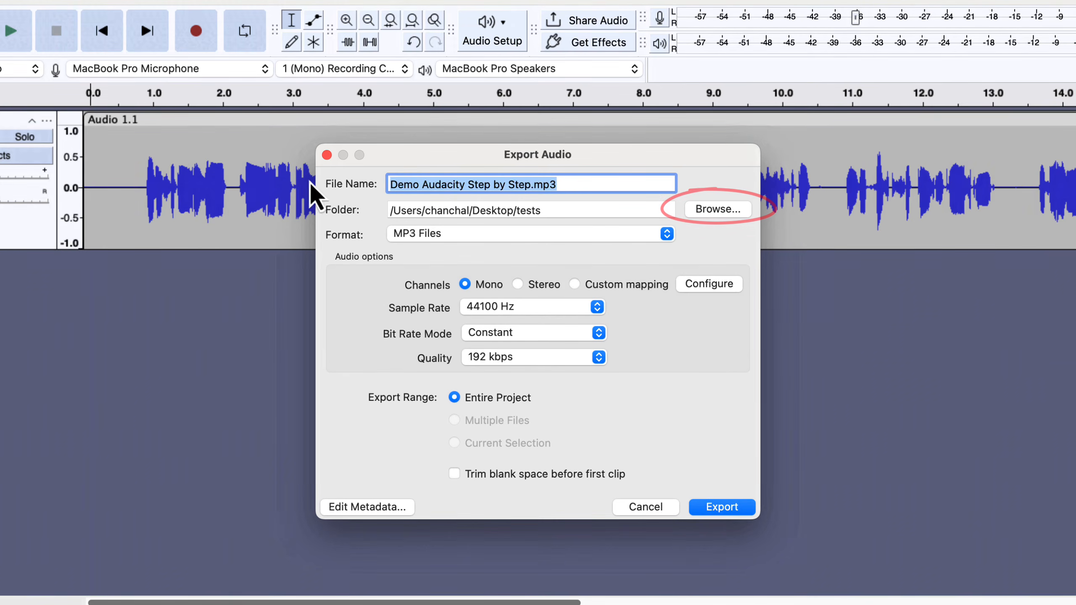
pyautogui.click(697, 217)
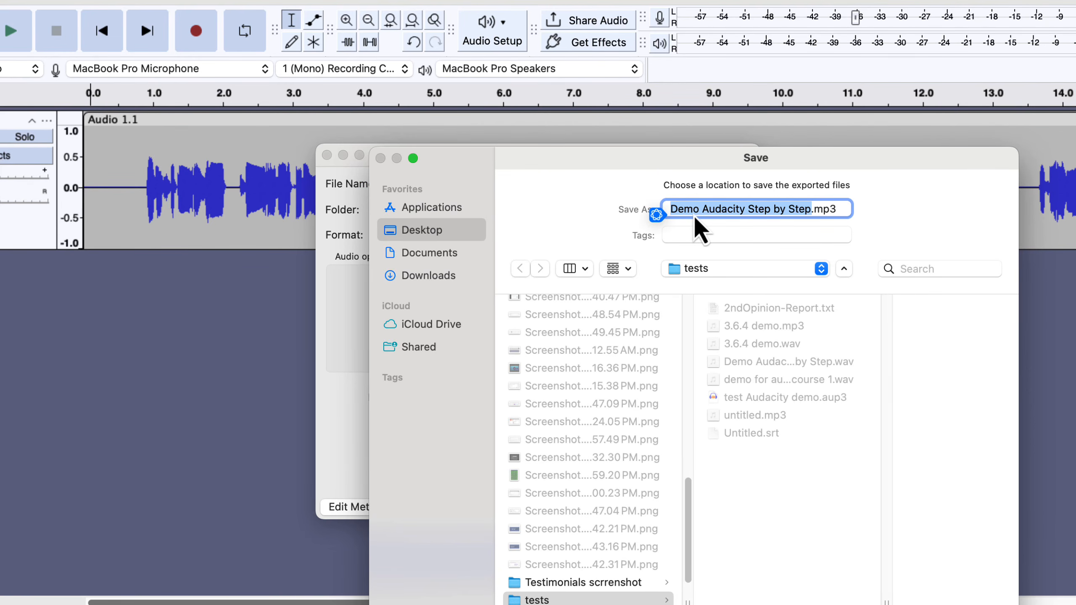
pyautogui.scroll(10, 632, 397)
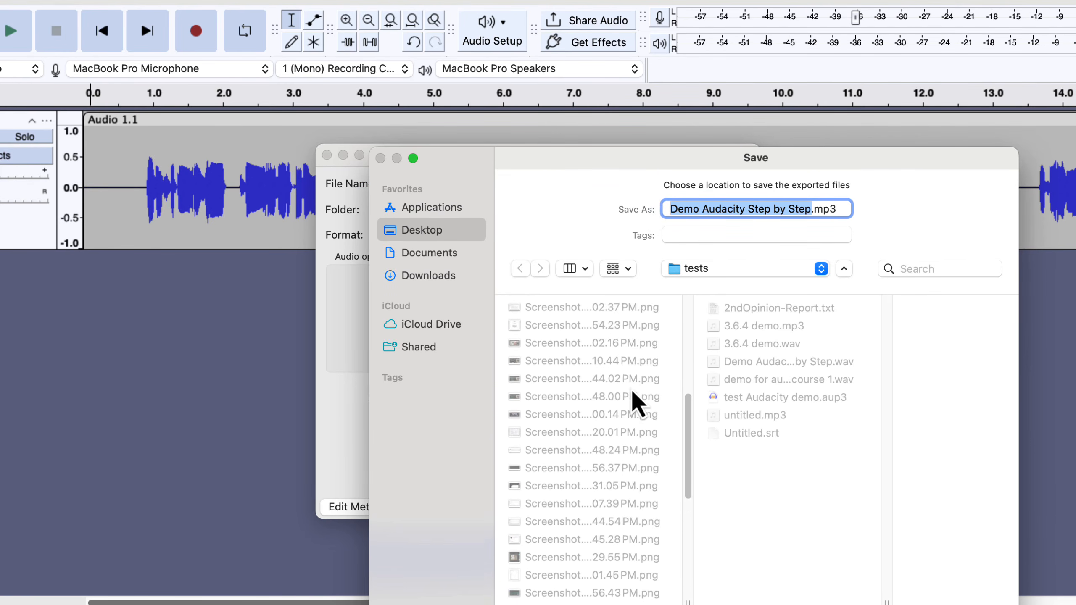
pyautogui.scroll(10, 633, 403)
pyautogui.scroll(5, 633, 398)
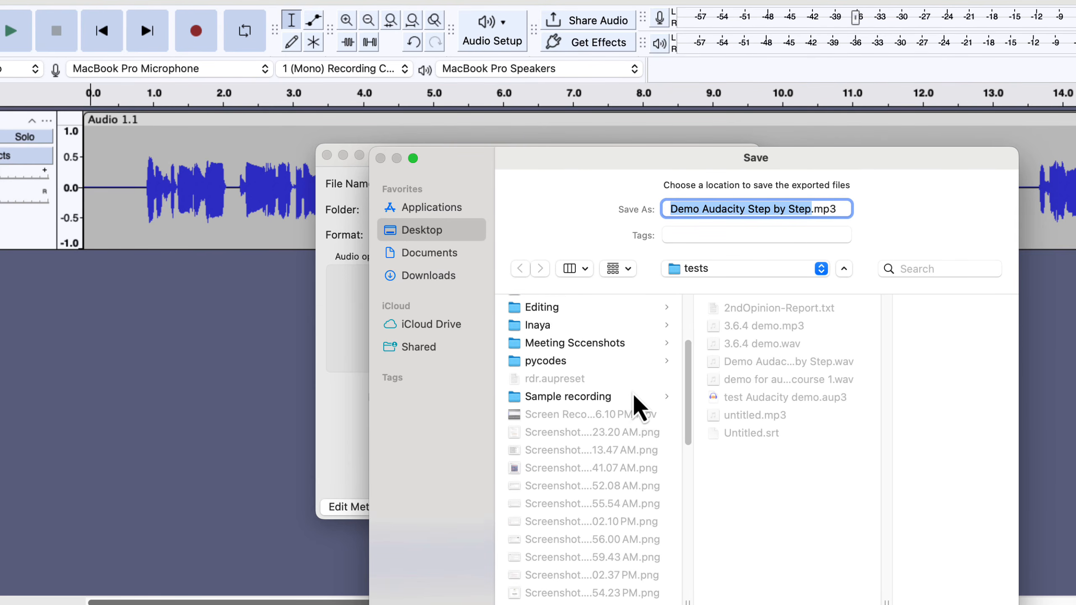
pyautogui.click(592, 414)
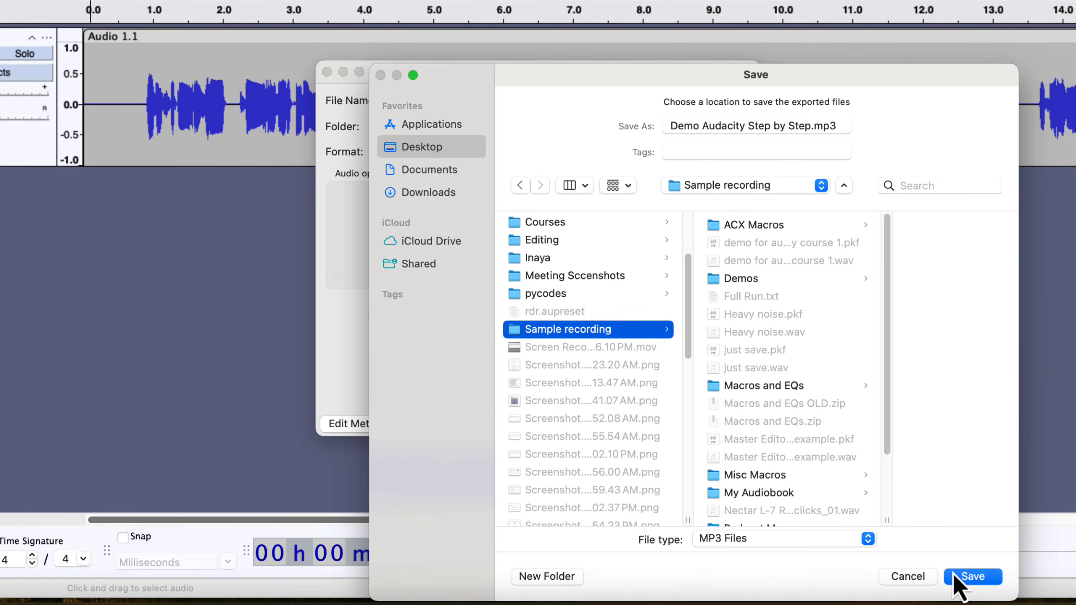
pyautogui.click(970, 576)
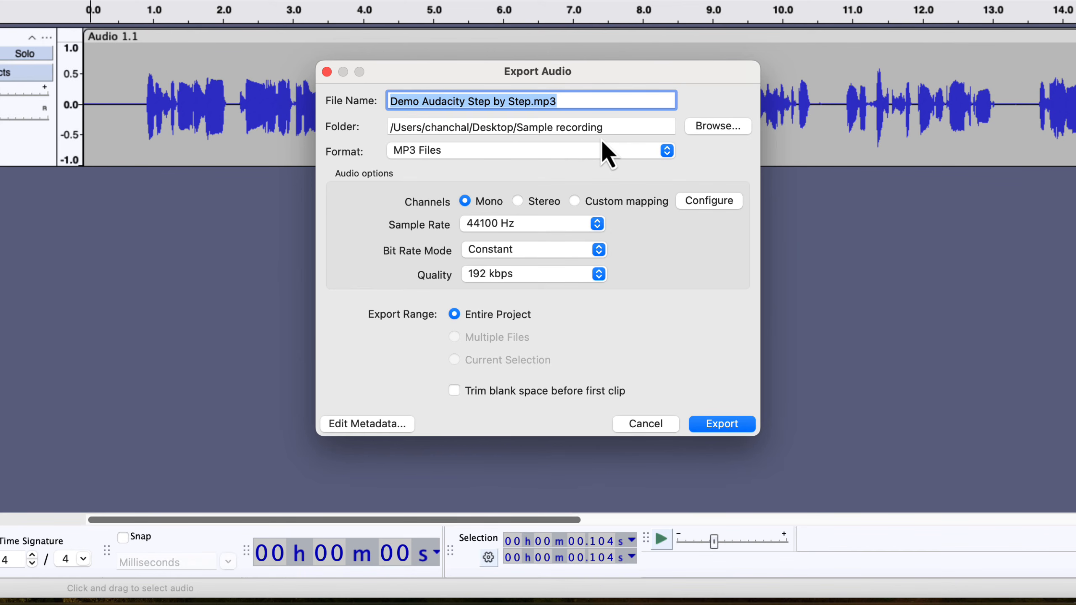
# - Try WAV (Microsoft) as the export format and return to MP3 Files
pyautogui.click(603, 152)
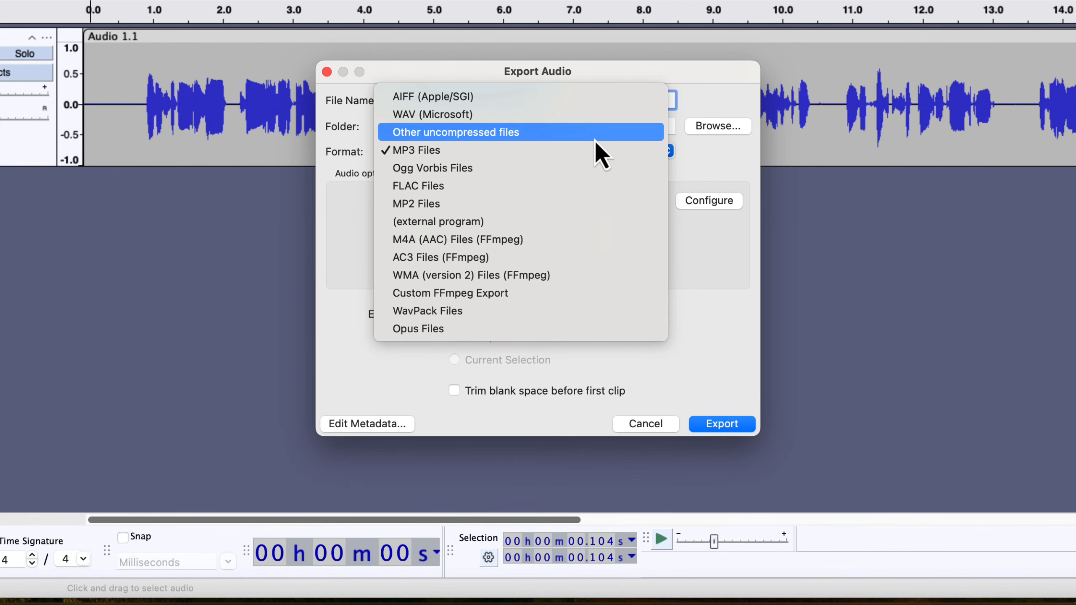
pyautogui.click(582, 114)
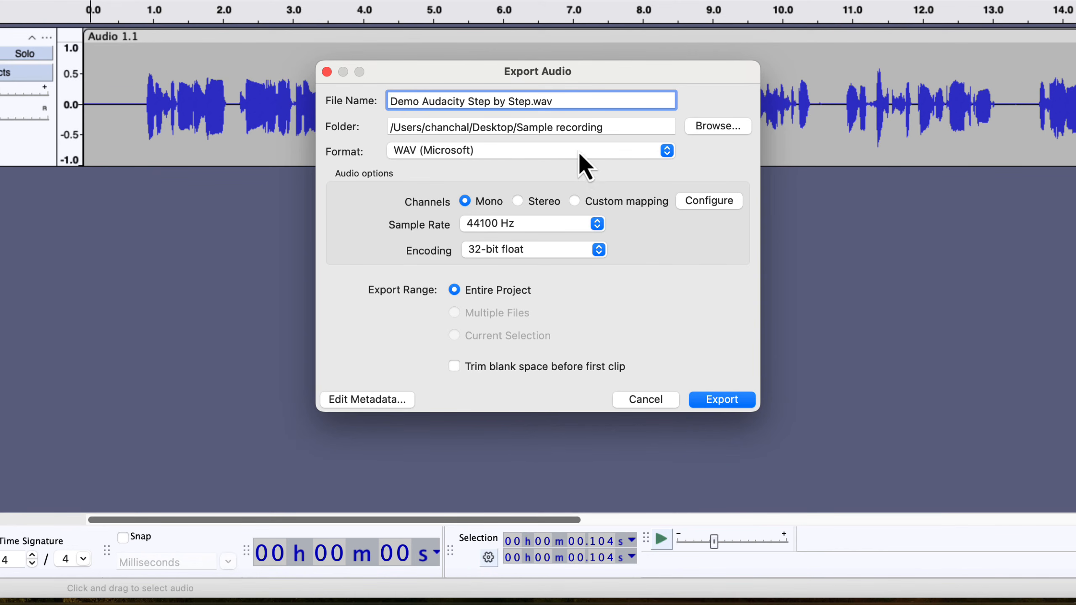
pyautogui.click(579, 150)
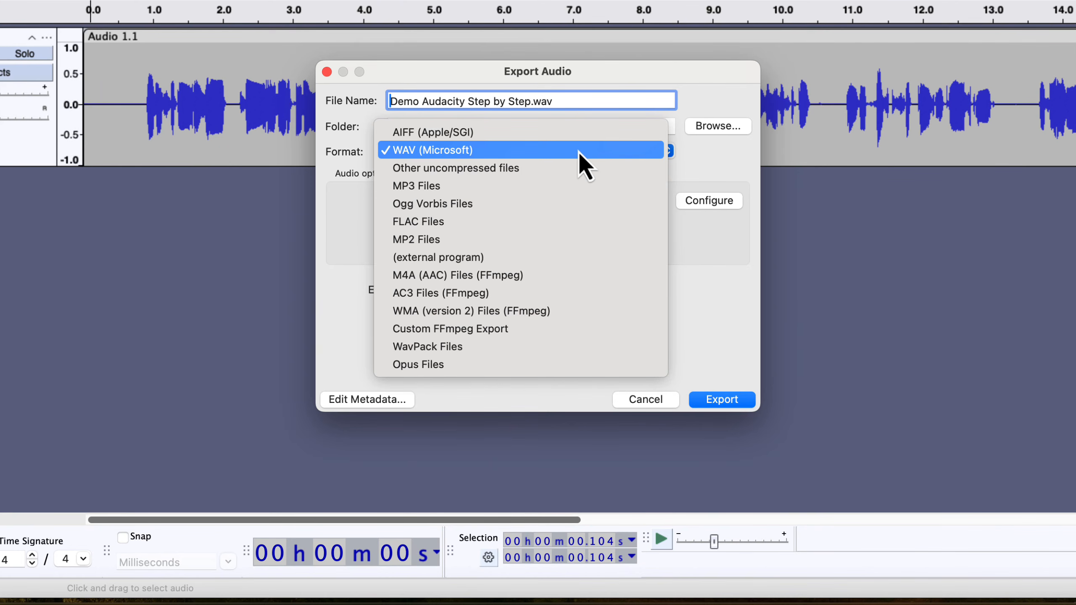
pyautogui.click(525, 188)
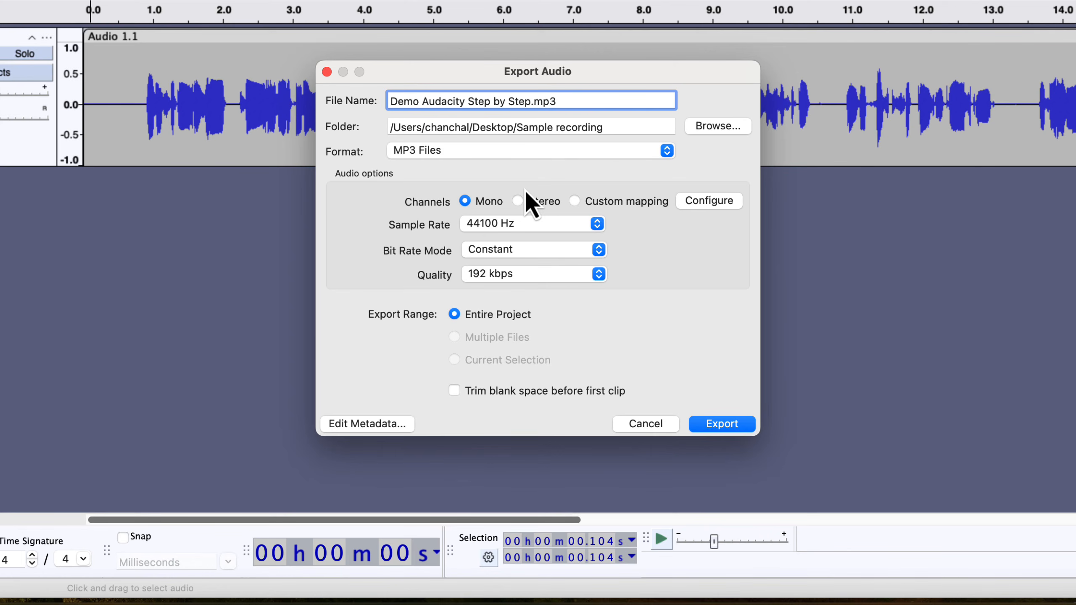
# - Export the entire project as a mono 44100 Hz MP3 with Constant bit rate mode and 192 kbps quality
pyautogui.click(558, 250)
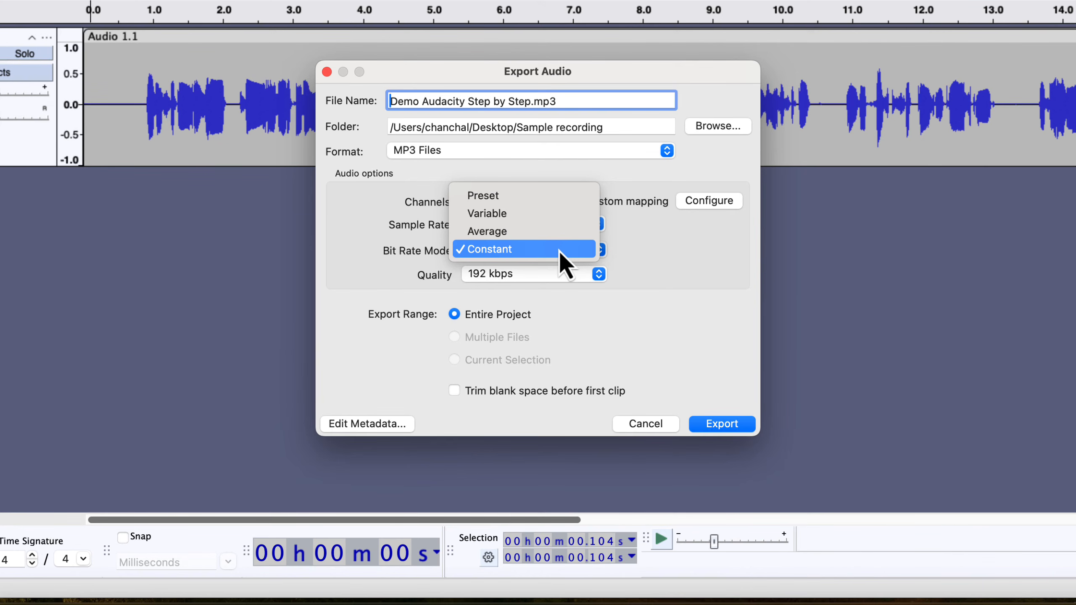
pyautogui.click(559, 250)
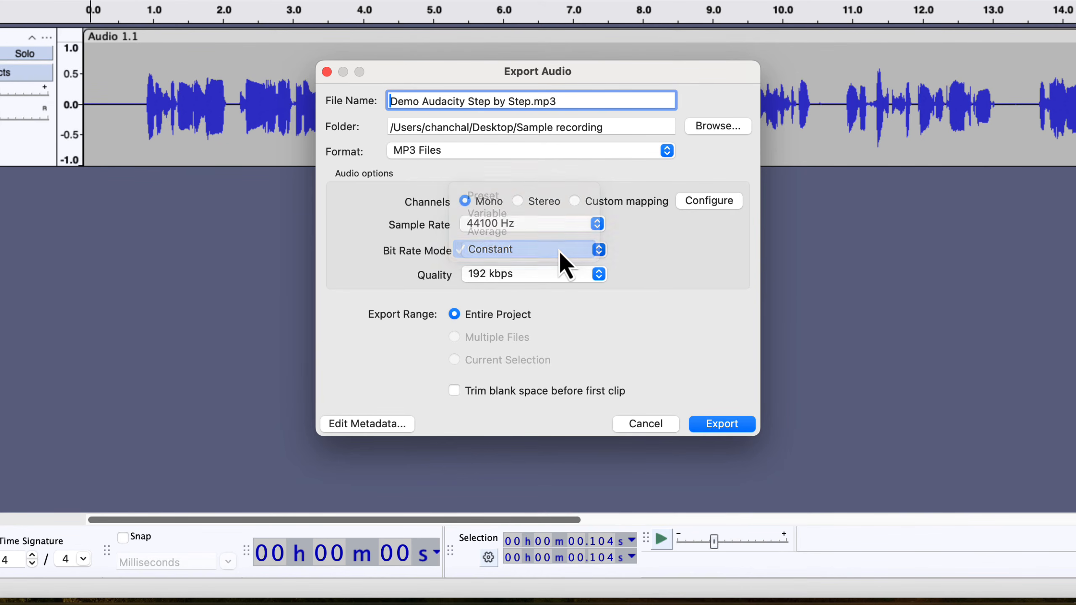
pyautogui.click(568, 278)
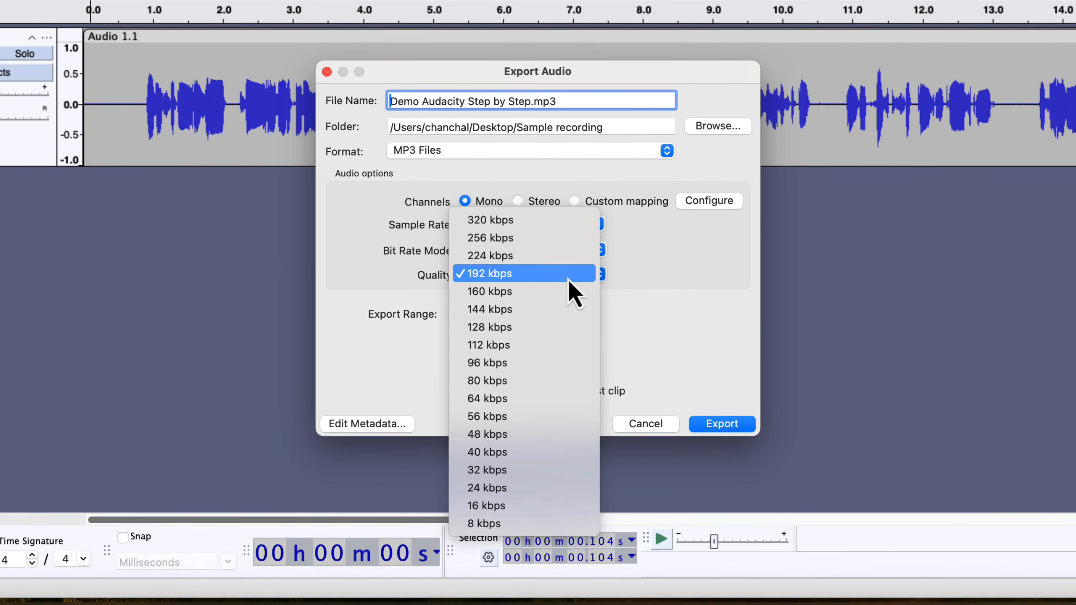
pyautogui.click(568, 278)
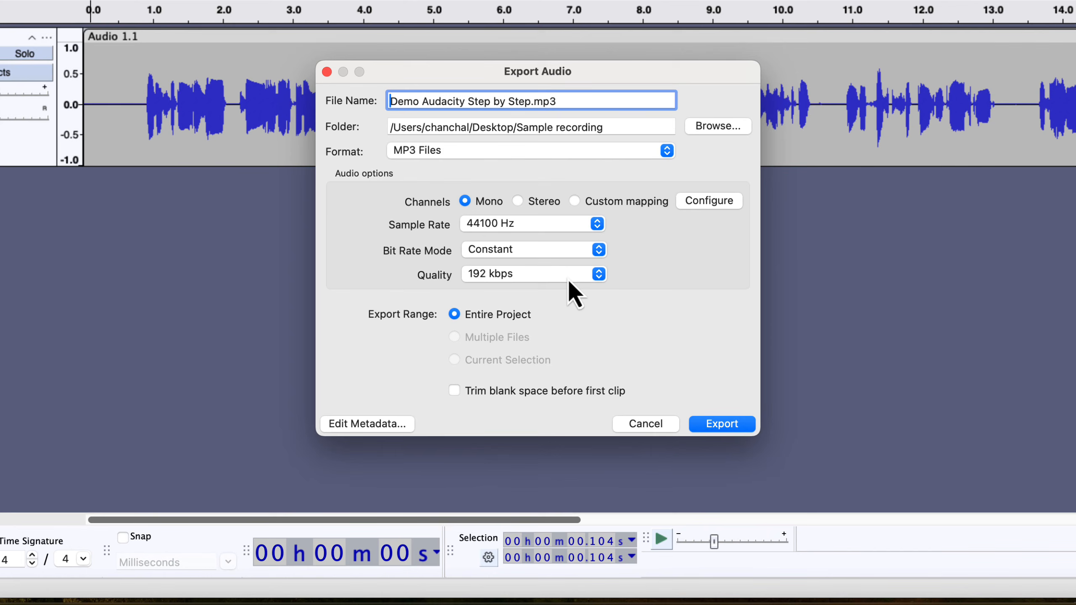
pyautogui.click(739, 425)
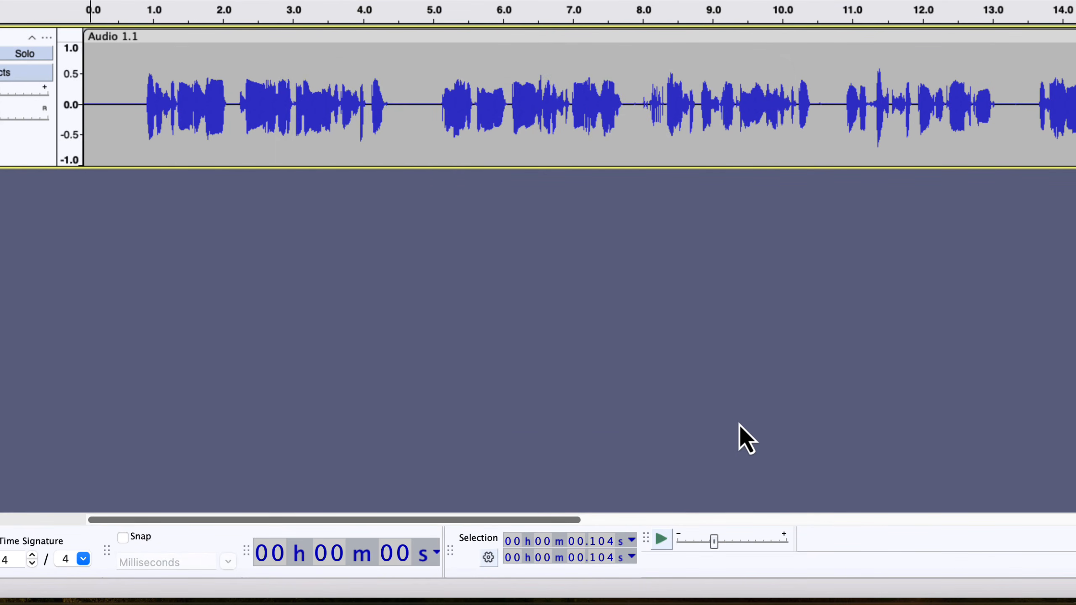
# - Switch to Finder and locate the exported Demo Audacity Step by Step.mp3 in the Sample recording folder
pyautogui.press('super+Tab')
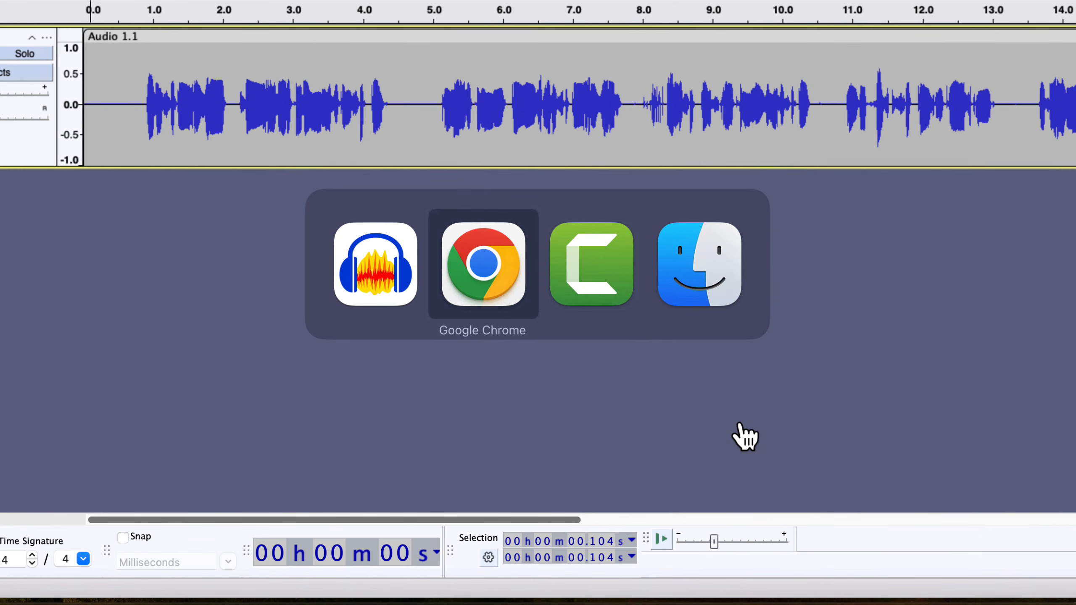
pyautogui.press('super+Tab')
pyautogui.press('super+Tab')
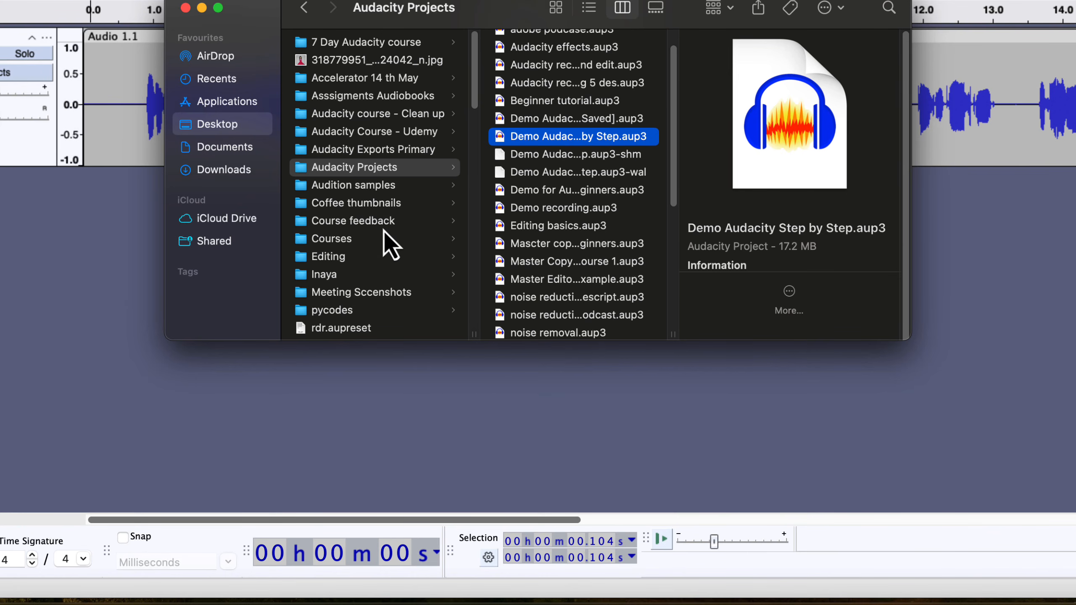
pyautogui.scroll(-4, 384, 229)
pyautogui.press('Left')
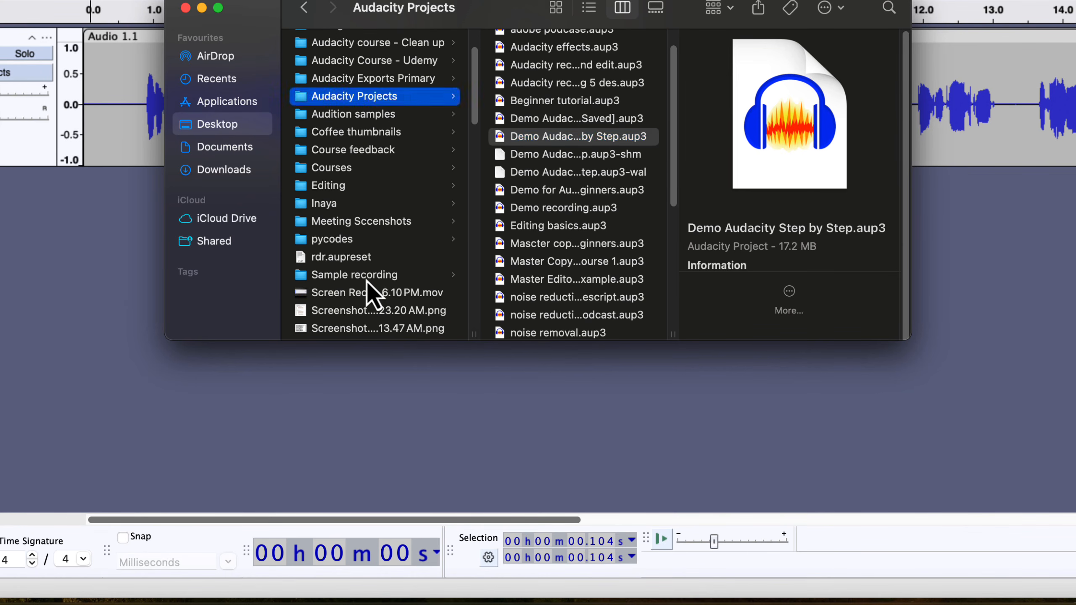
pyautogui.click(366, 276)
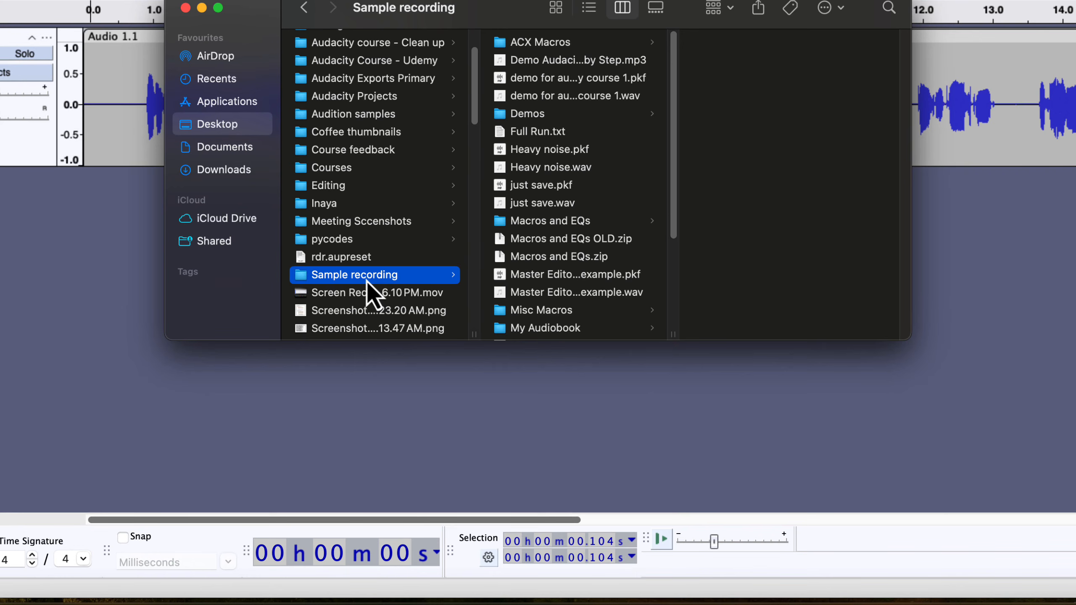
pyautogui.click(543, 63)
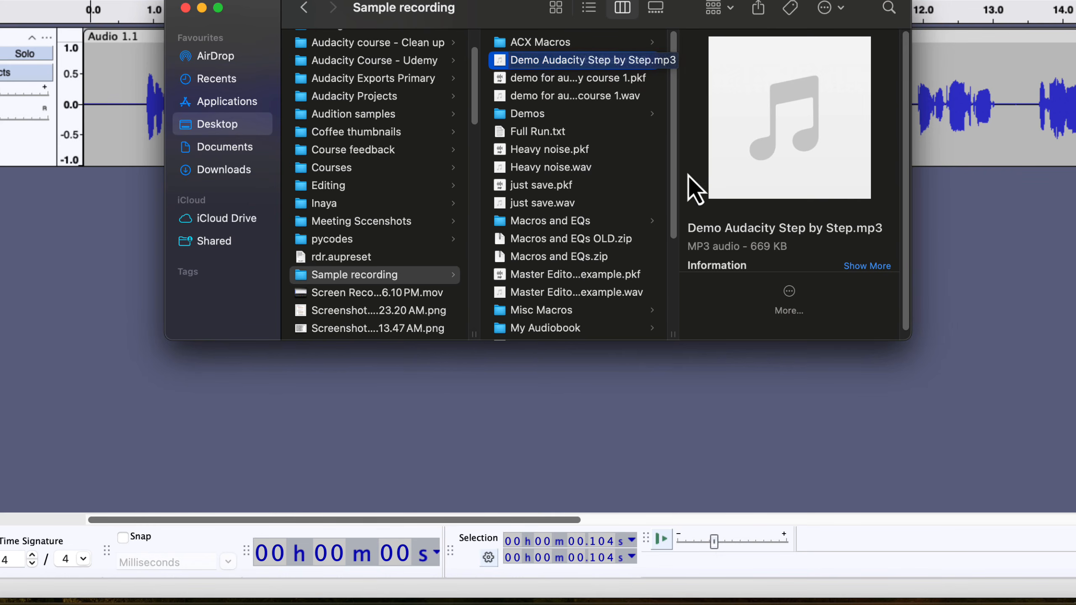
# - Read the Audacity Bundle (Beginner to Advanced) product page in Chrome, covering its contents, curriculum, guarantee and student examples
pyautogui.scroll(-3, 691, 175)
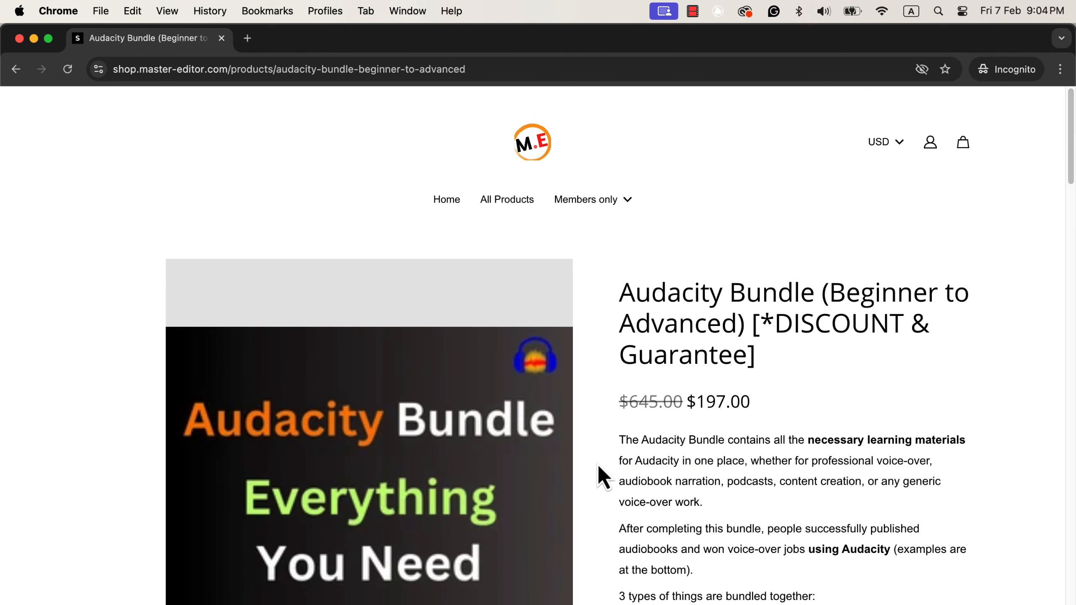
pyautogui.scroll(-3, 597, 466)
pyautogui.scroll(2, 597, 464)
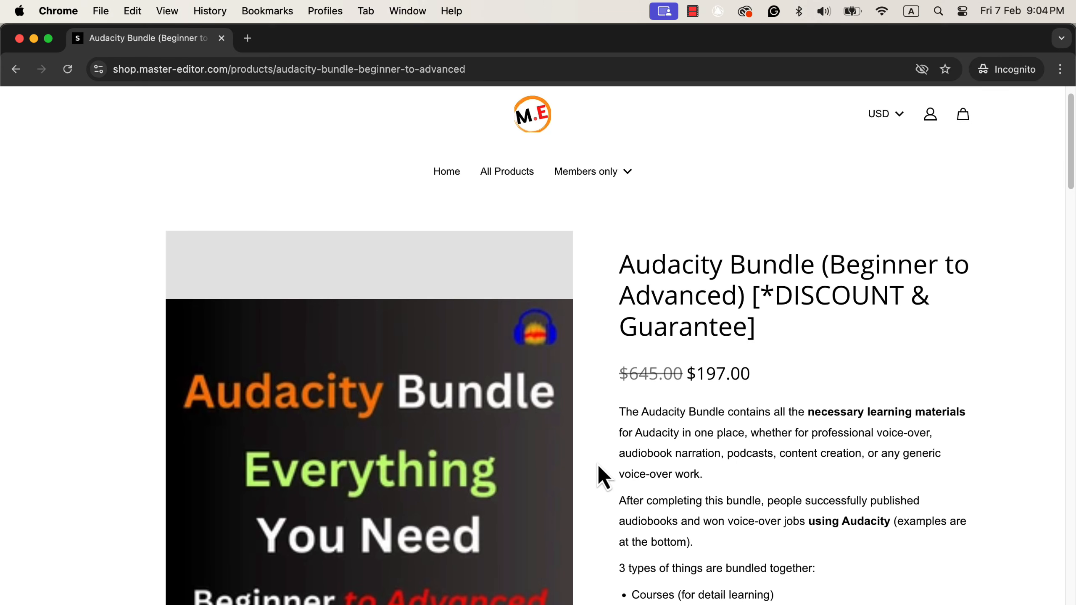
pyautogui.scroll(-10, 597, 464)
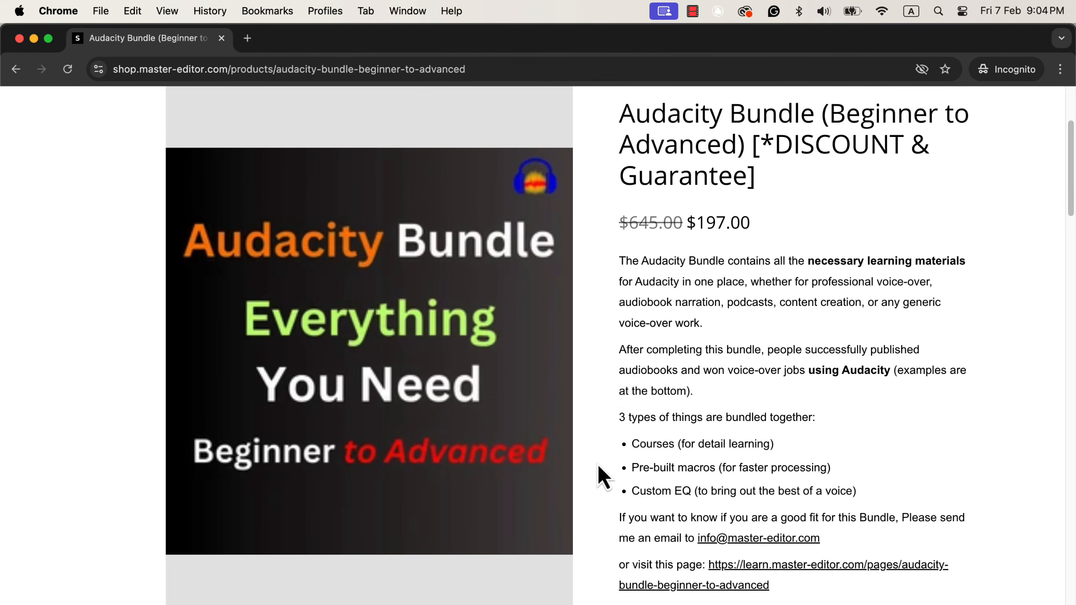
pyautogui.scroll(-1, 598, 466)
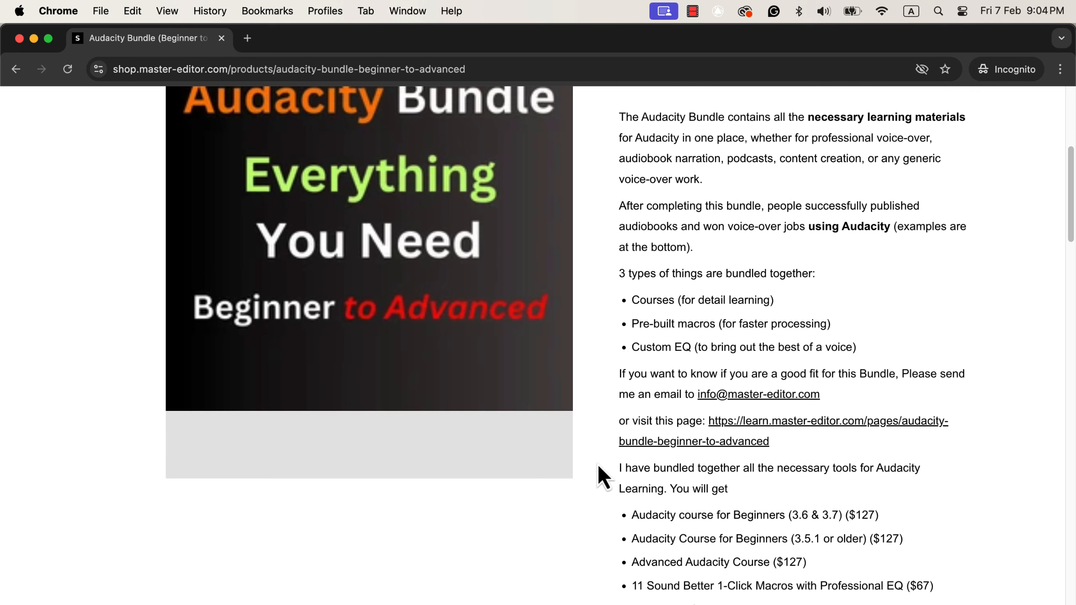
pyautogui.scroll(-6, 599, 467)
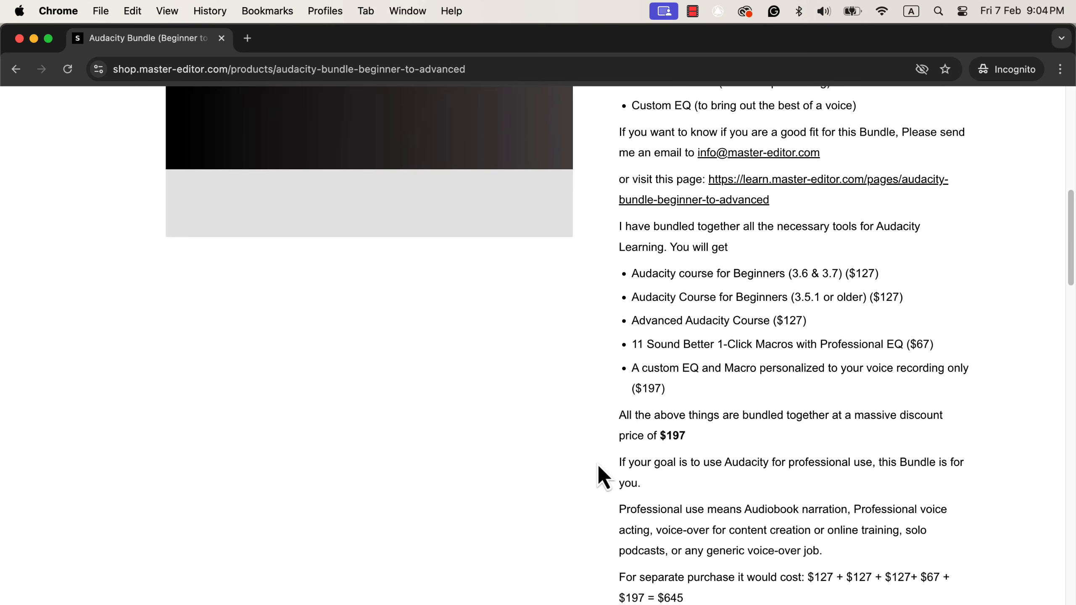
pyautogui.scroll(-5, 597, 464)
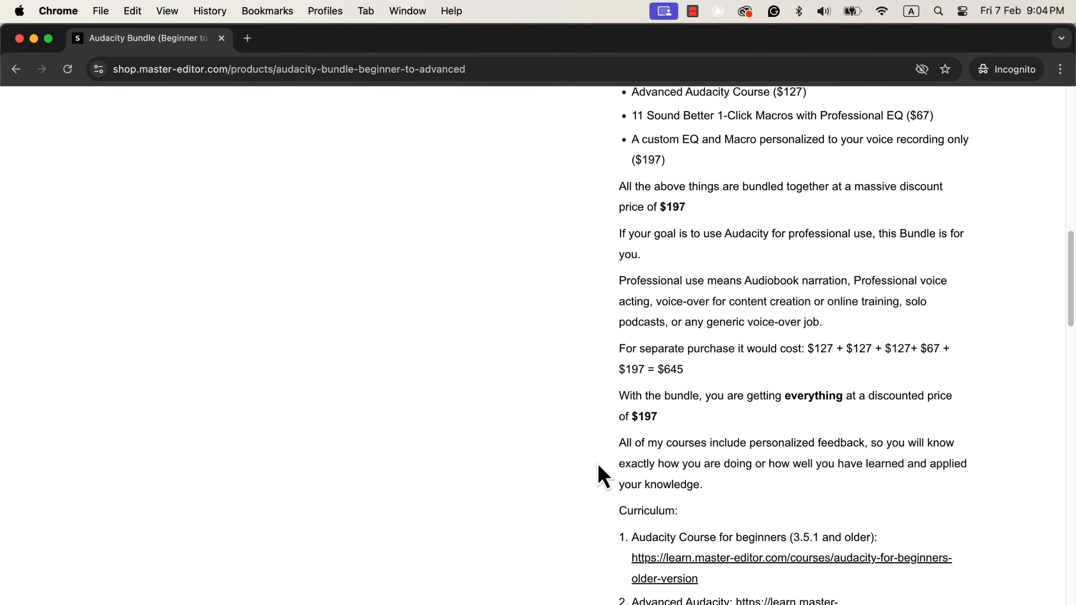
pyautogui.scroll(-3, 597, 464)
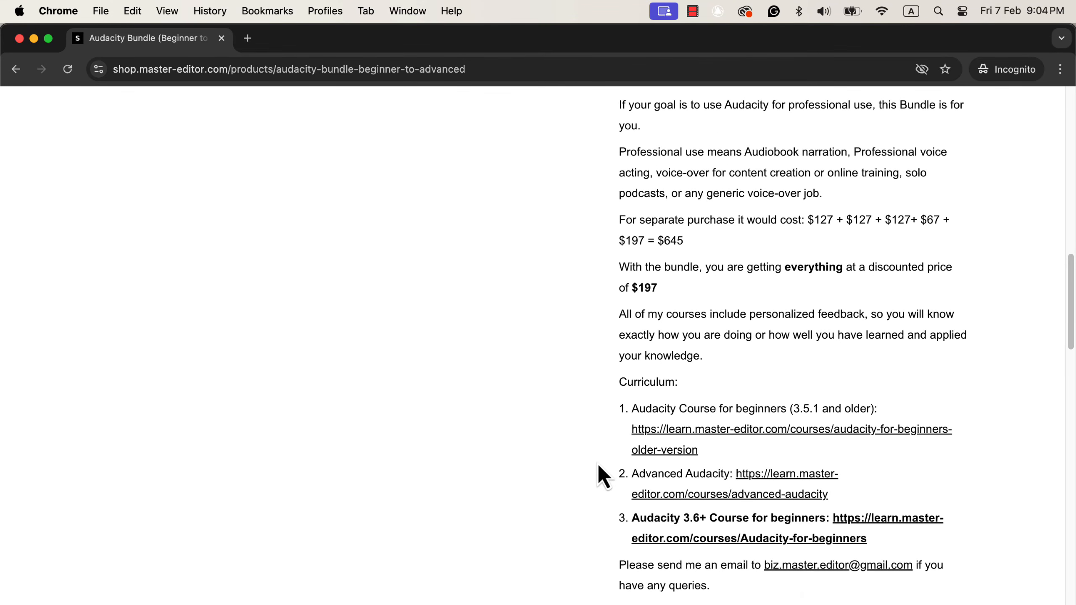
pyautogui.scroll(-9, 598, 466)
pyautogui.scroll(-3, 598, 465)
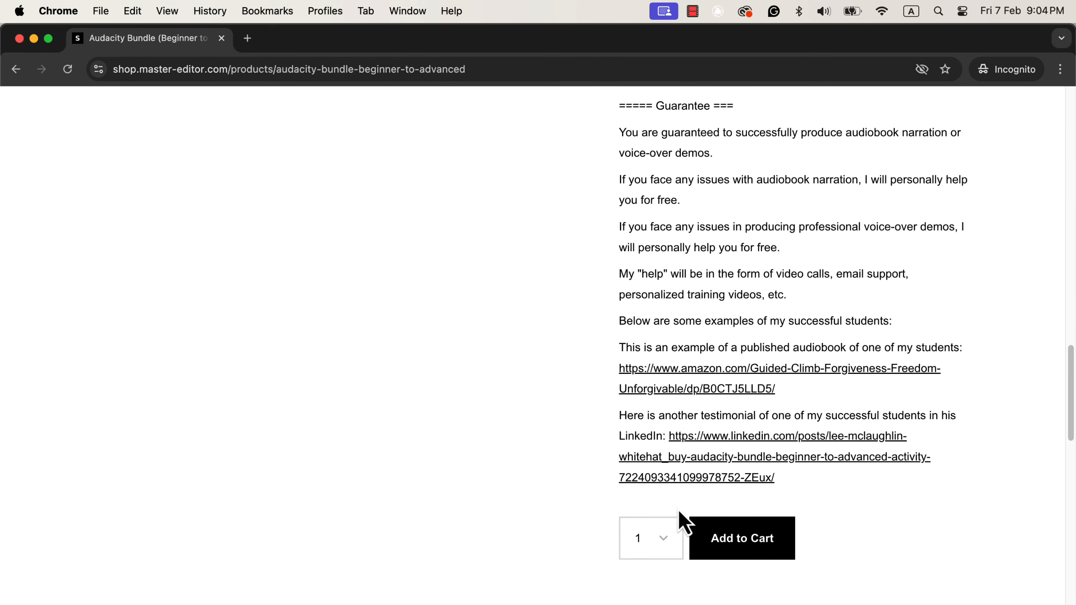
# - Add one Audacity Bundle (Beginner to Advanced) to the cart and proceed to checkout
pyautogui.click(755, 540)
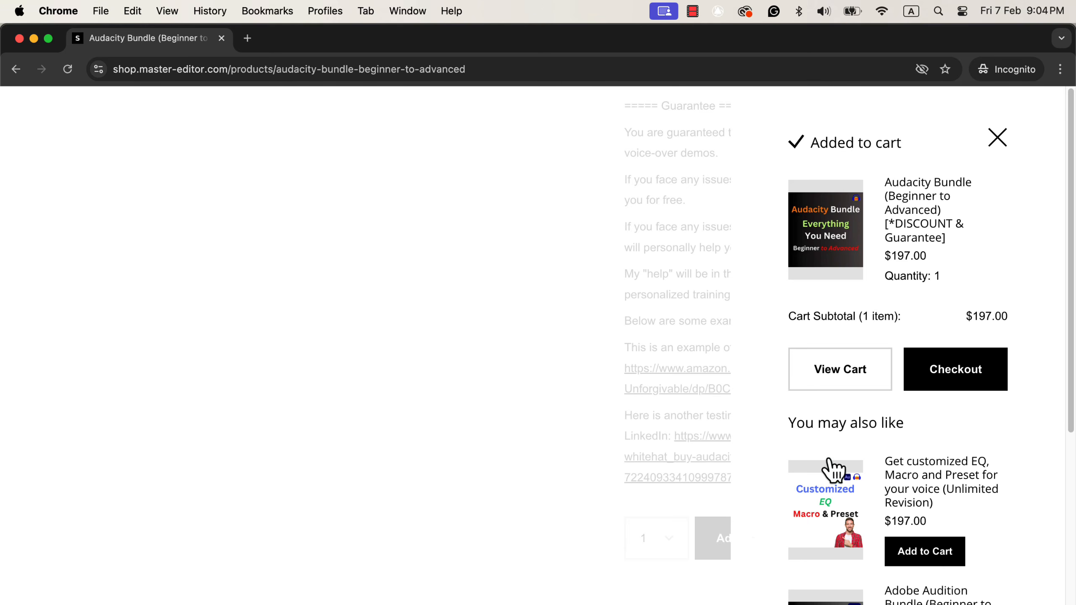
pyautogui.click(928, 364)
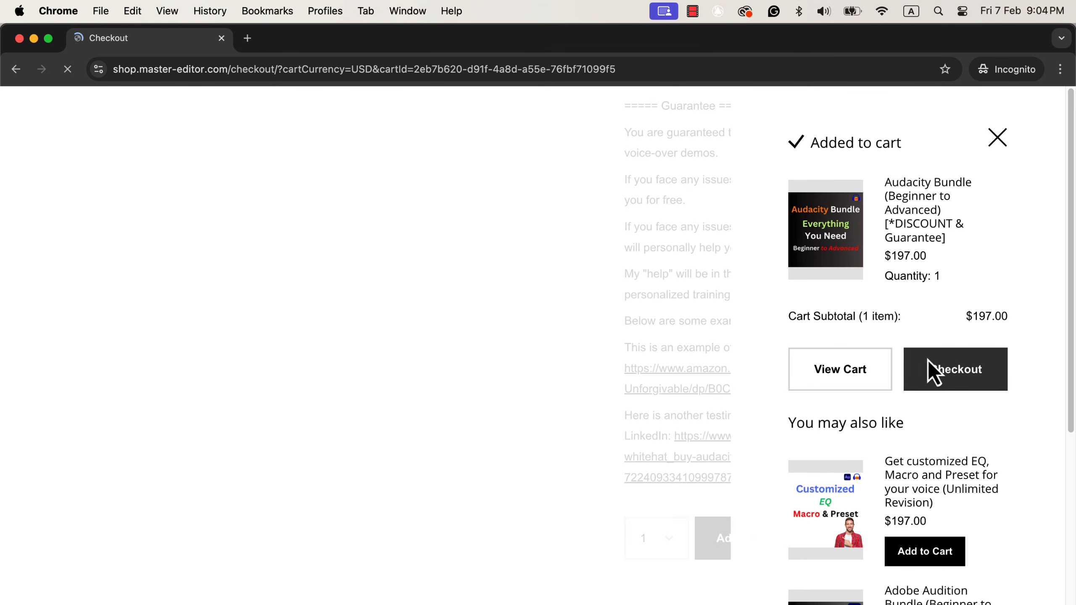